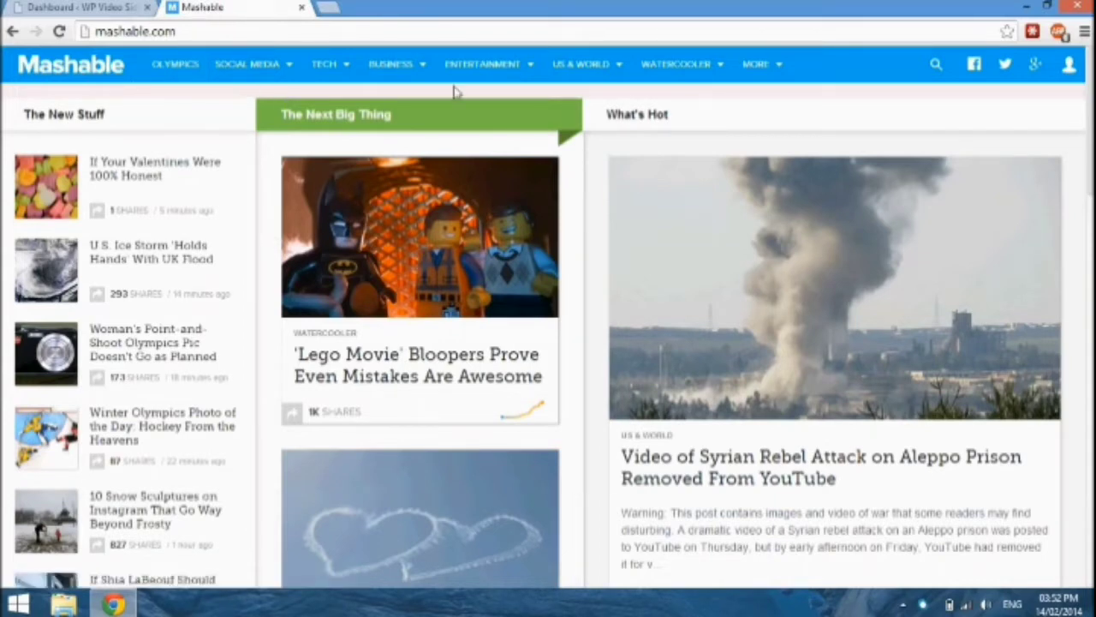
Look over the section menus and article listings on the Mashable homepage.
mouse_move(776, 76)
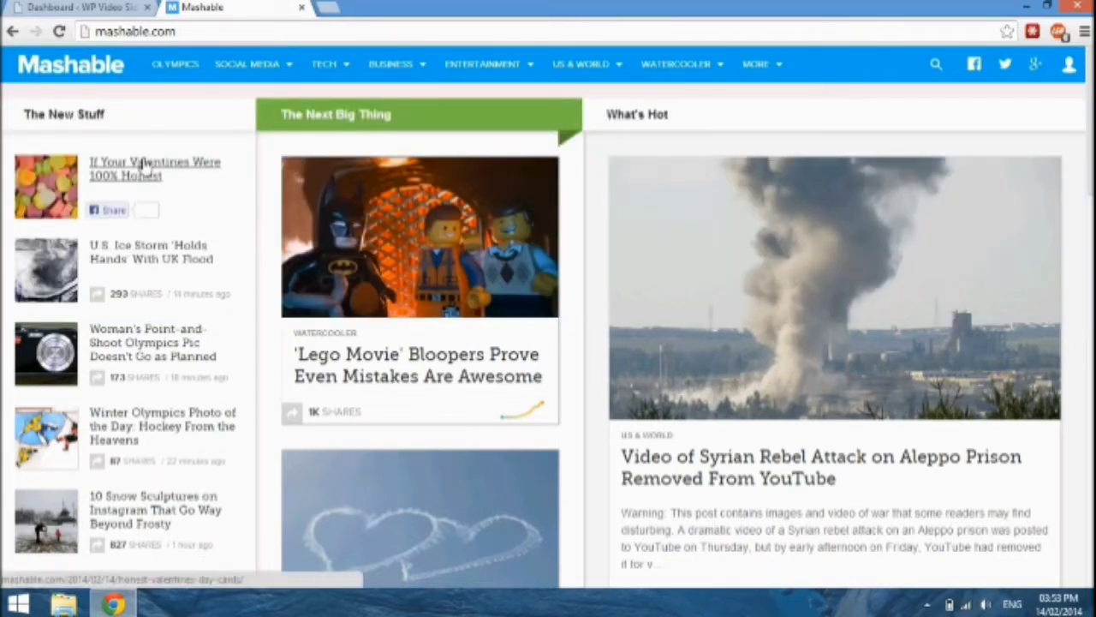
mouse_move(583, 86)
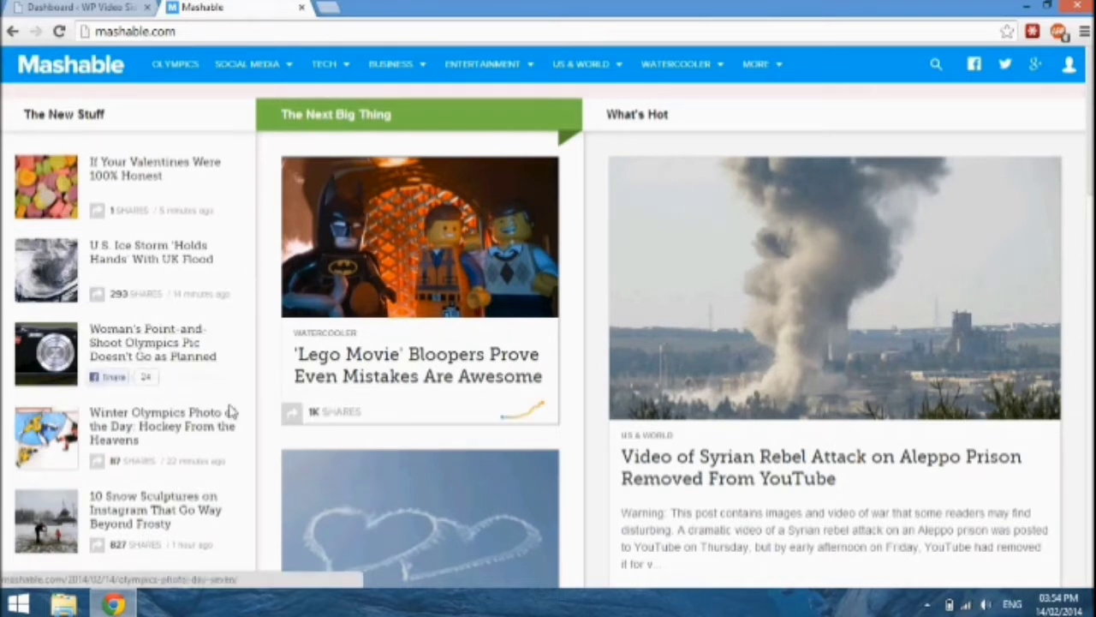
scroll(218, 546, down, 10)
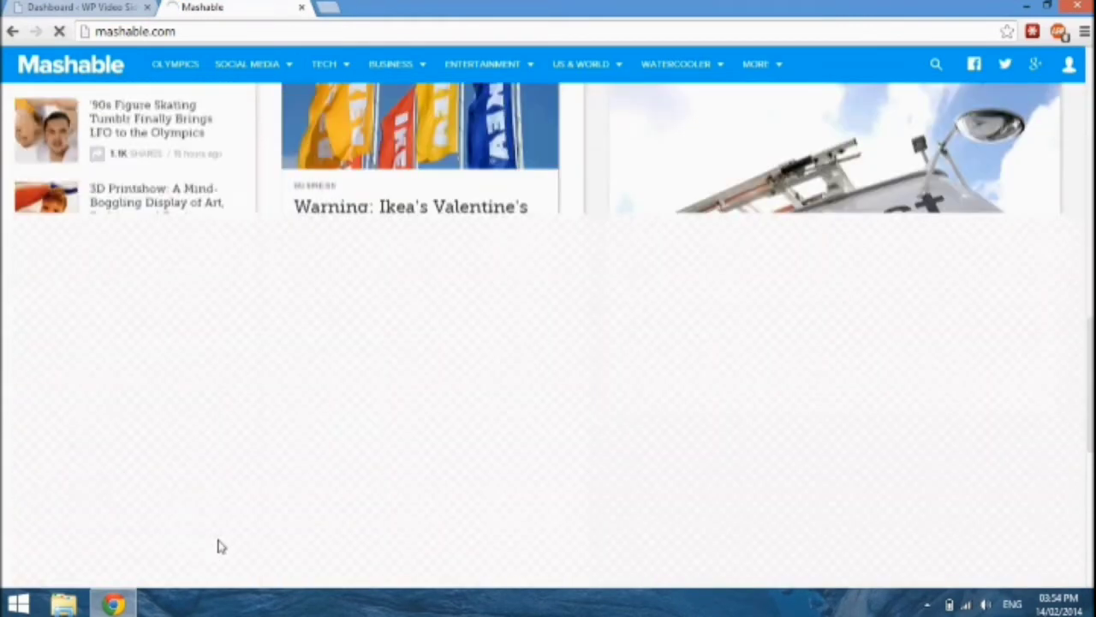
scroll(217, 547, up, 10)
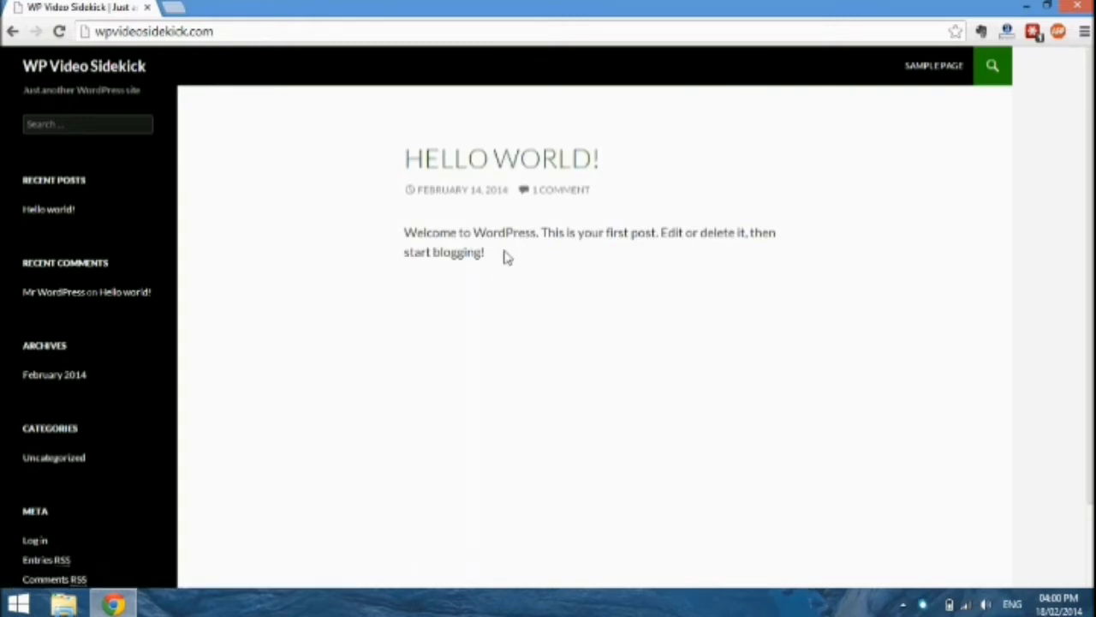
Go to wpvideosidekick.com/wp-admin/ and log in to the site's WordPress dashboard.
click(246, 41)
click(247, 41)
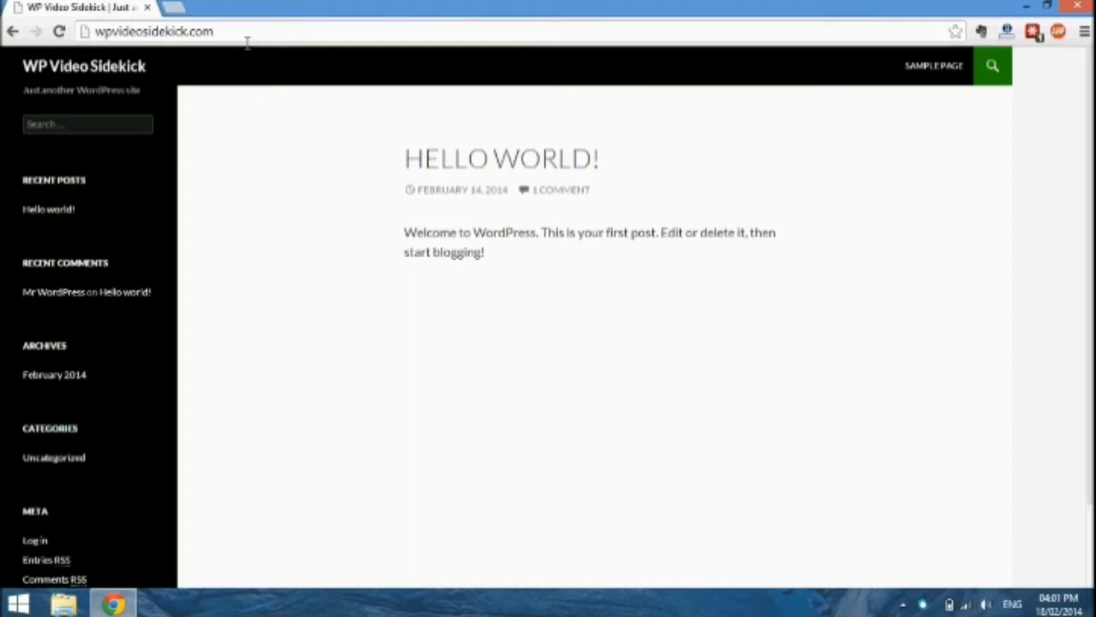
text(/wp-admin/)
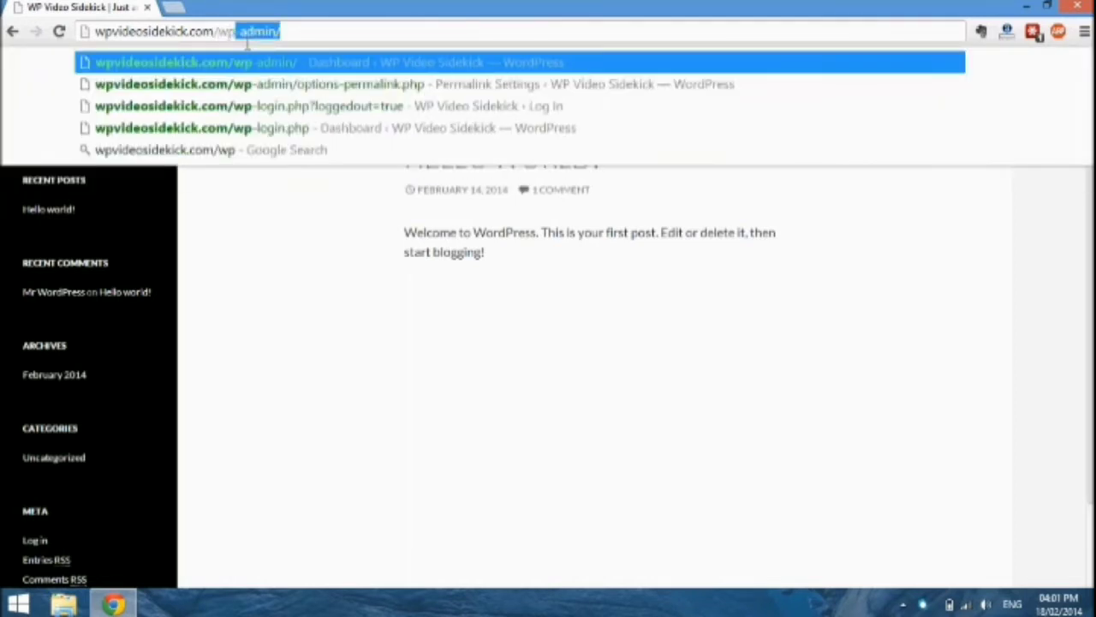
key(Return)
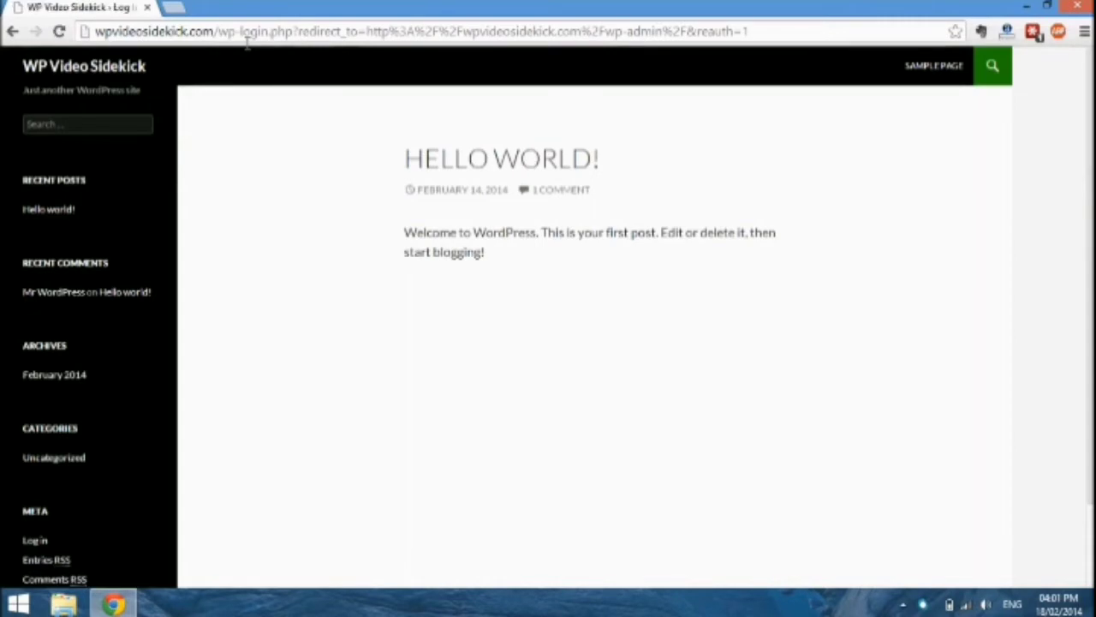
click(635, 394)
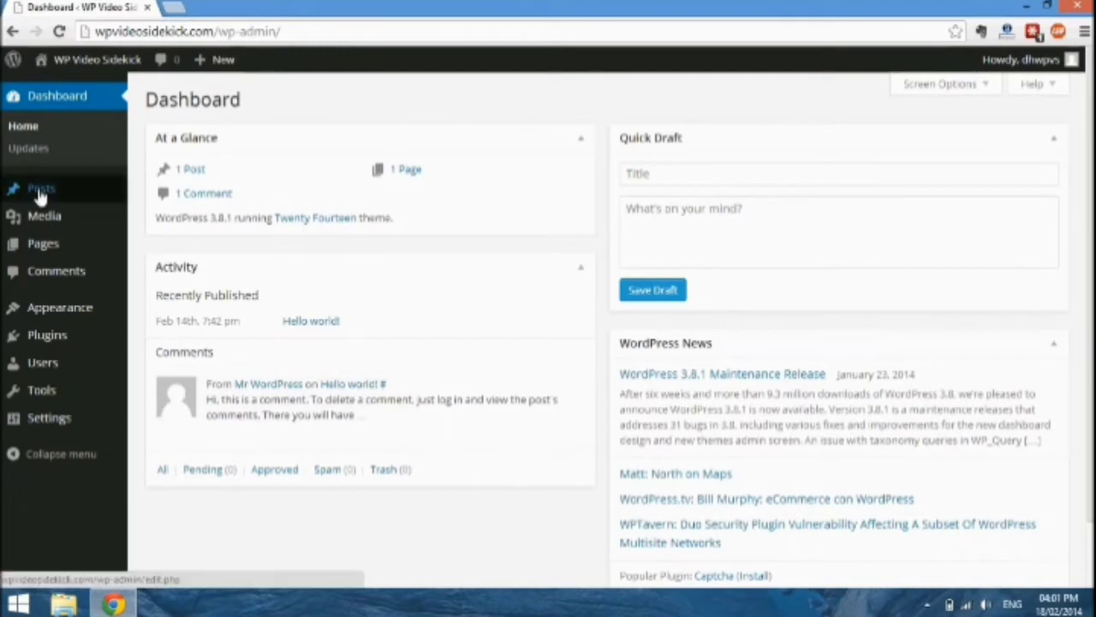
Open the site's list of posts and start a new post.
click(39, 192)
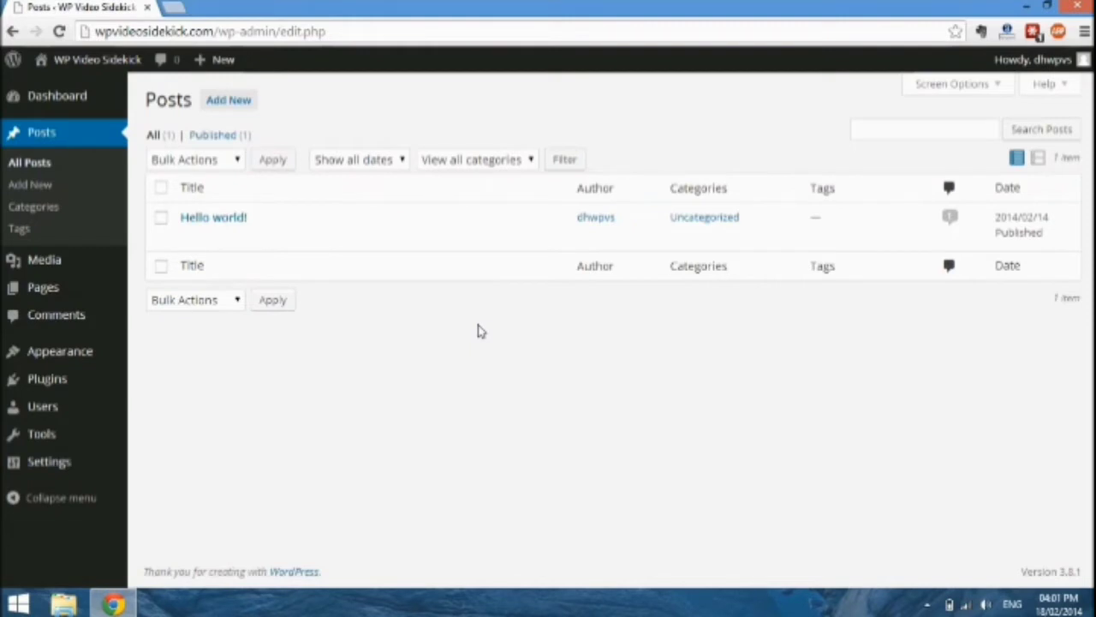
click(244, 101)
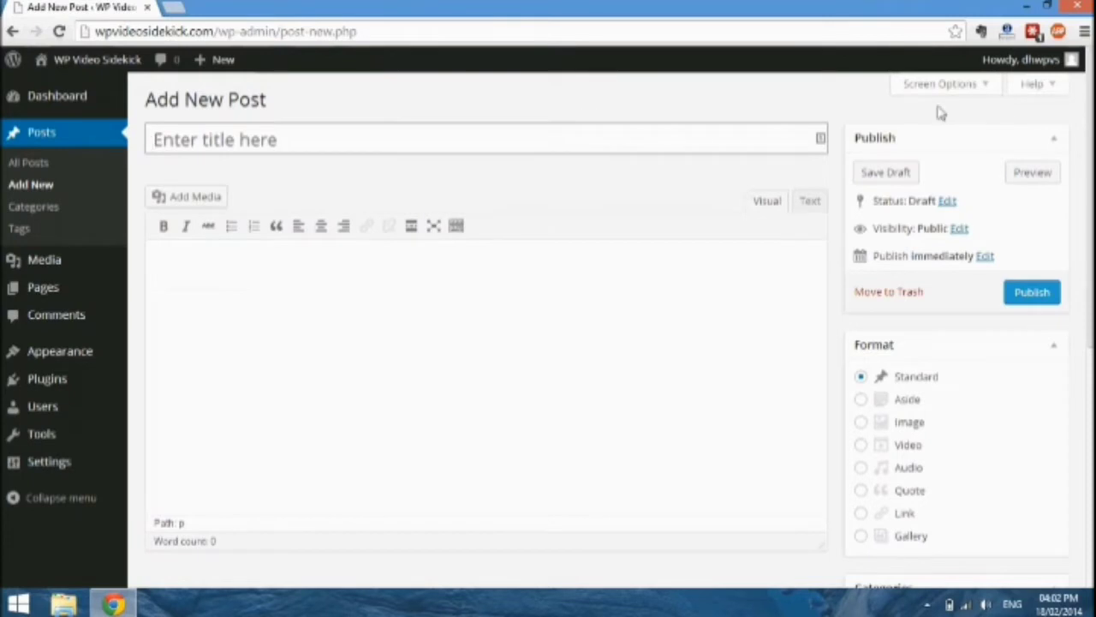
Enable the Discussion section in the post editor's screen options and review its comment and trackback settings.
click(987, 85)
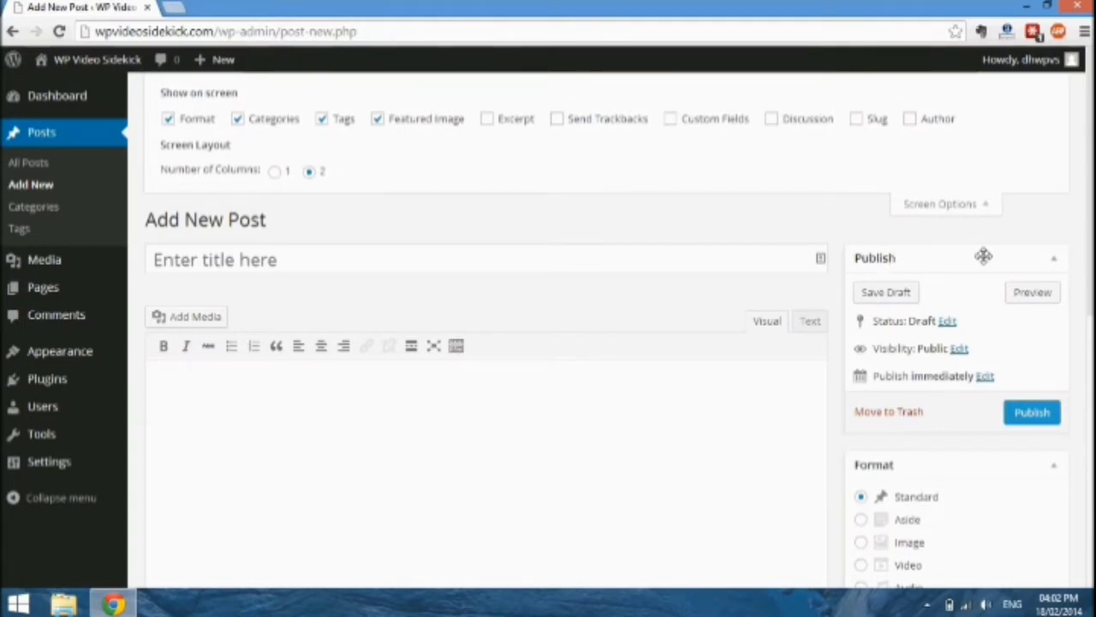
scroll(981, 254, down, 2)
scroll(981, 254, down, 1)
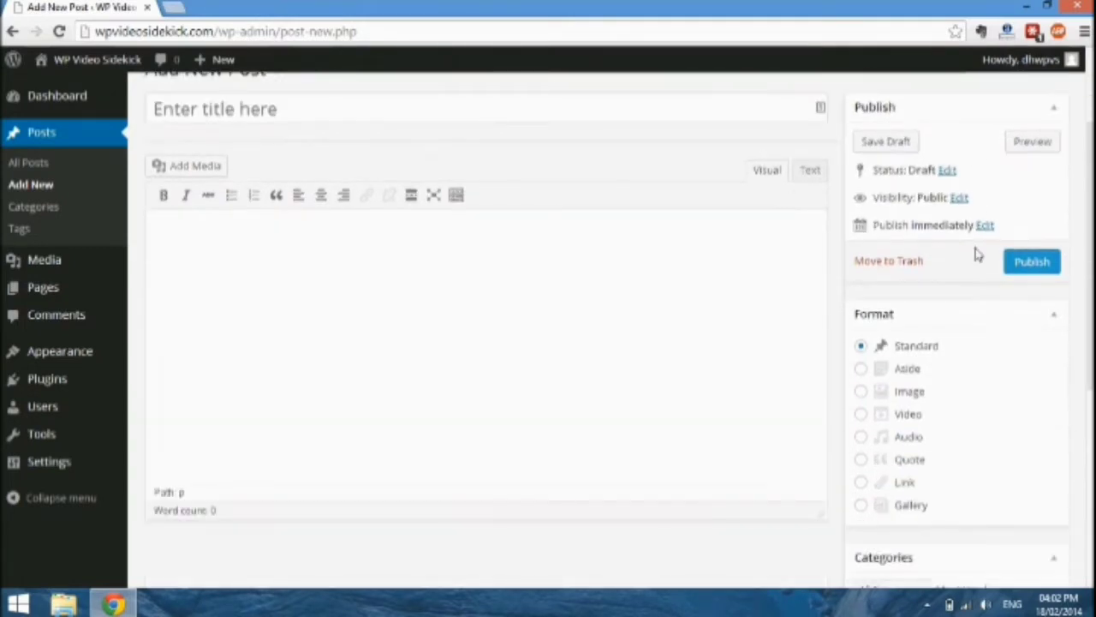
scroll(961, 358, down, 6)
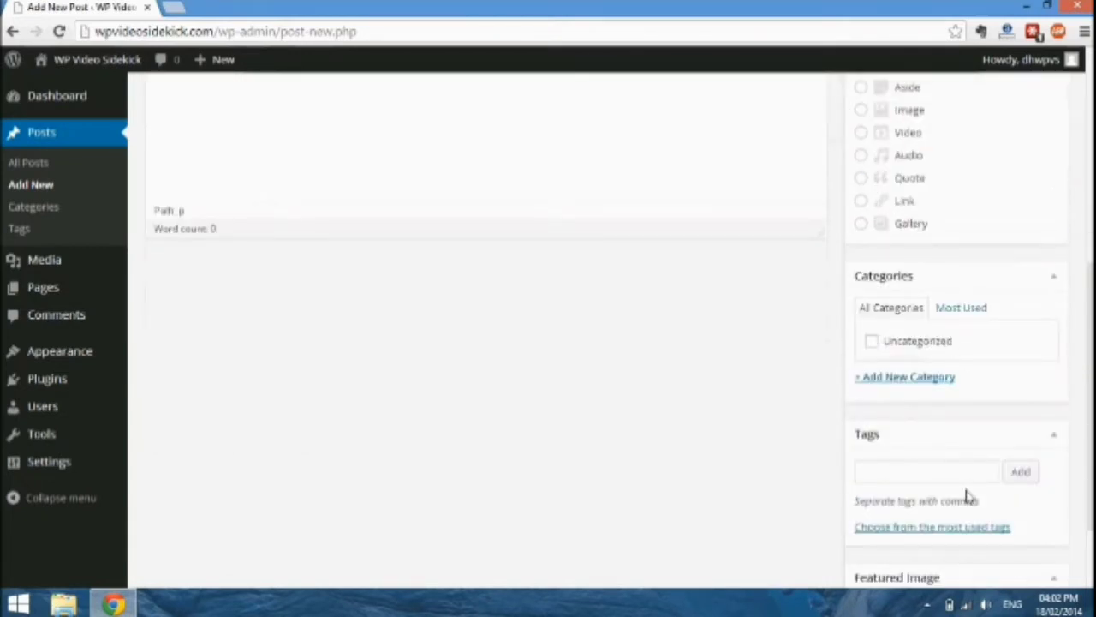
scroll(968, 495, up, 9)
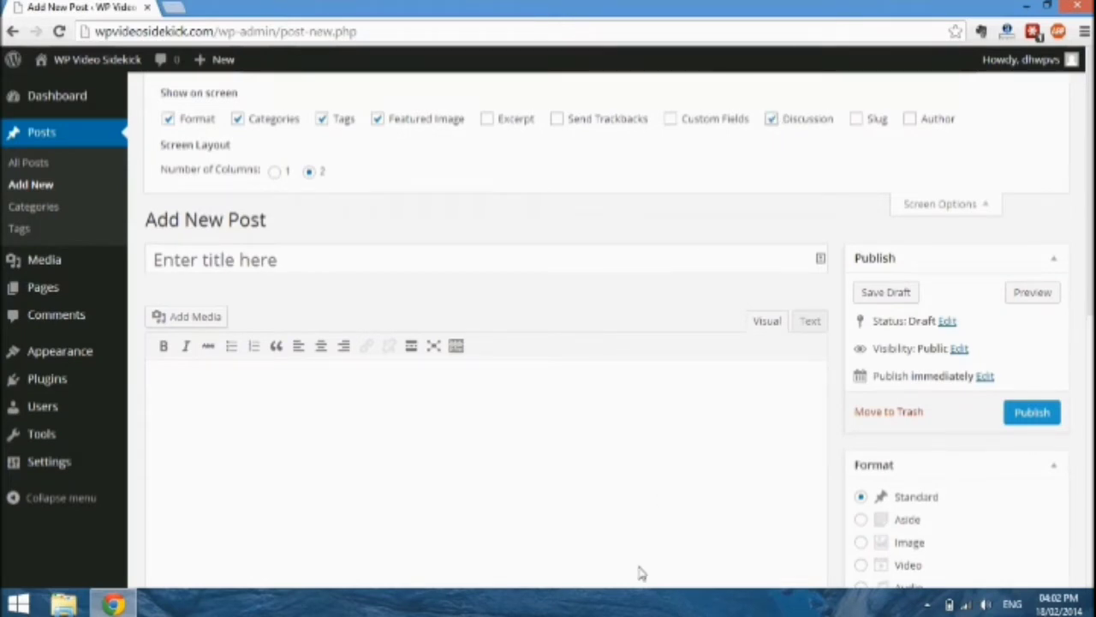
scroll(641, 573, down, 5)
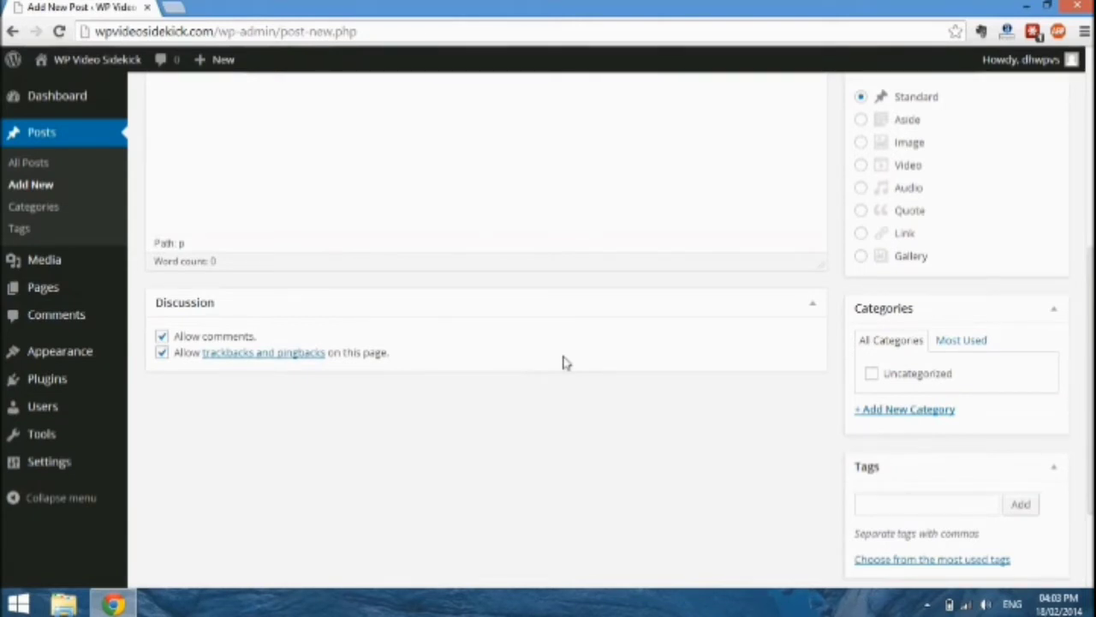
scroll(563, 362, up, 5)
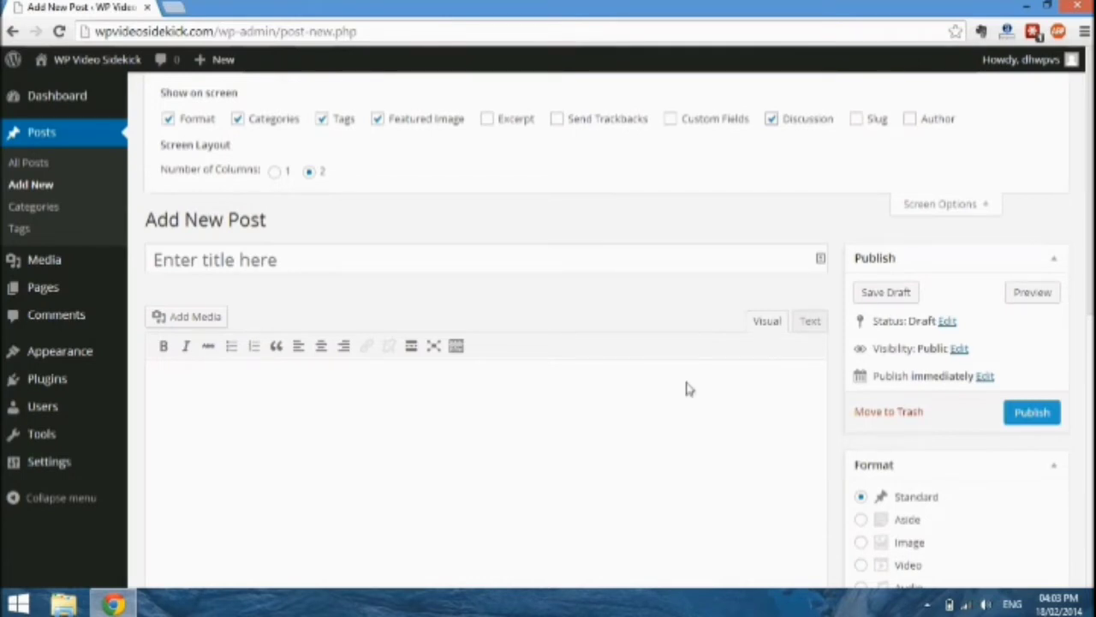
Try the Password protected and Private visibility options for the new post, and set the selection back to Public.
scroll(670, 424, down, 1)
scroll(669, 424, down, 4)
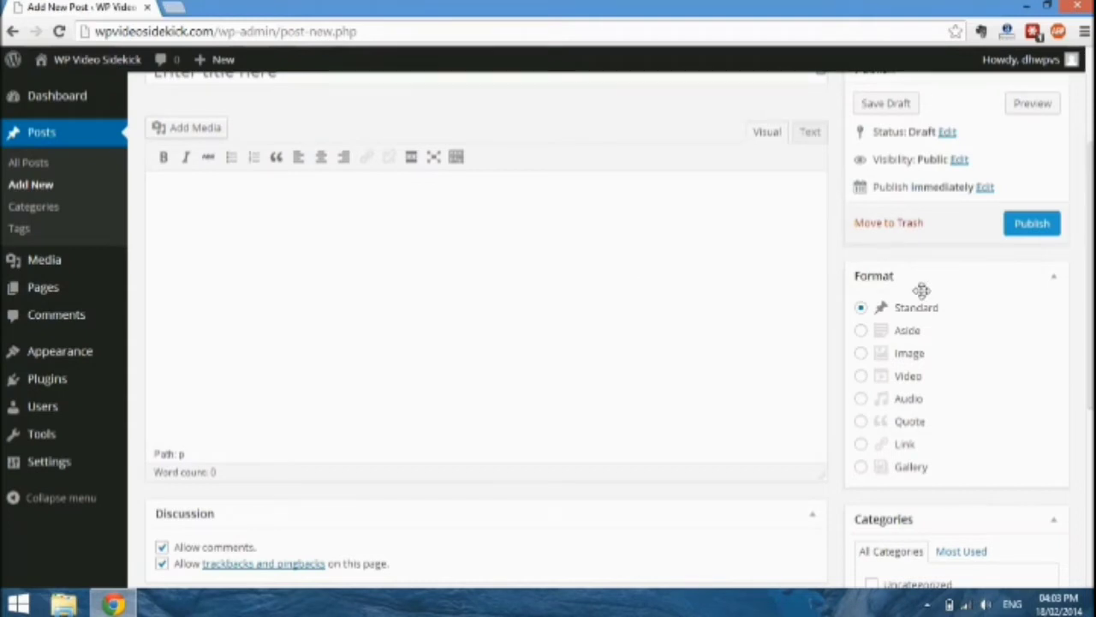
scroll(985, 285, down, 2)
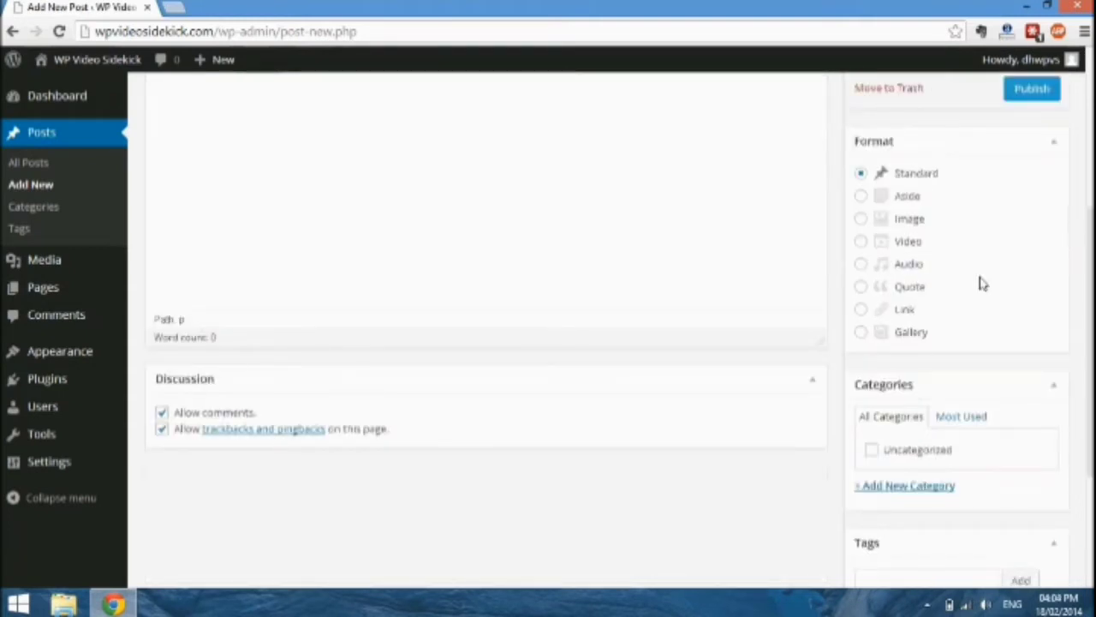
scroll(982, 284, up, 2)
scroll(982, 285, up, 2)
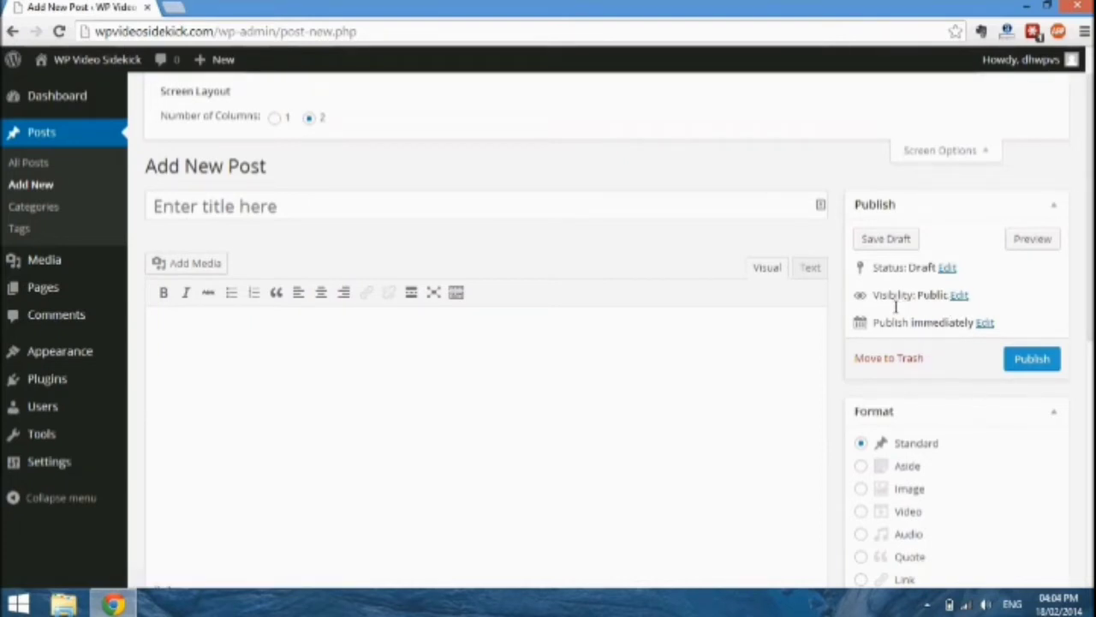
click(958, 295)
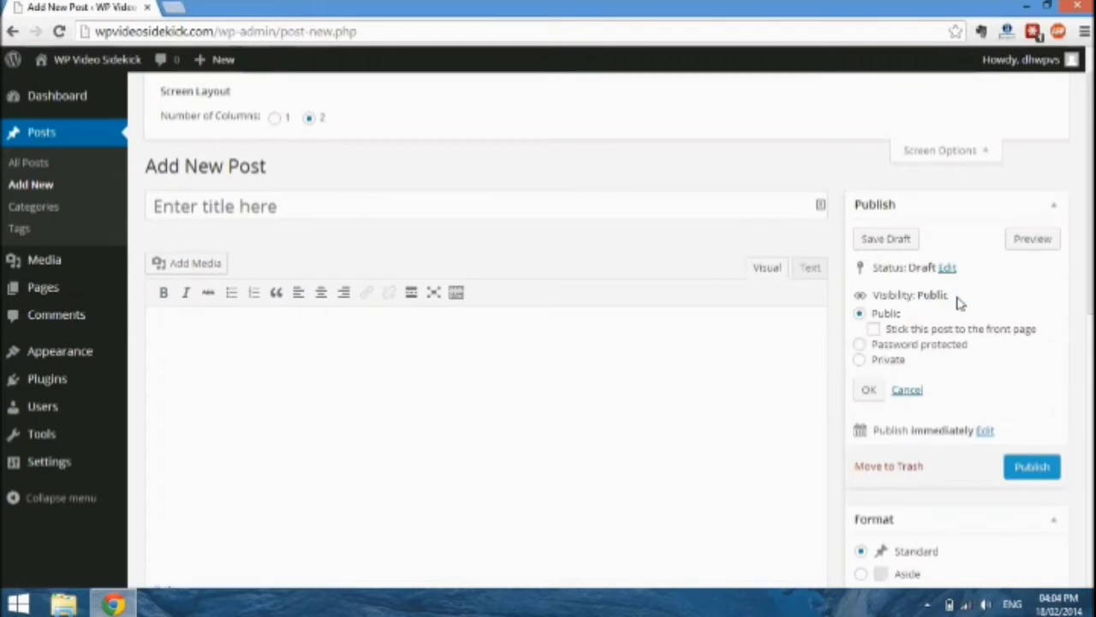
click(864, 345)
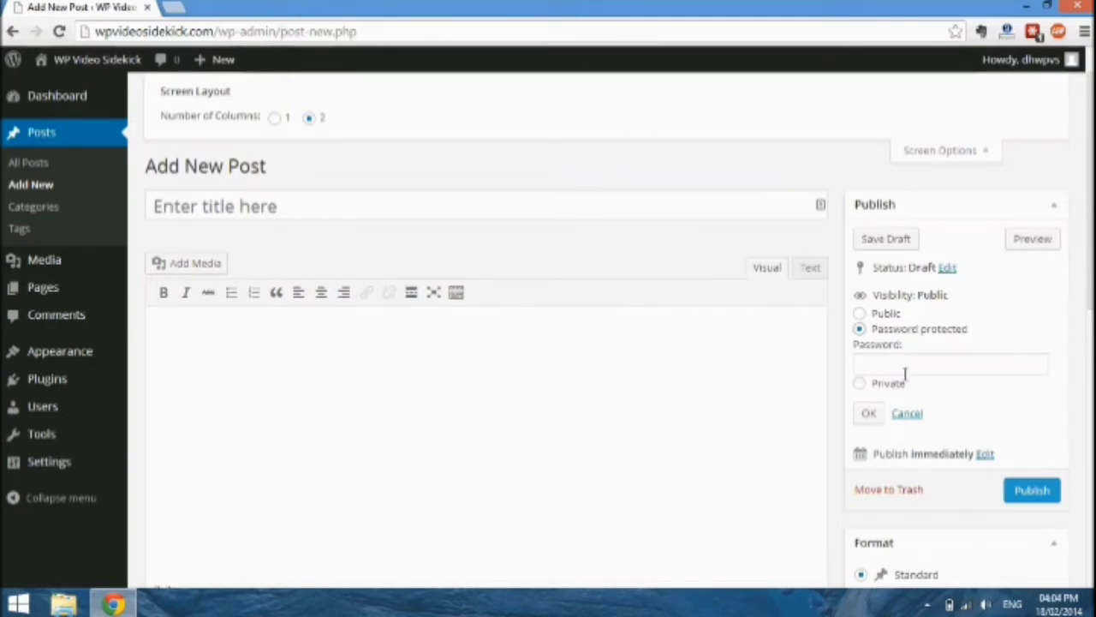
click(860, 384)
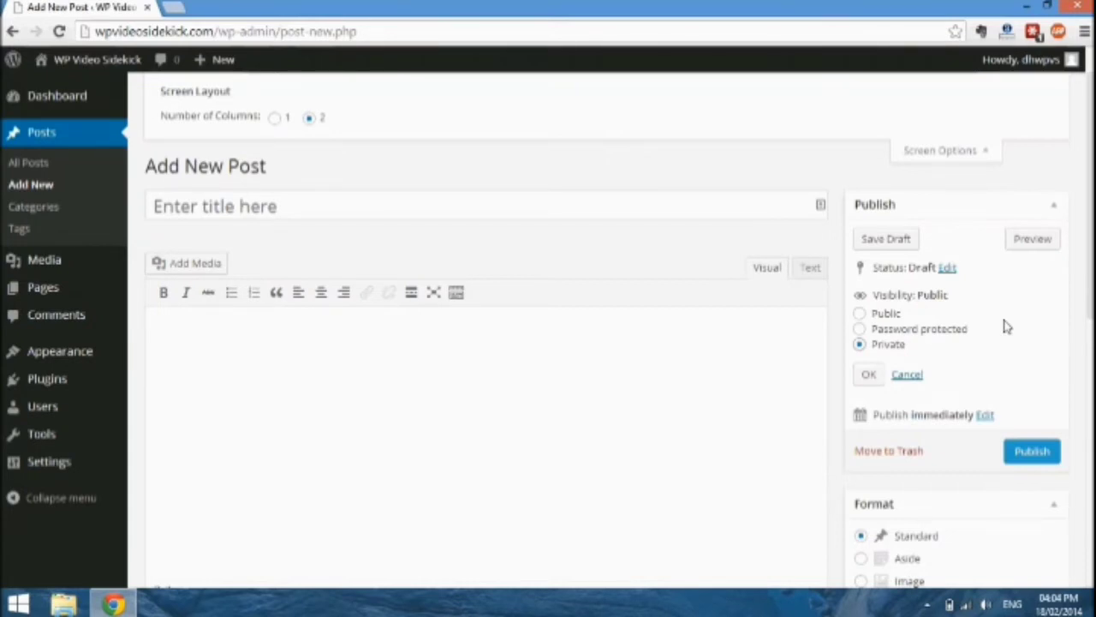
click(860, 329)
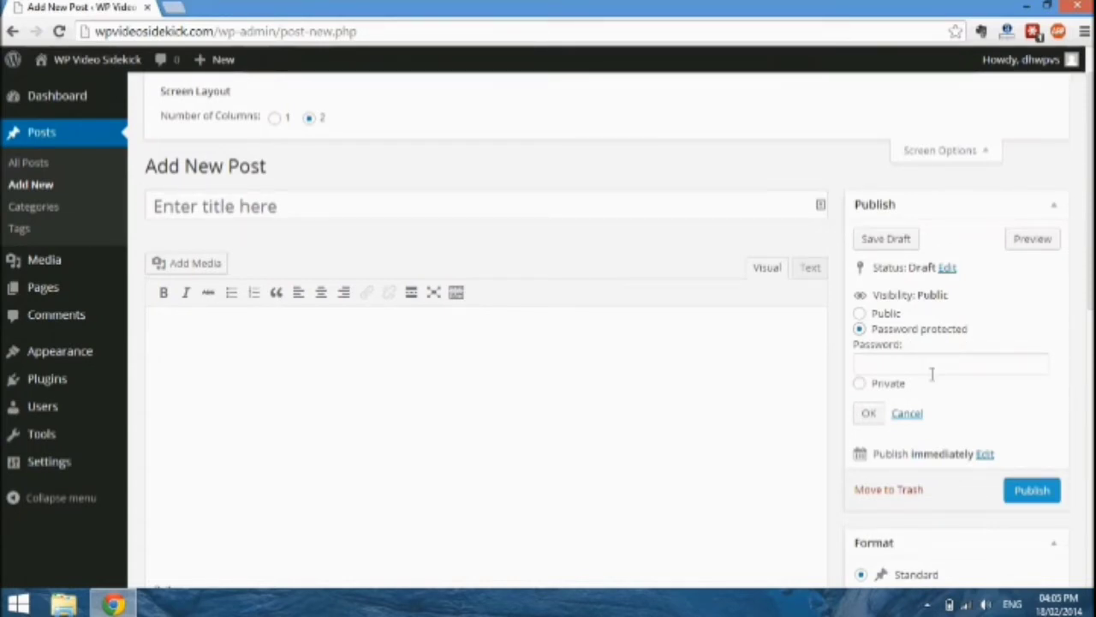
scroll(993, 413, down, 1)
scroll(994, 415, down, 1)
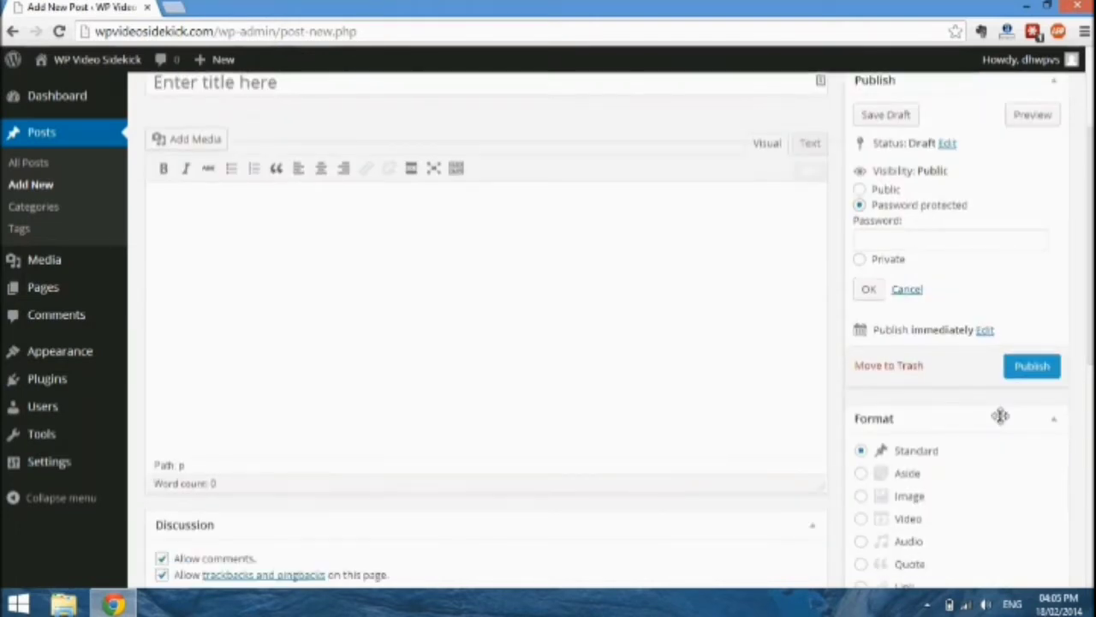
click(865, 194)
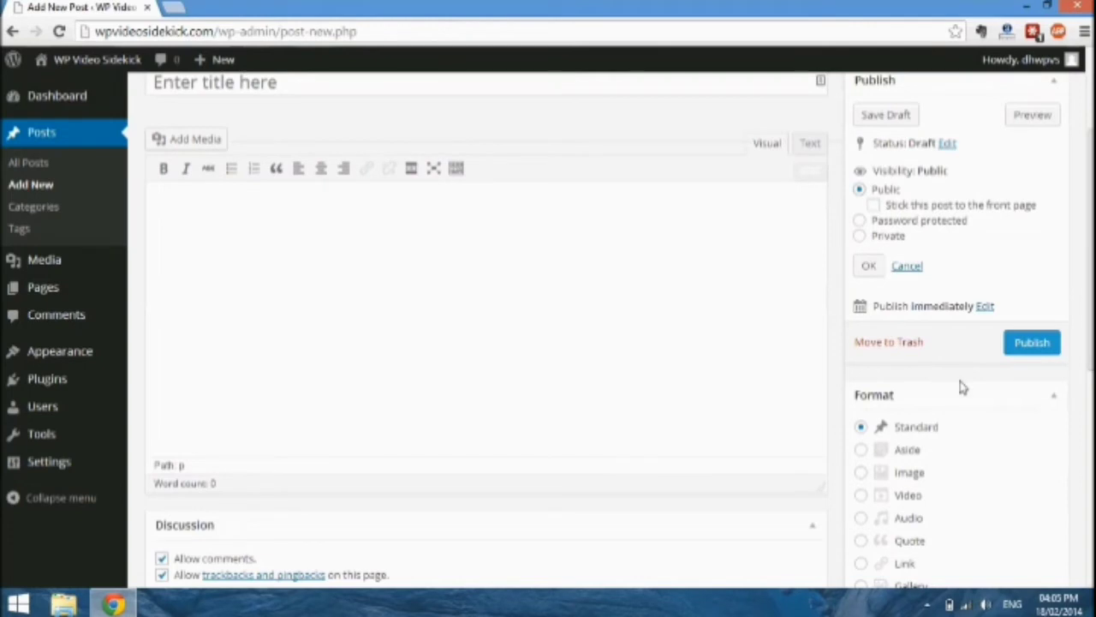
Review the post's Format choices and open the form for adding a new category.
scroll(963, 388, down, 2)
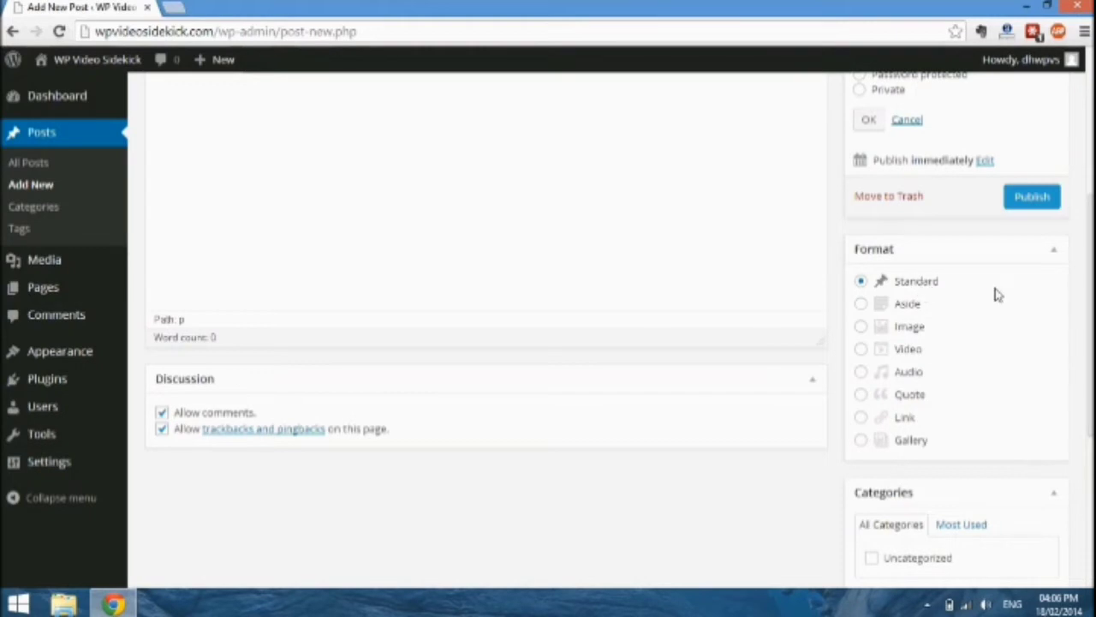
scroll(633, 223, down, 1)
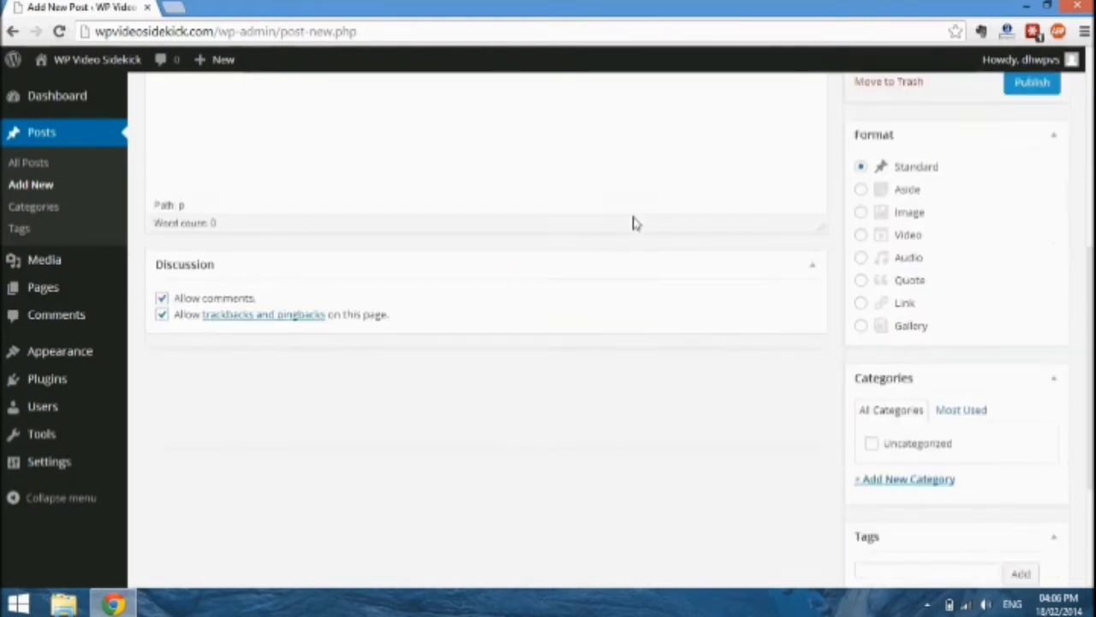
scroll(634, 223, up, 2)
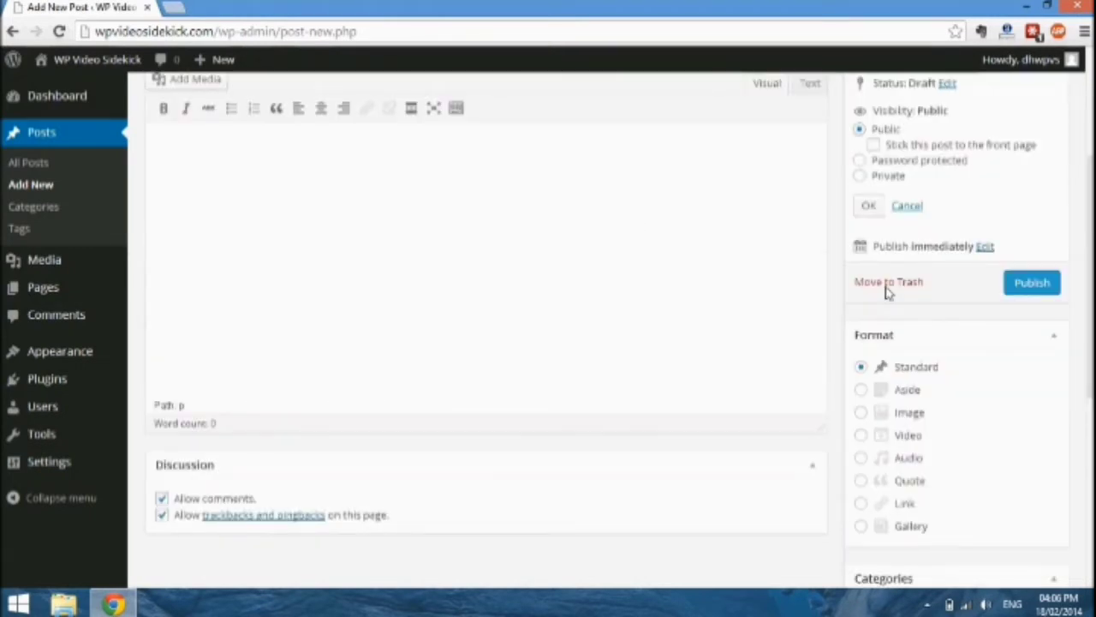
scroll(1013, 397, down, 2)
scroll(1013, 397, down, 1)
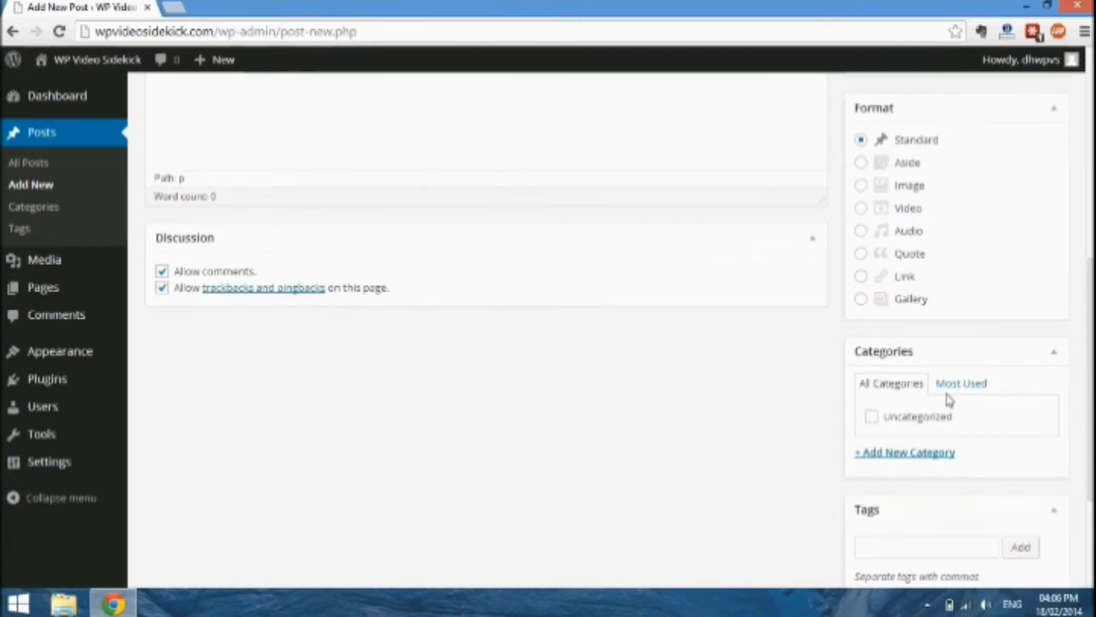
click(887, 458)
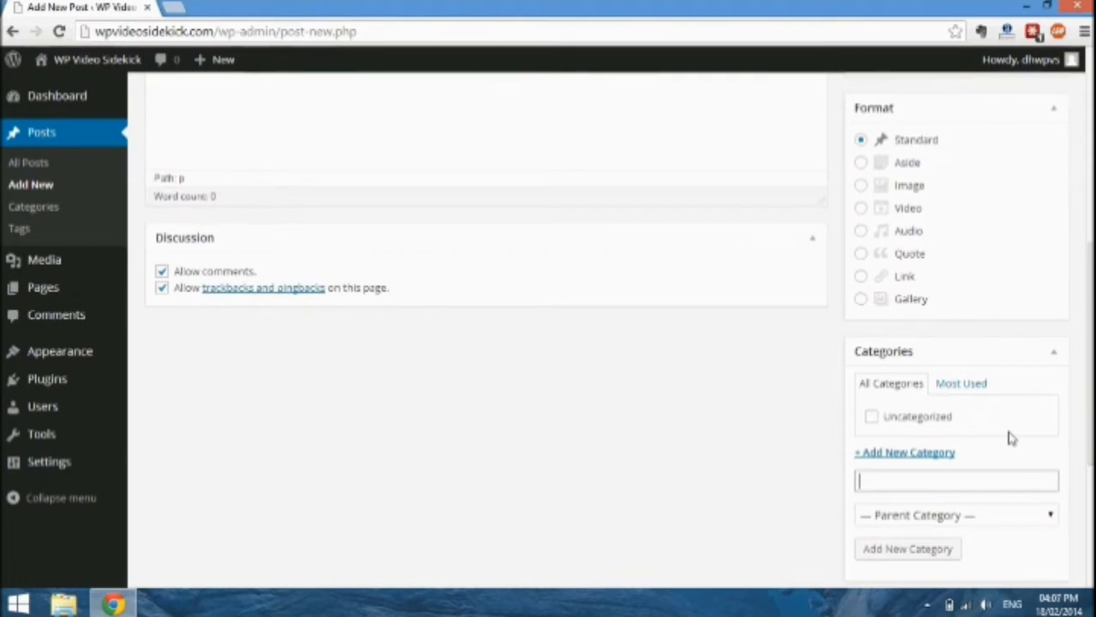
Examine the category fields, the Tags entry field and the Featured Image section of the new post.
scroll(1012, 438, down, 2)
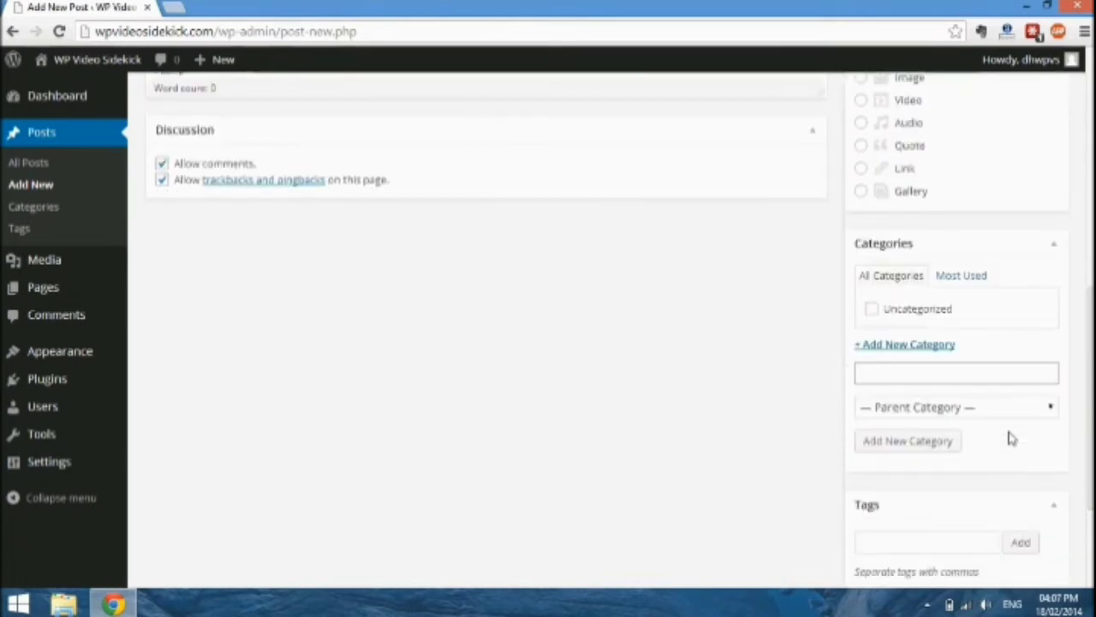
scroll(1011, 437, down, 2)
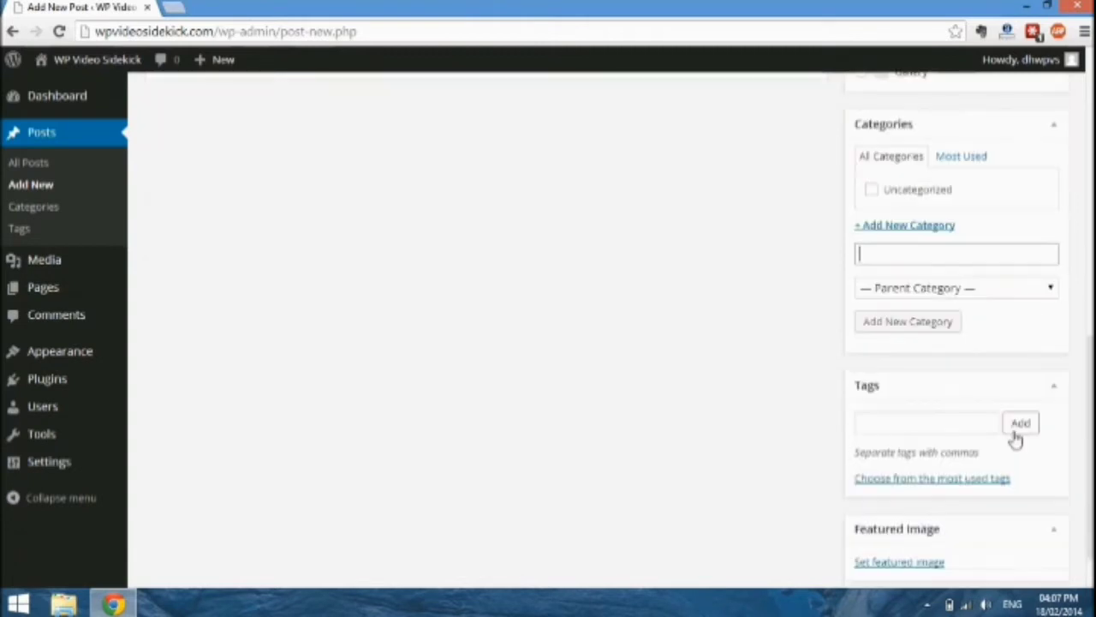
click(955, 434)
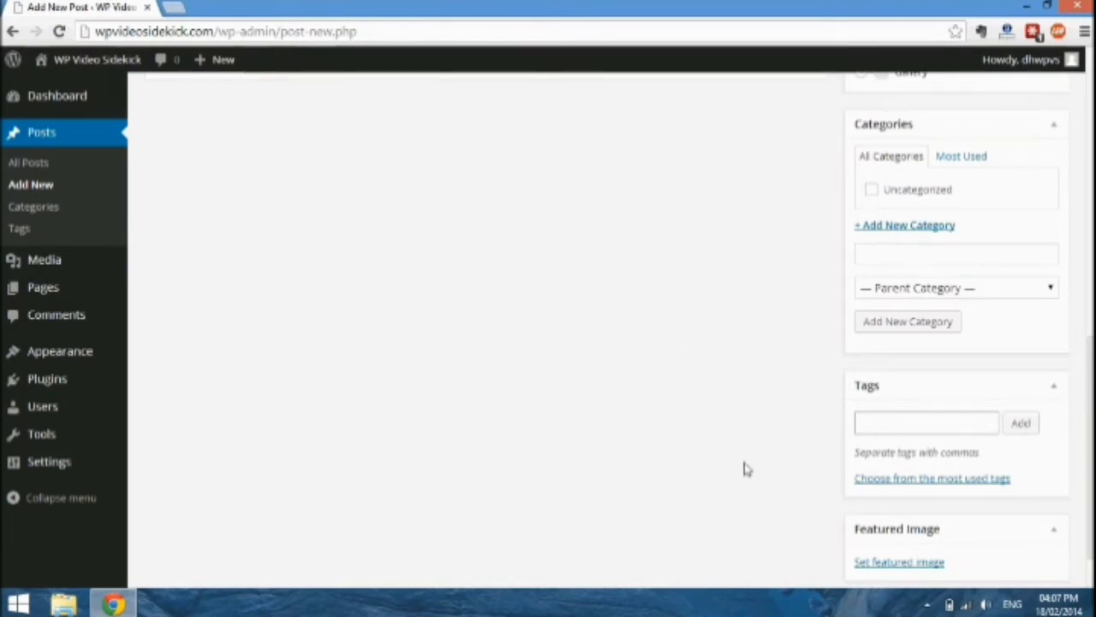
scroll(745, 468, down, 1)
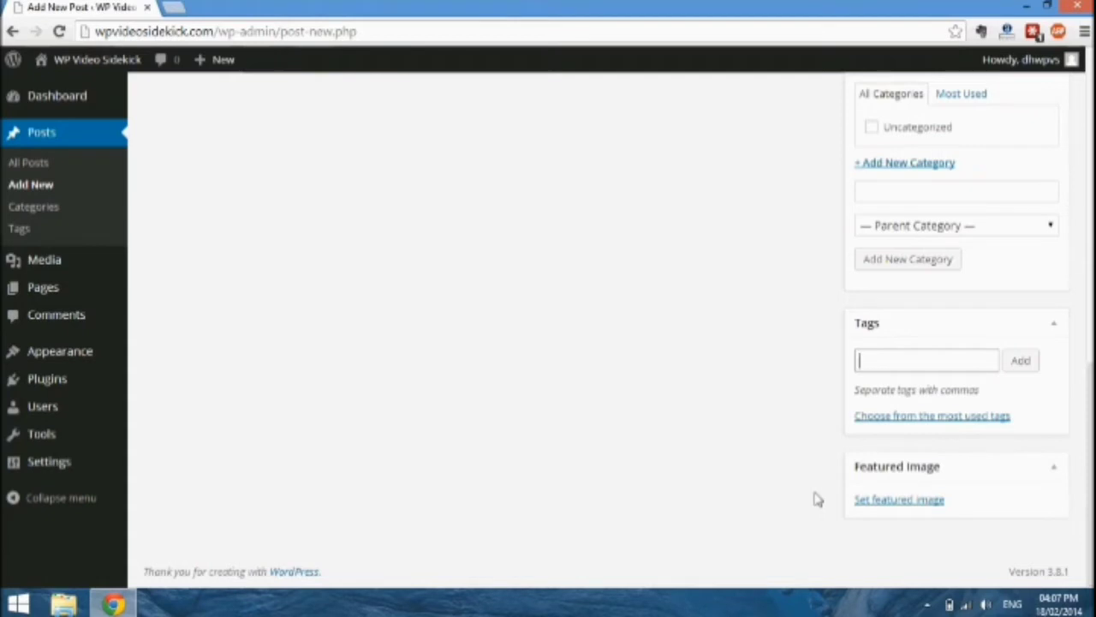
scroll(816, 500, up, 4)
scroll(816, 499, up, 5)
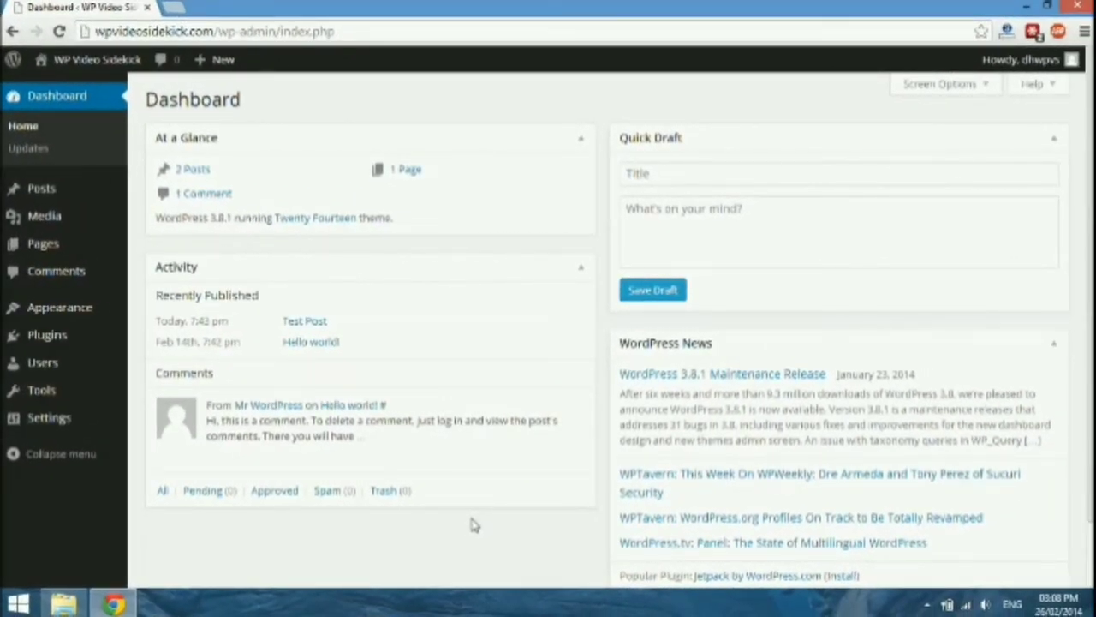
Create a new page titled "About Me" and fill its body with the placeholder text starting "Vestibulum ante ipsum primis in faucibus".
click(47, 241)
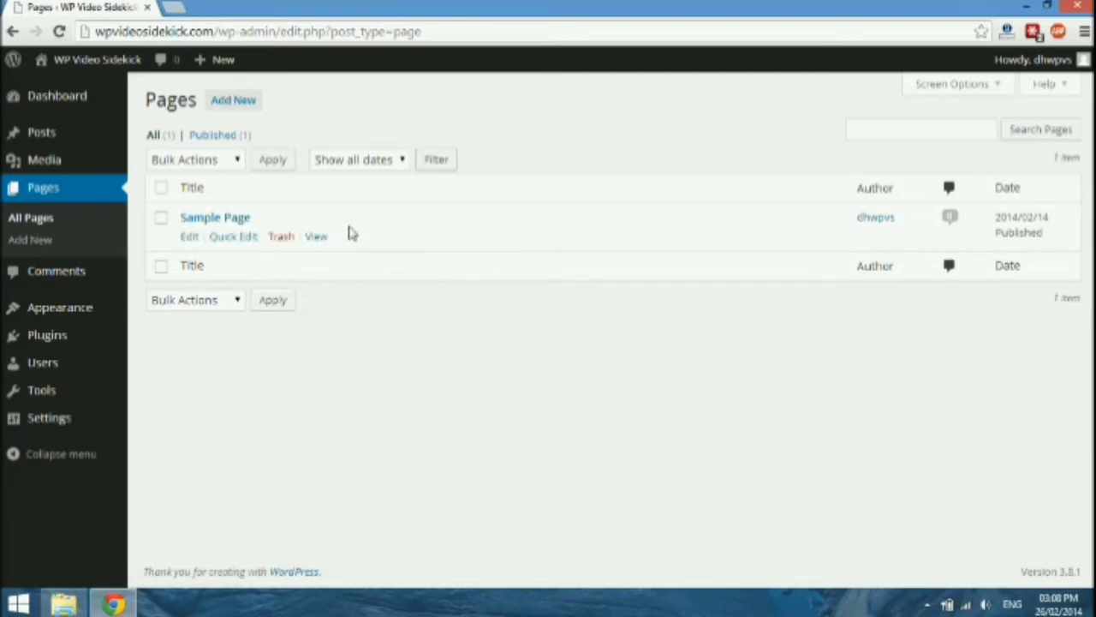
click(231, 104)
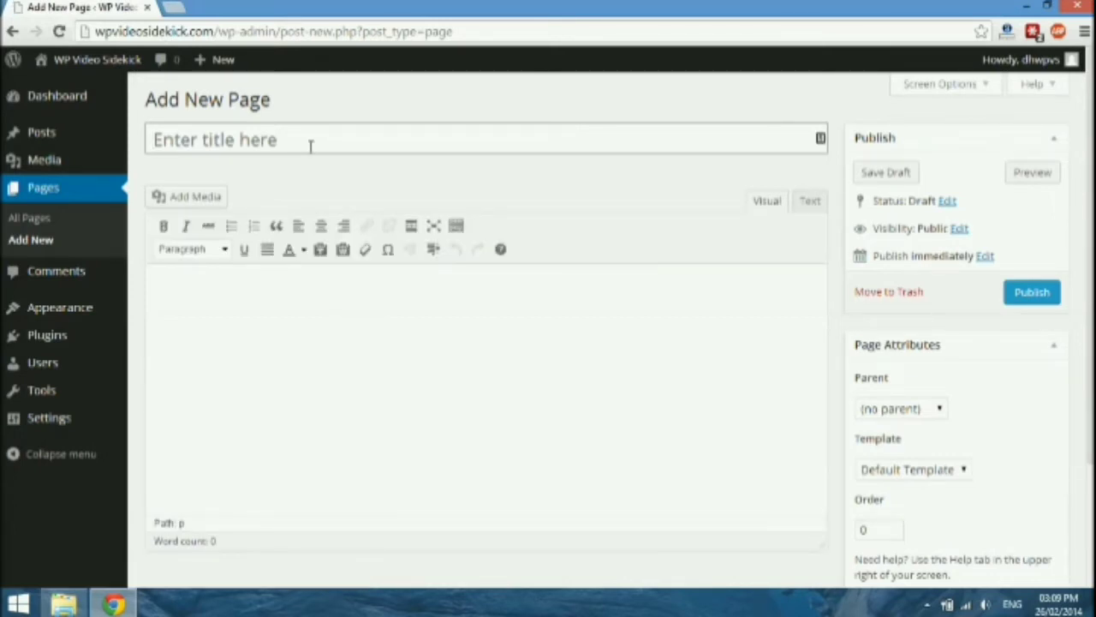
text(About )
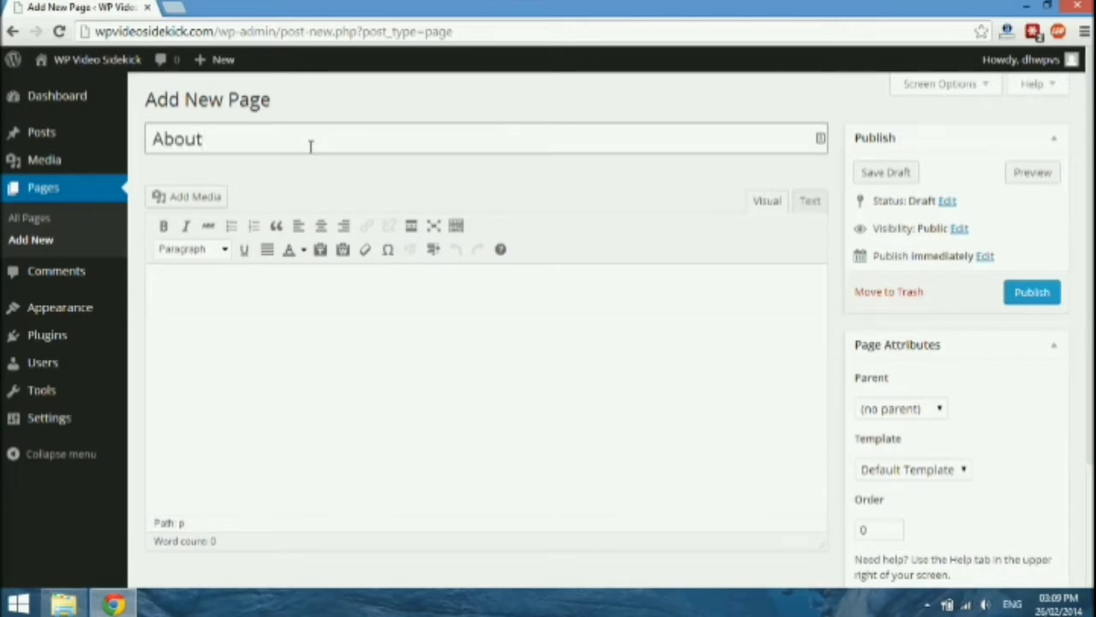
text(Me)
click(245, 307)
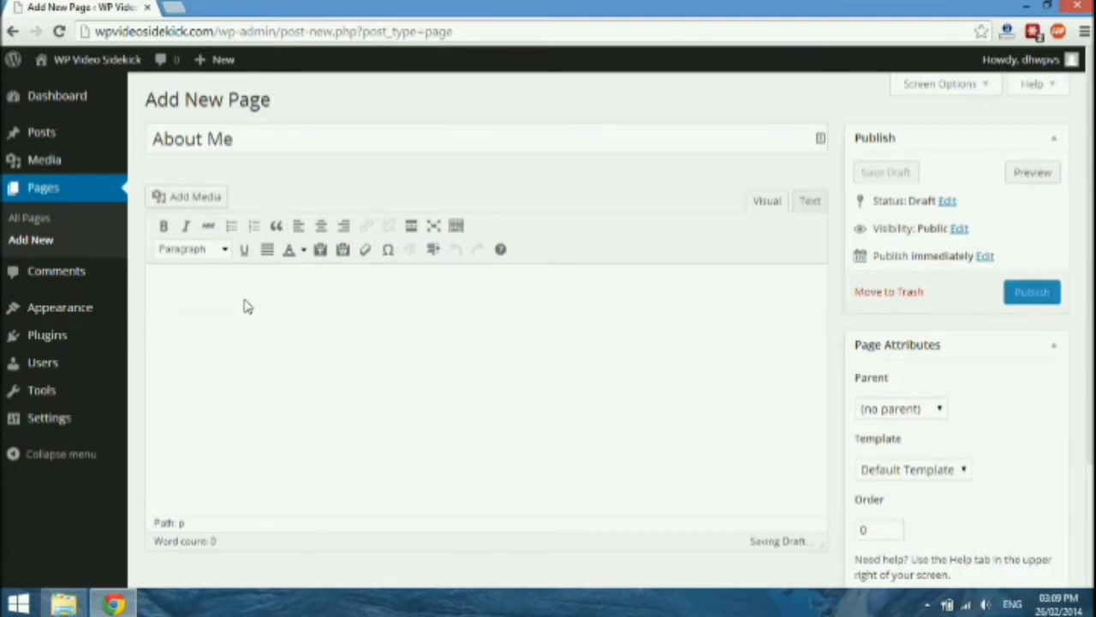
text(Vestibulum ante ipsum primis in faucibus orci luctus et ultrices posuere cubilia Curae; Suspendisse at nibh ipsum. Interdum et malesuada fames ac ante ipsum primis in faucibus. Etiam placerat suscipit nisl, vitae rhoncus ligula condimentum a. Ut rhoncus est sapien, et luctus justo sollicitudin suscipit. Donec tortor libero, tempor ut massa a, iaculis euismod tellus. Pellentesque habitant morbi tristique senectus et netus et malesuada fames ac turpis egestas. Quisque venenatis enim ligula. In in dapibus felis. Donec lacinia volutpat diam et varius. Proin vel lectus odio. Vestibulum et elementum justo, eu sagittis ipsum. Aenean volutpat elit suscipit metus laoreet tincidunt nec ac libero. Morbi sapien tellus, posuere sed elit eu, sollicitudin ullamcorper risus.)
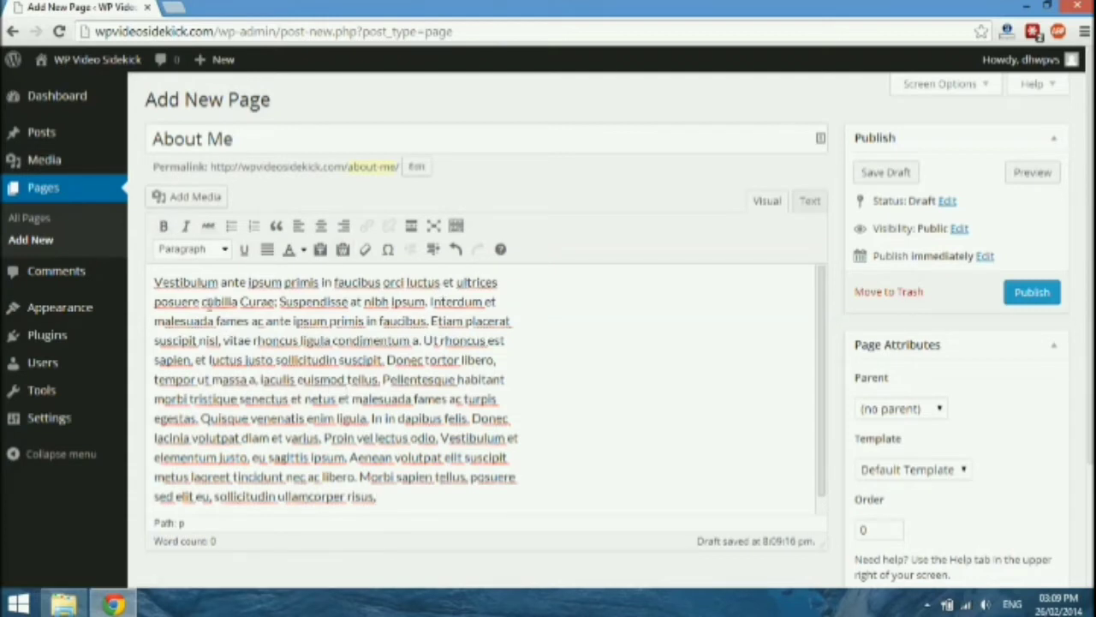
Try the Heading 1 format on the first line of the body text, and undo the change.
drag(155, 282, 509, 284)
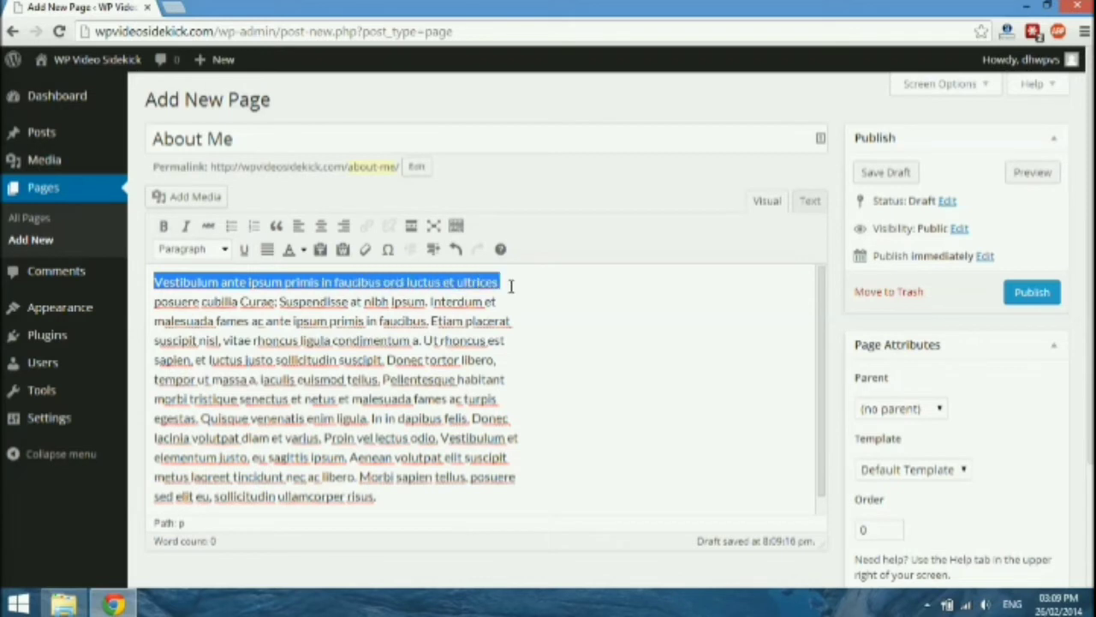
click(224, 249)
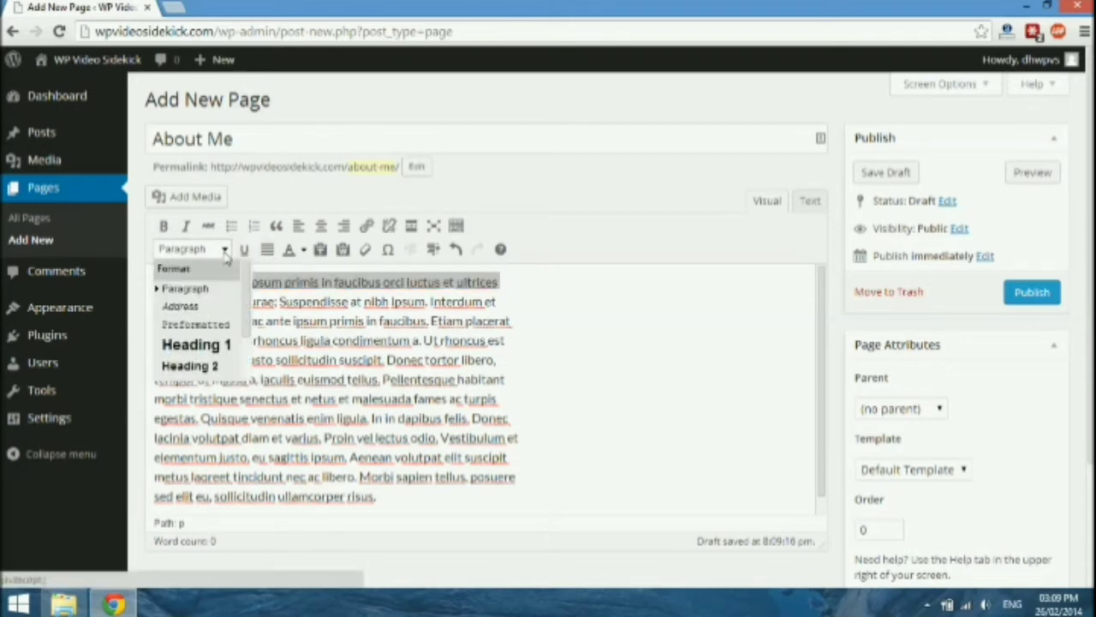
click(203, 346)
click(454, 330)
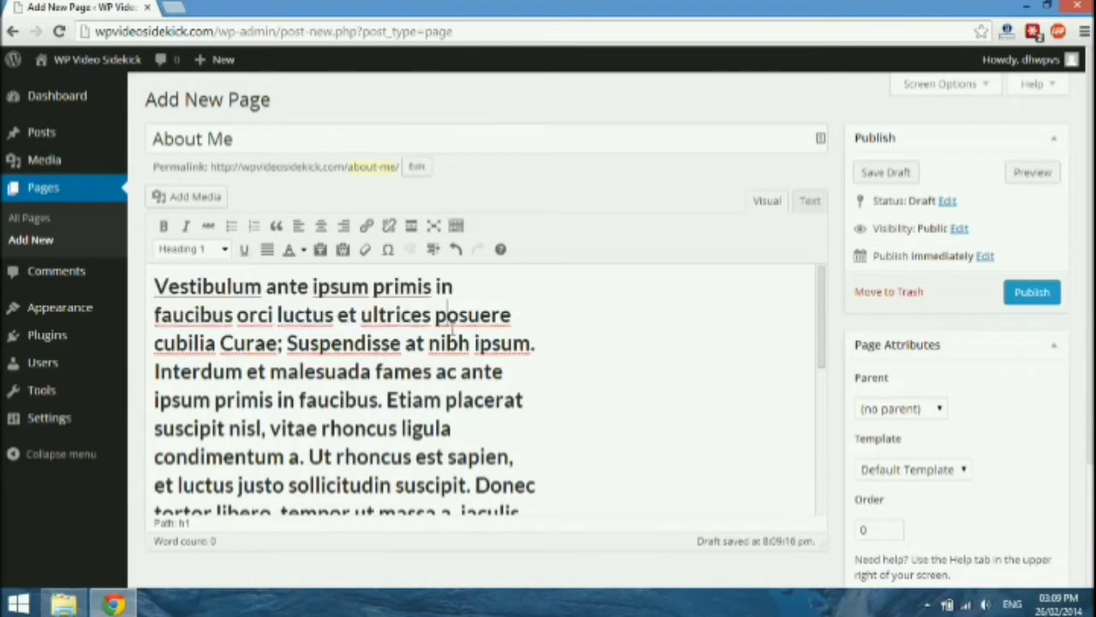
key(ctrl+z)
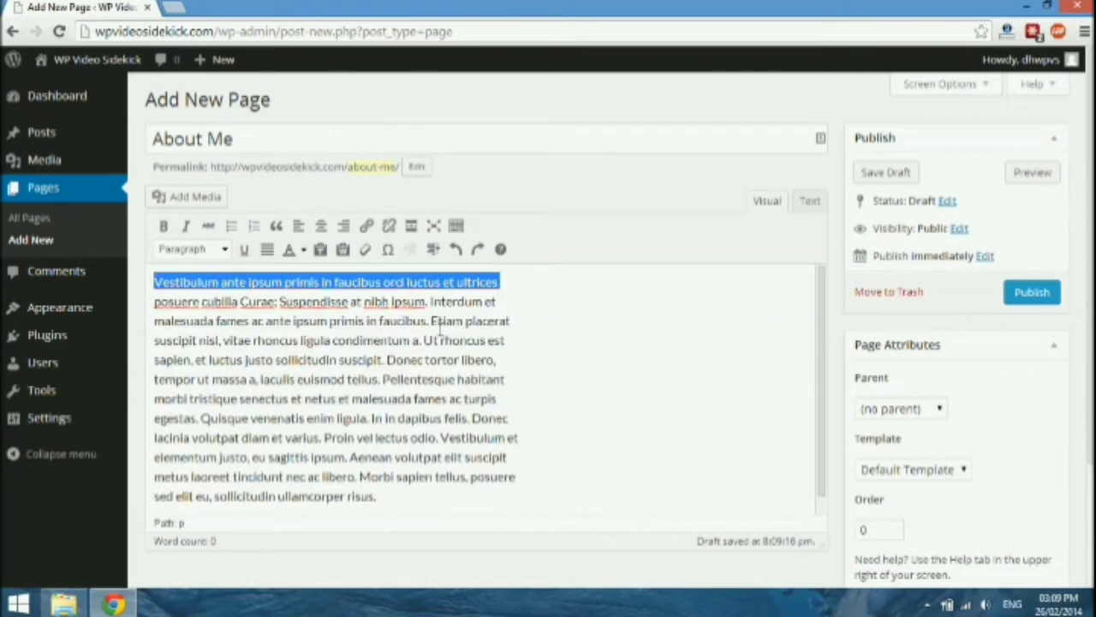
Split the first body line, ending in "ultrices", into its own paragraph and format it as Heading 1.
click(205, 333)
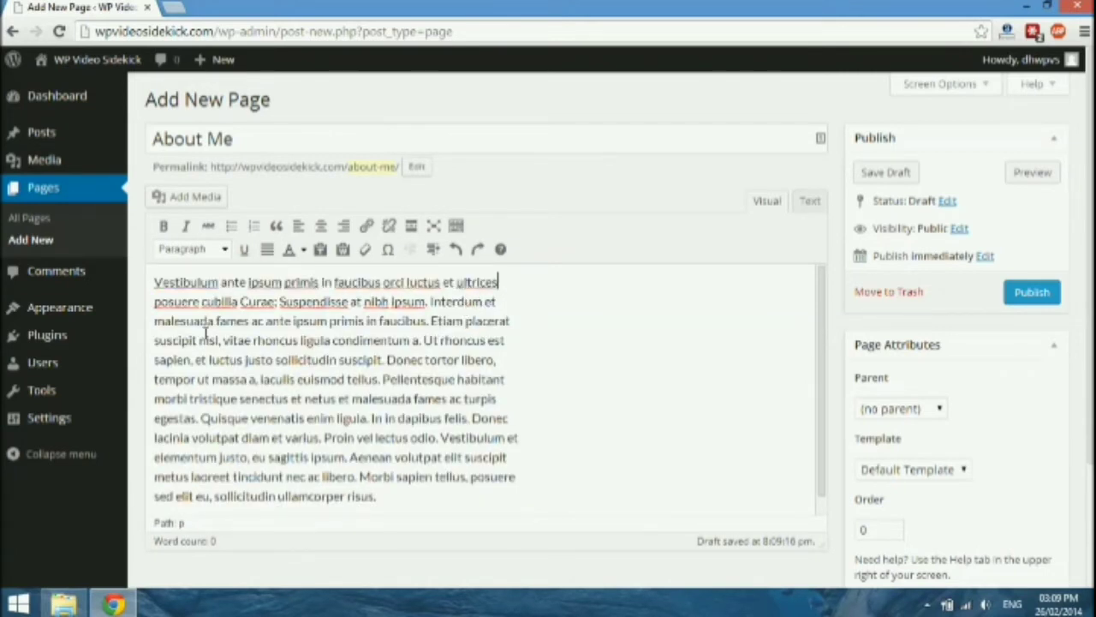
click(160, 317)
key(Return)
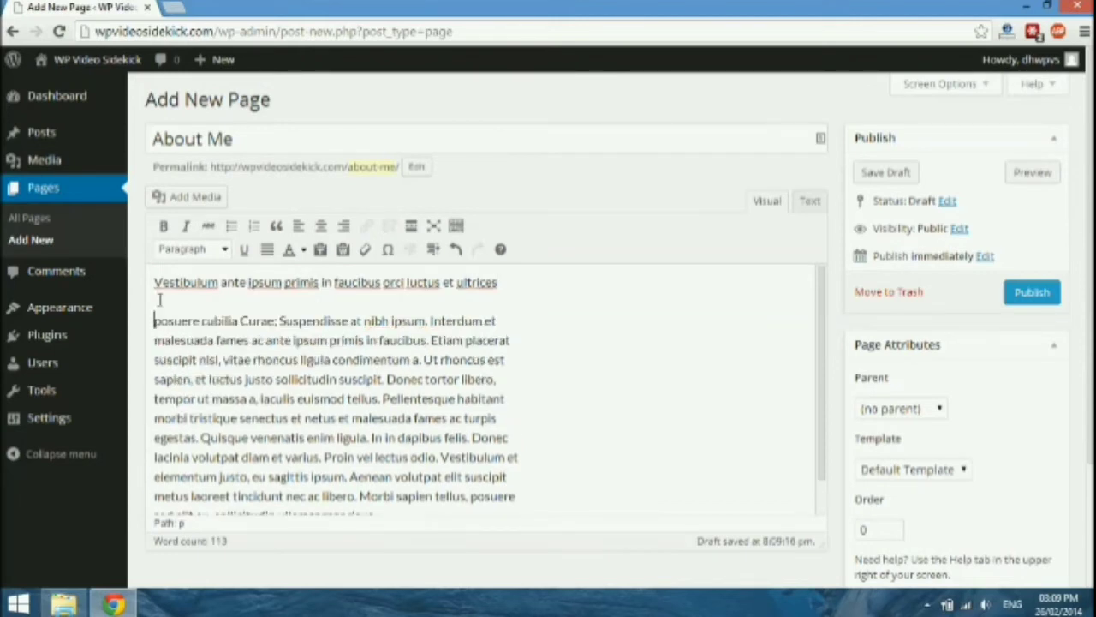
drag(159, 292, 506, 288)
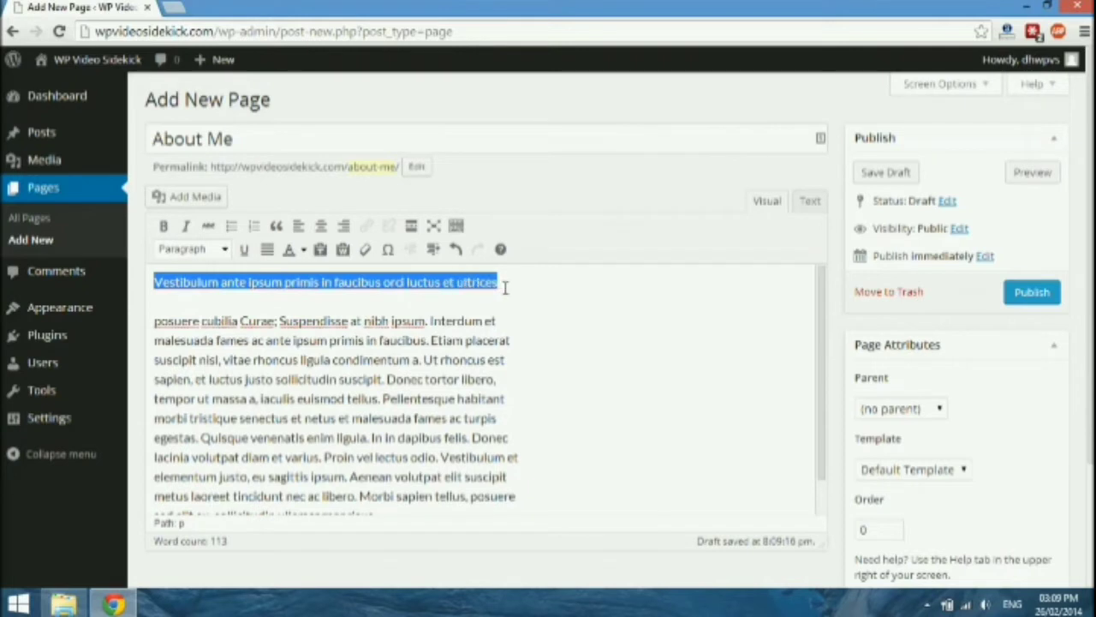
click(226, 249)
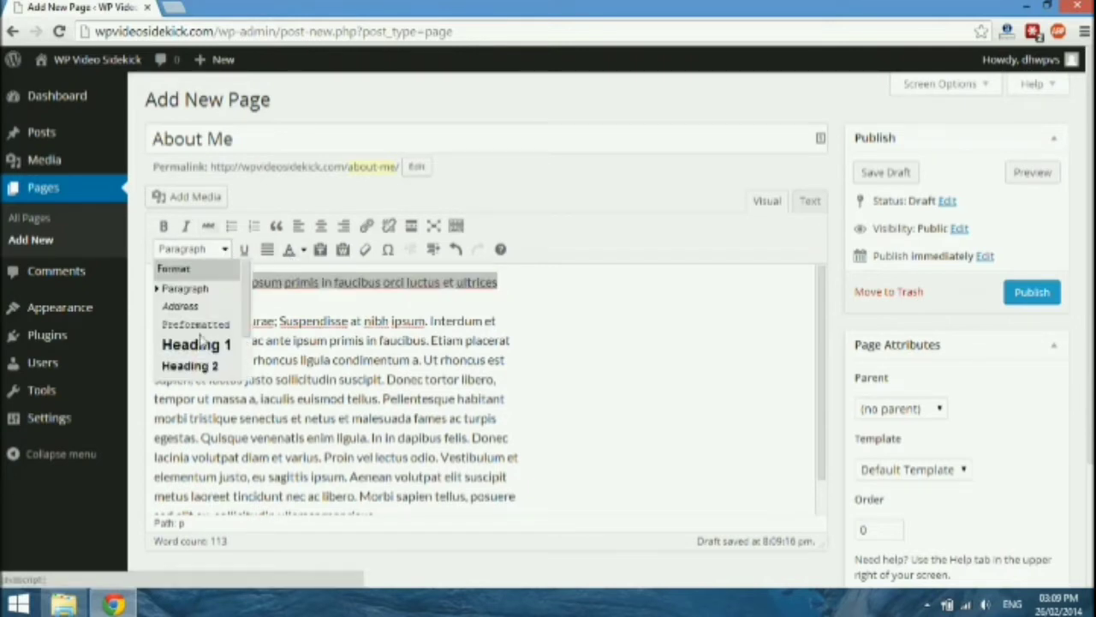
click(202, 346)
click(473, 326)
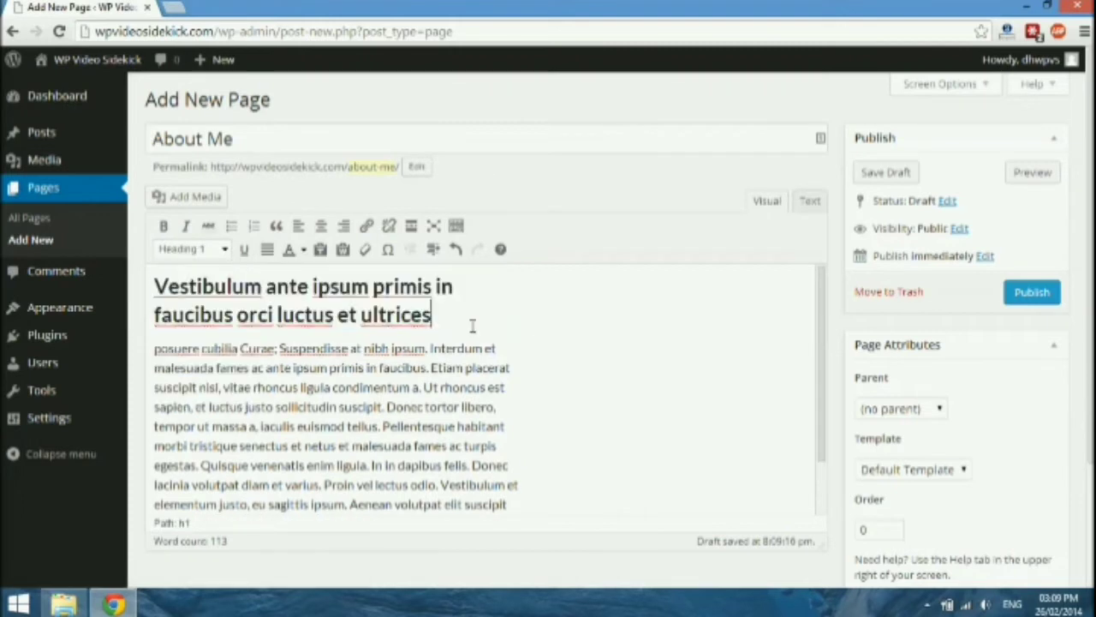
Center the heading at the start of the page's body.
drag(158, 291, 299, 324)
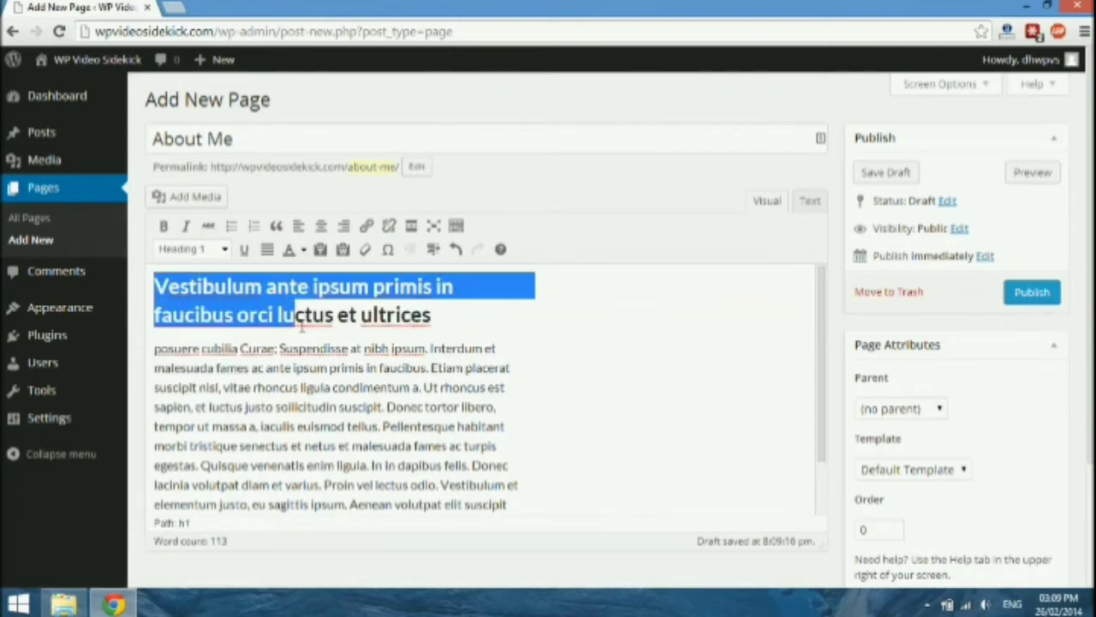
mouse_move(437, 339)
mouse_down()
mouse_move(471, 355)
mouse_move(442, 318)
mouse_up()
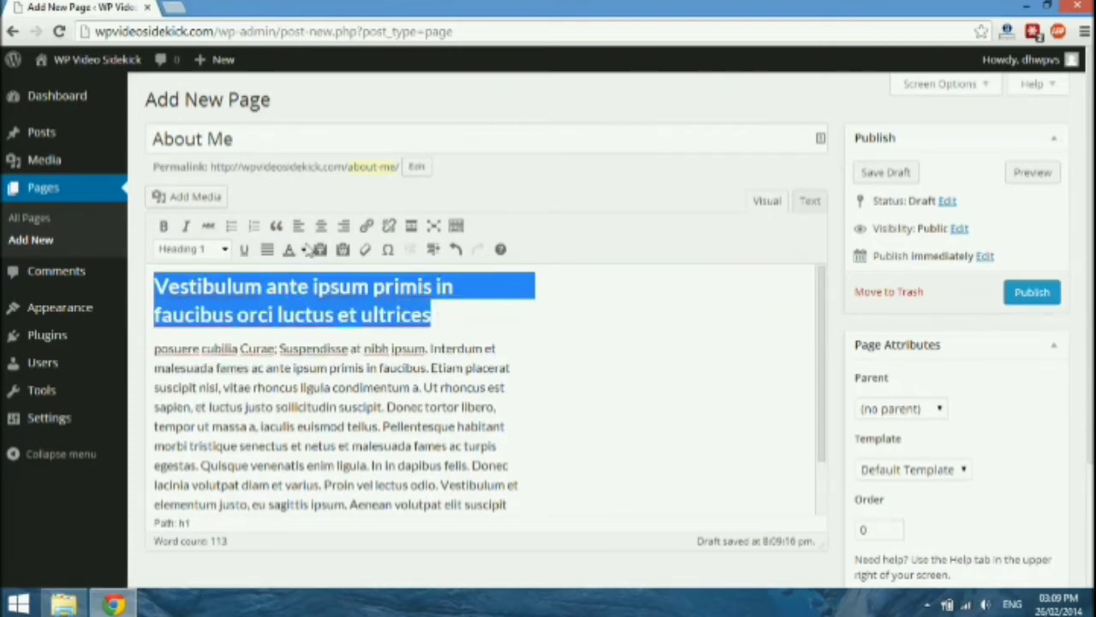
click(319, 227)
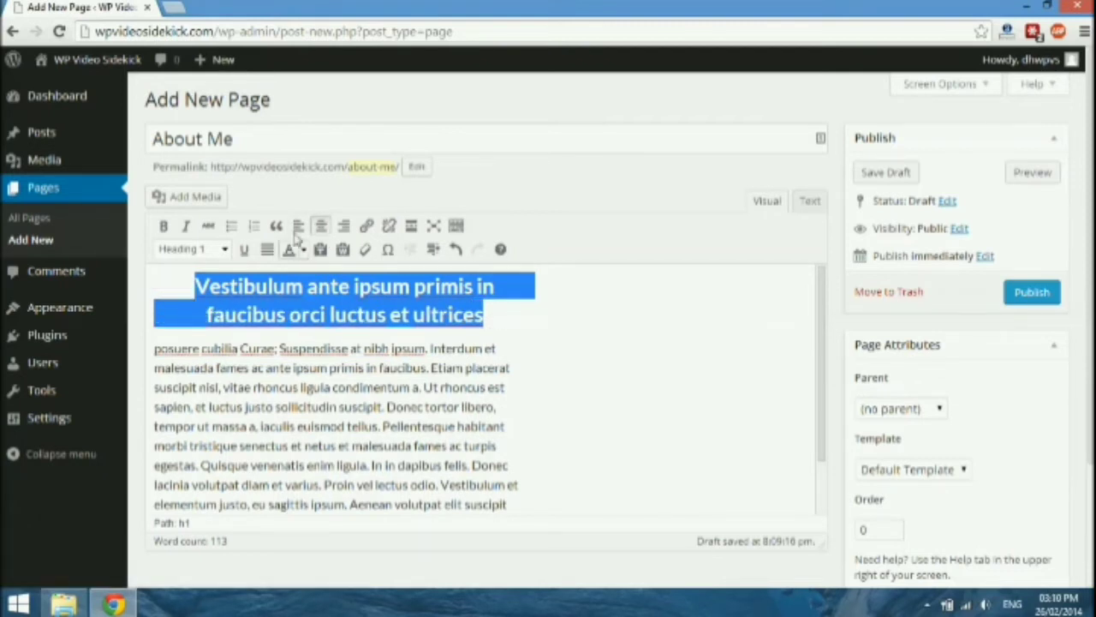
click(518, 319)
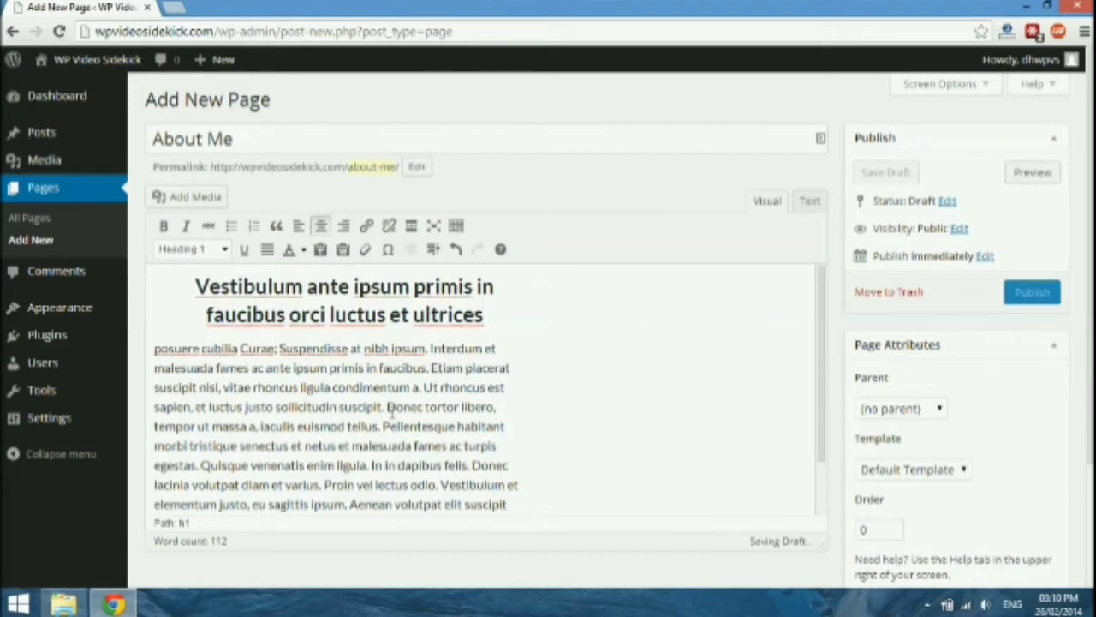
Underline the words "Donec tortor libero" in the body paragraph.
drag(390, 410, 500, 413)
click(243, 250)
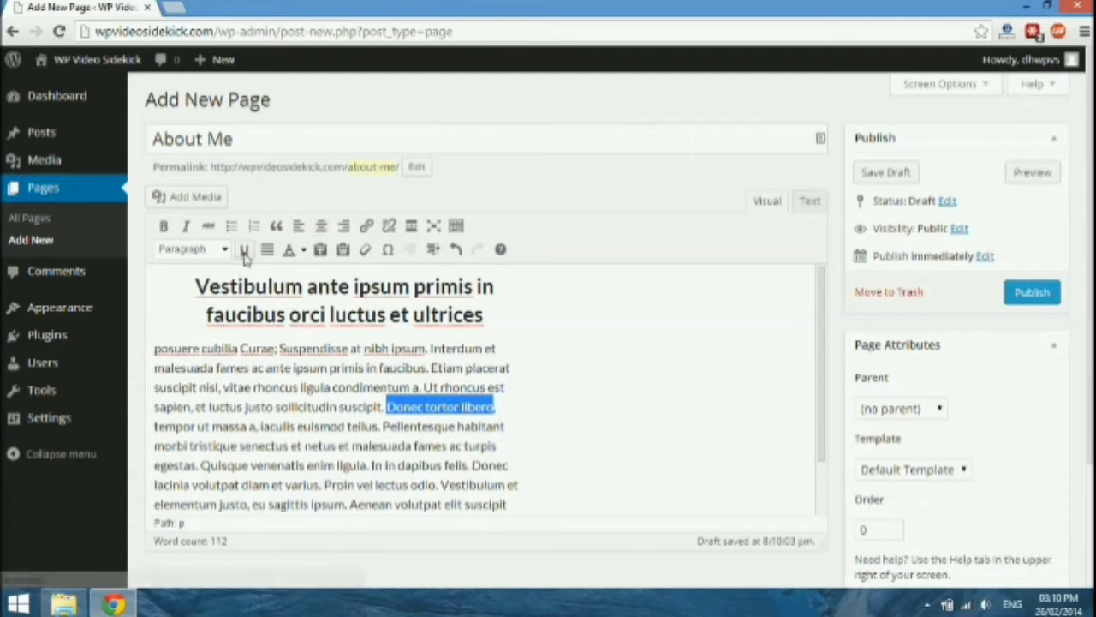
click(460, 463)
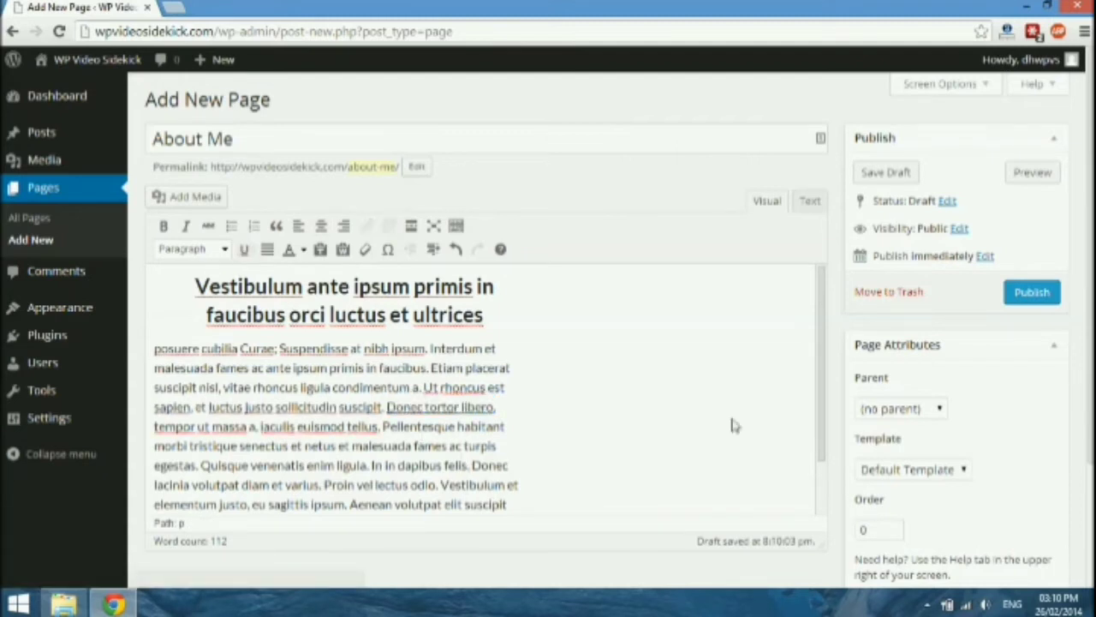
Enable the Author section in the page editor's screen options and review the available authors.
mouse_move(822, 386)
mouse_down()
mouse_move(822, 435)
mouse_move(817, 381)
mouse_up()
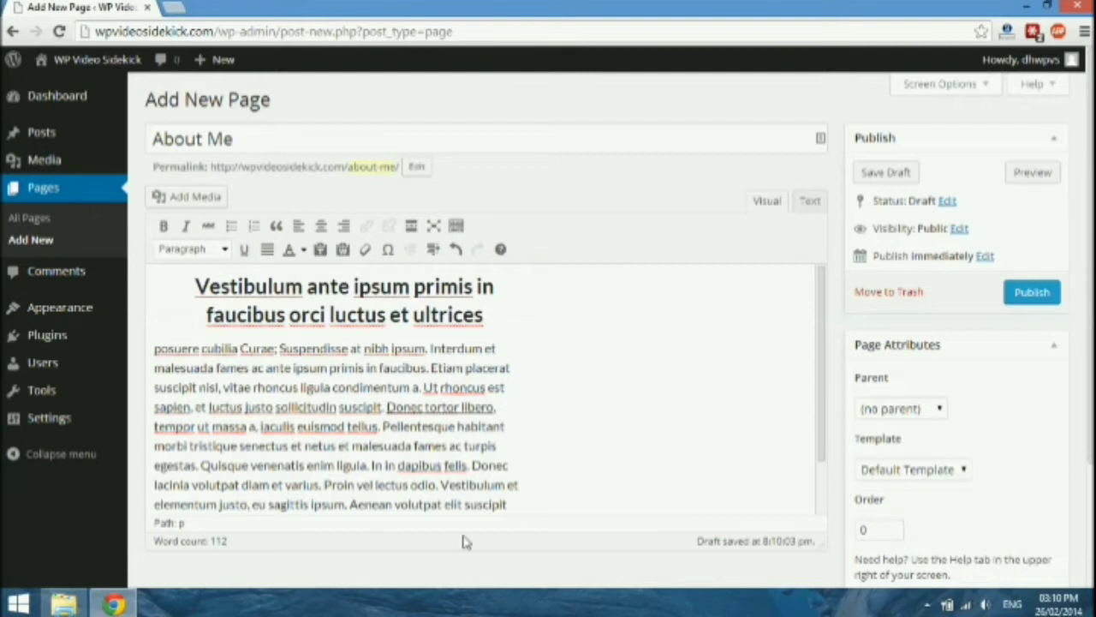
scroll(462, 465, down, 1)
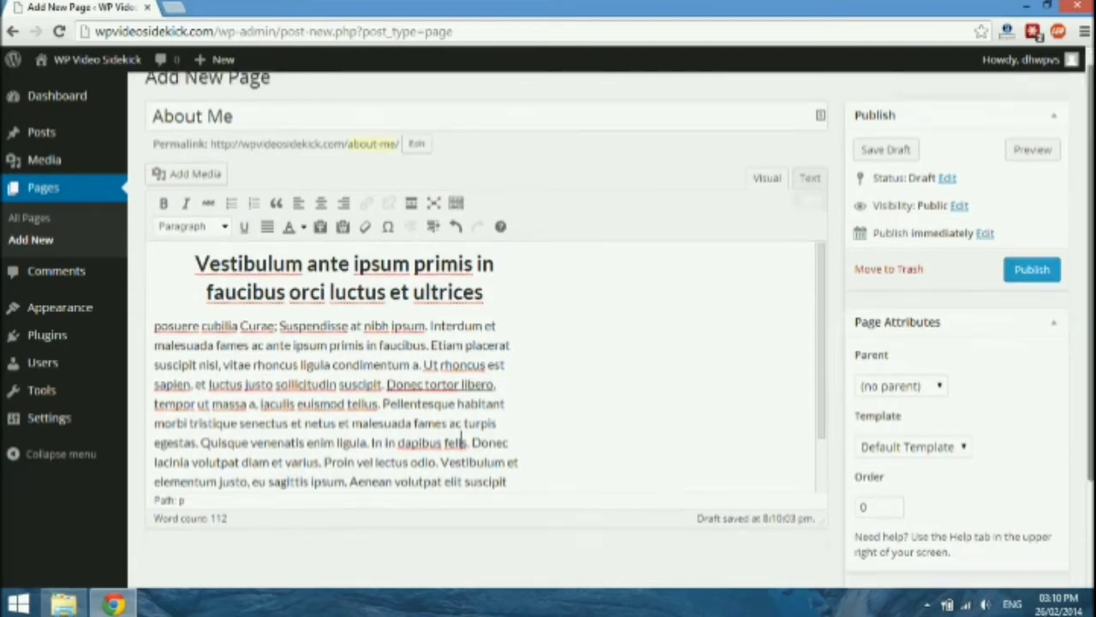
scroll(463, 442, up, 1)
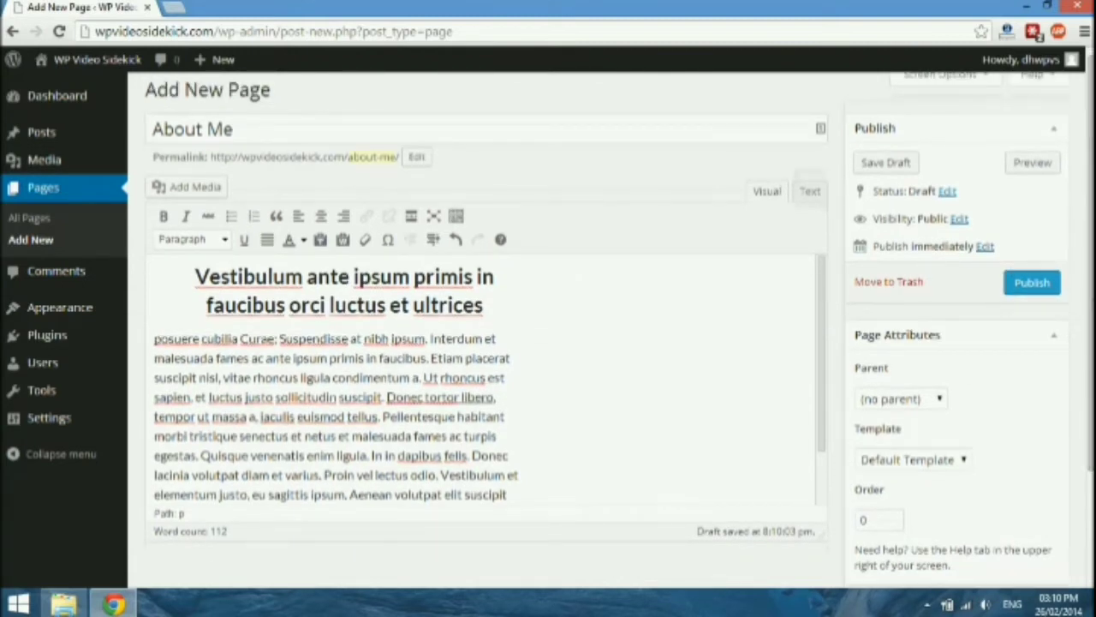
scroll(462, 455, down, 3)
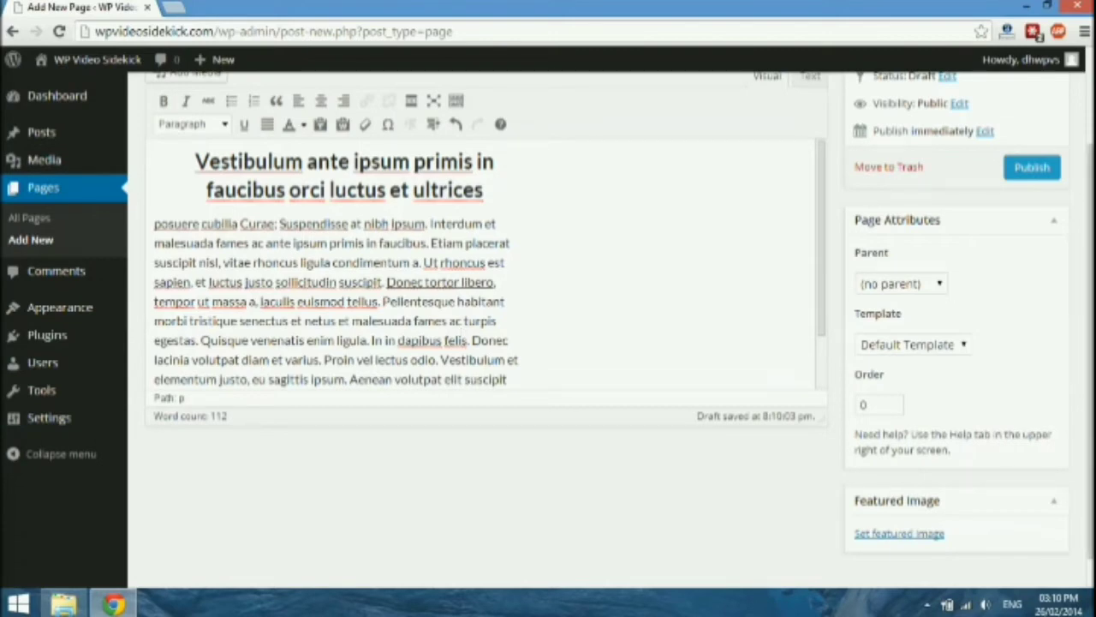
scroll(480, 342, up, 3)
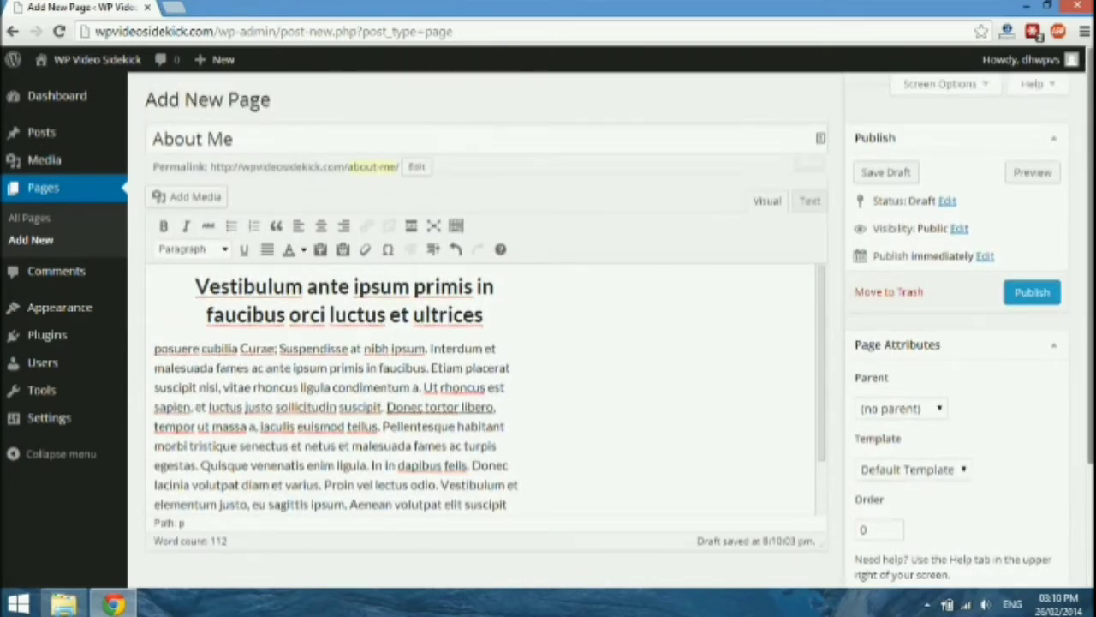
click(979, 84)
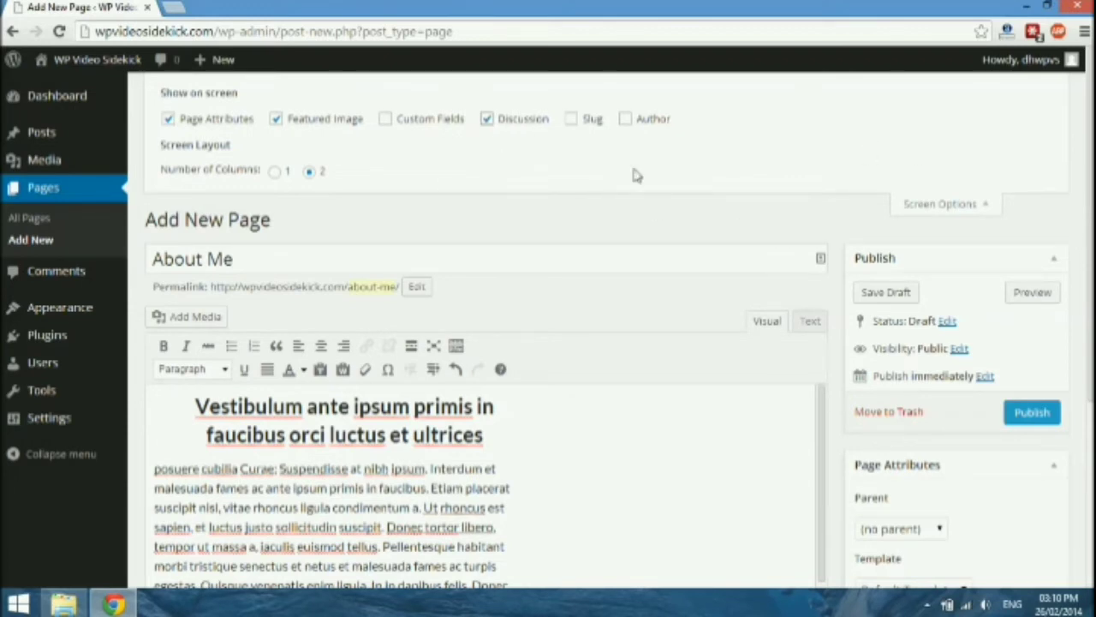
click(628, 120)
scroll(744, 148, down, 5)
scroll(745, 147, down, 1)
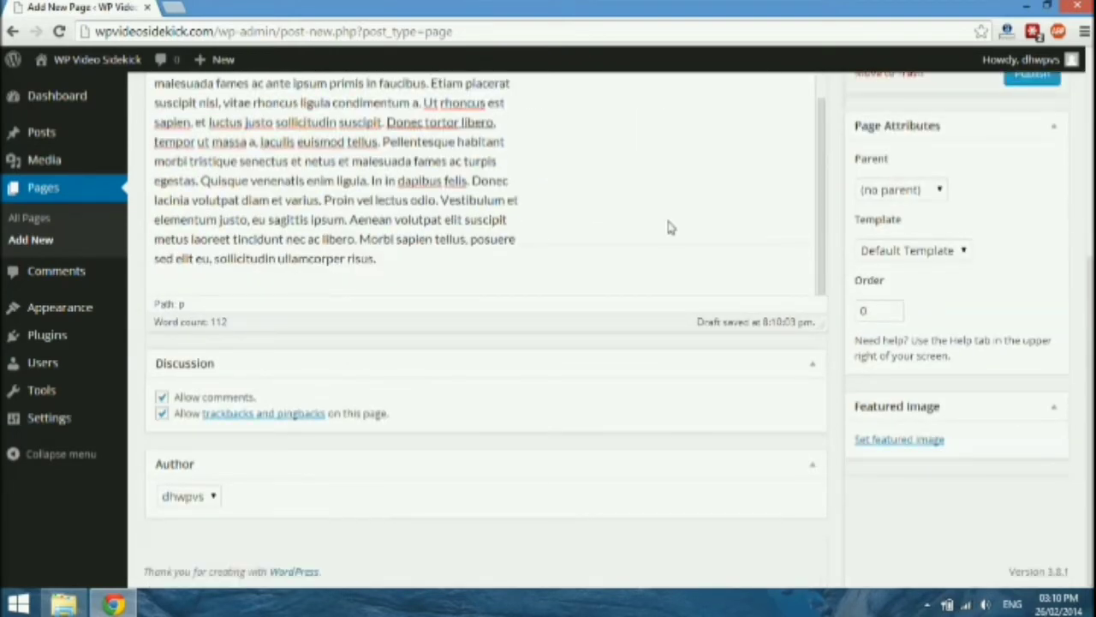
click(213, 502)
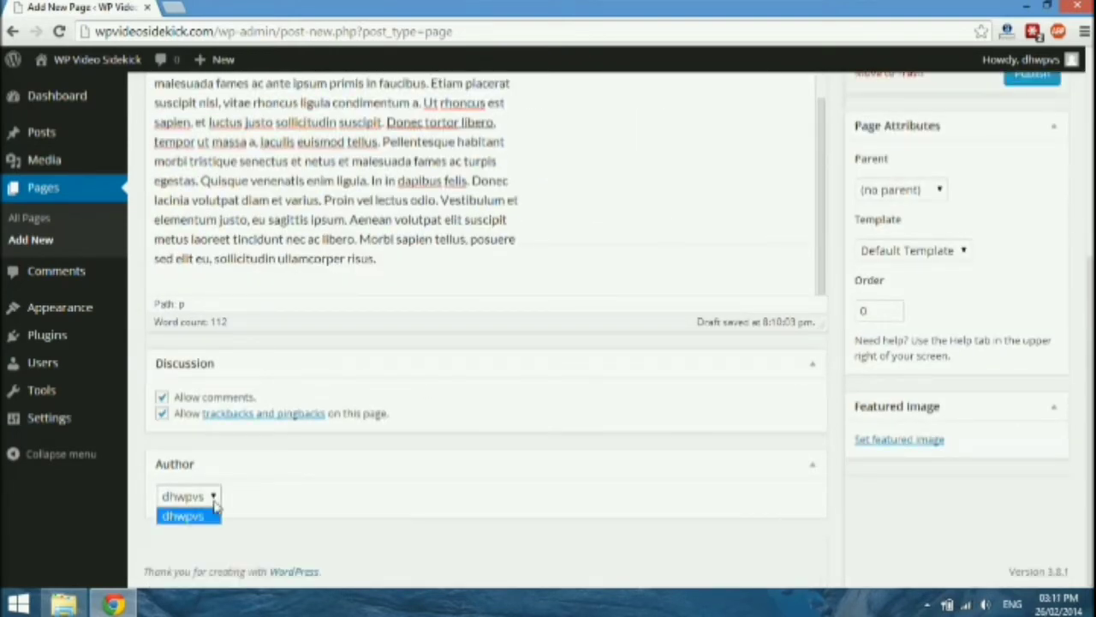
click(215, 505)
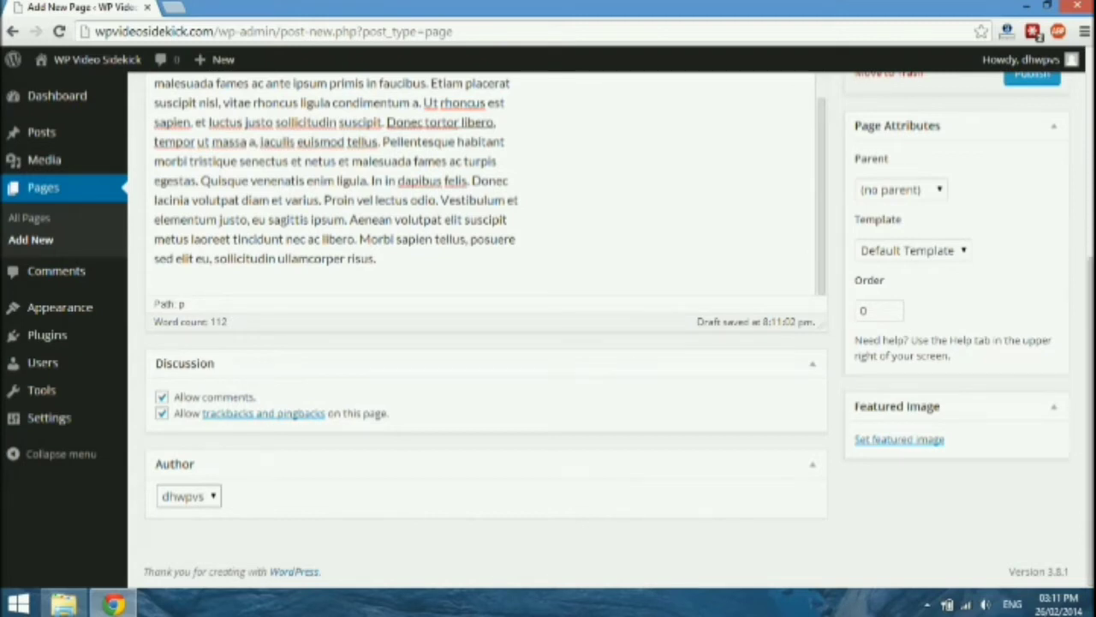
Review the Parent and Template choices in the page's attributes.
scroll(480, 325, up, 1)
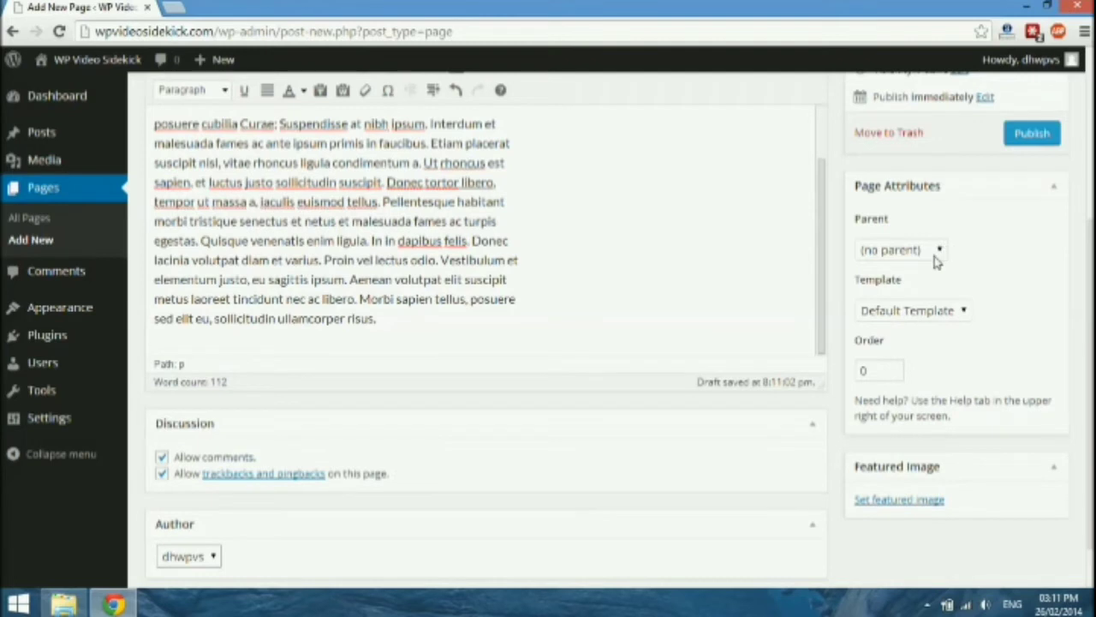
click(937, 250)
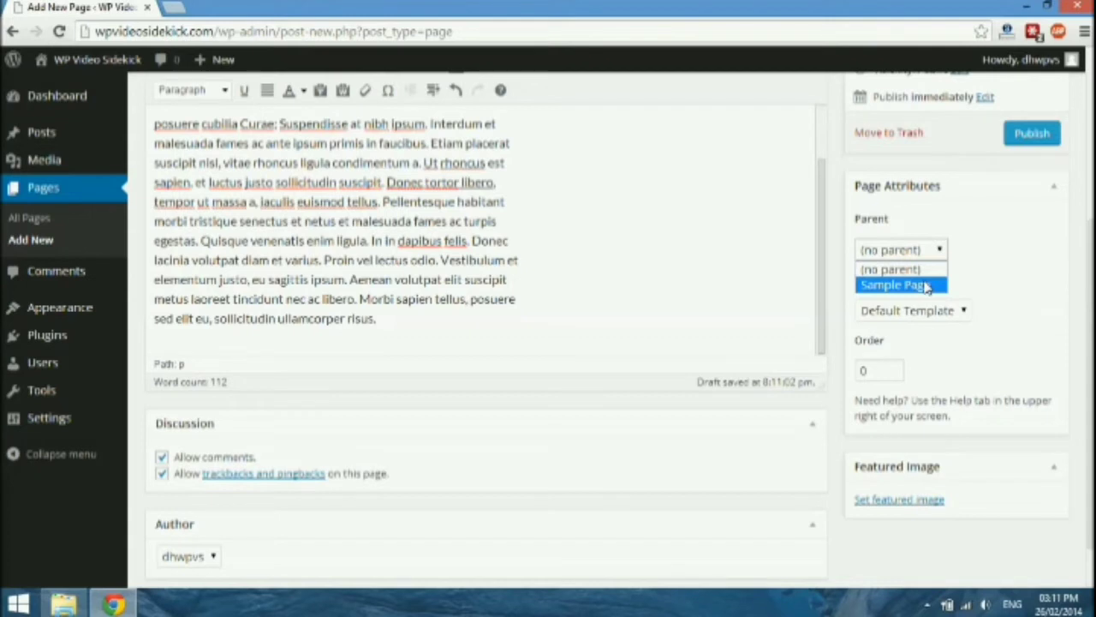
click(1002, 267)
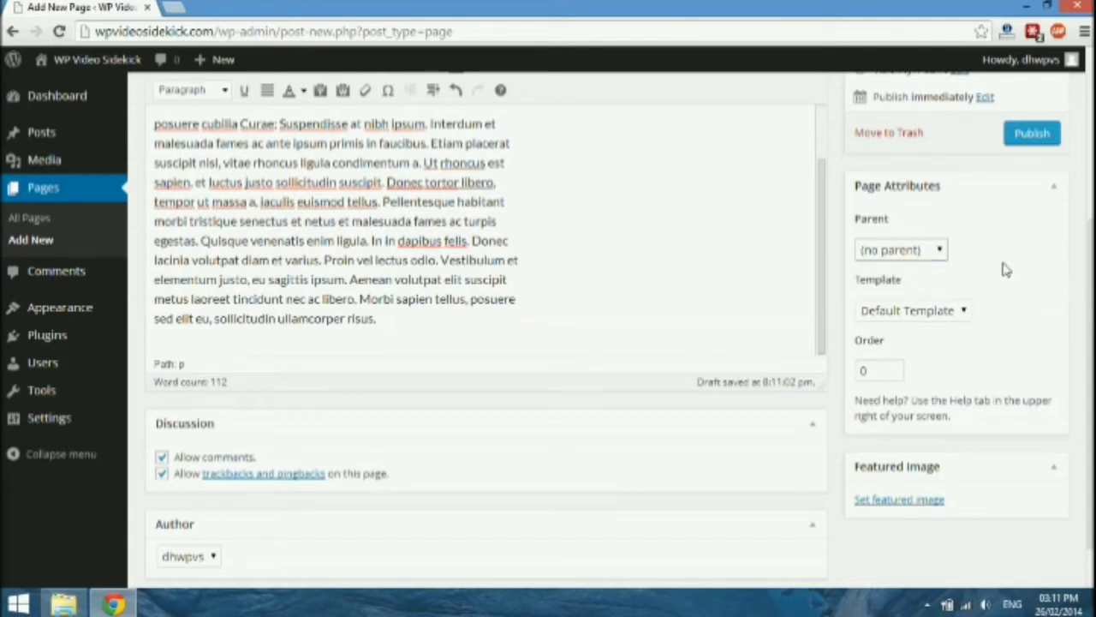
click(966, 312)
click(966, 312)
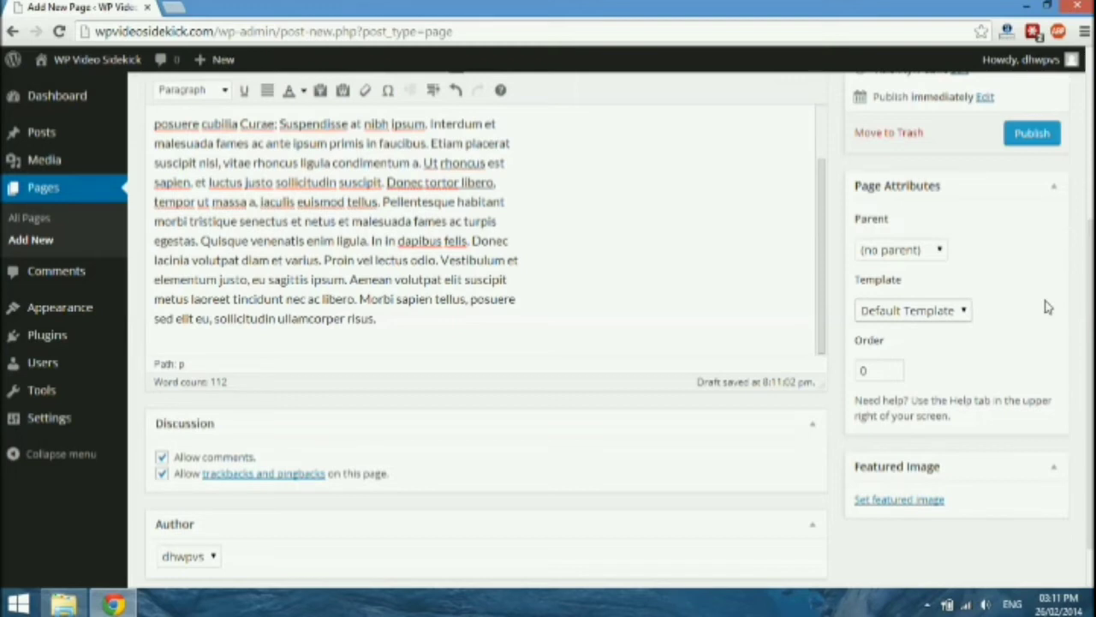
Open the site's front page, wpvideosidekick.com, in a new browser tab.
click(172, 8)
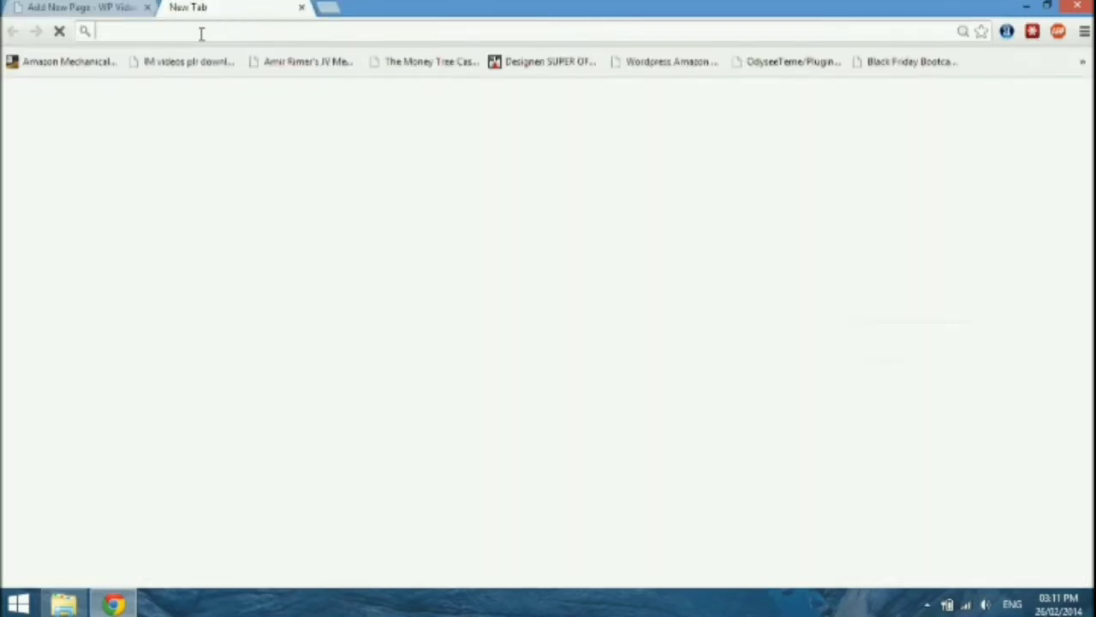
text(wpvideosidekick.com)
key(Return)
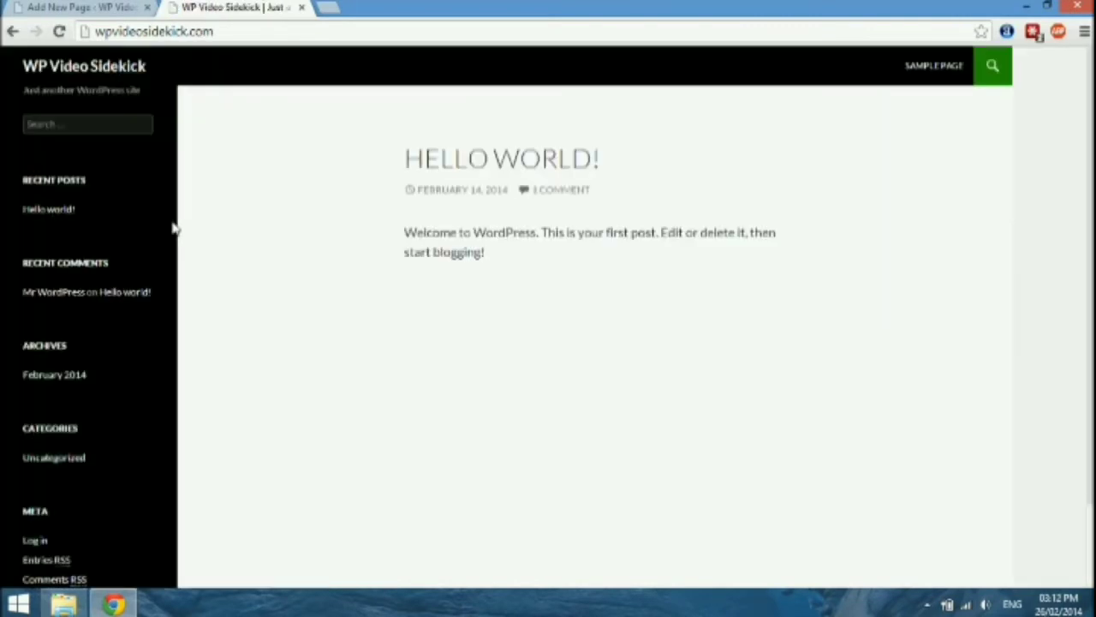
Open the site's Sample Page and look through its content down to the comment form.
click(934, 66)
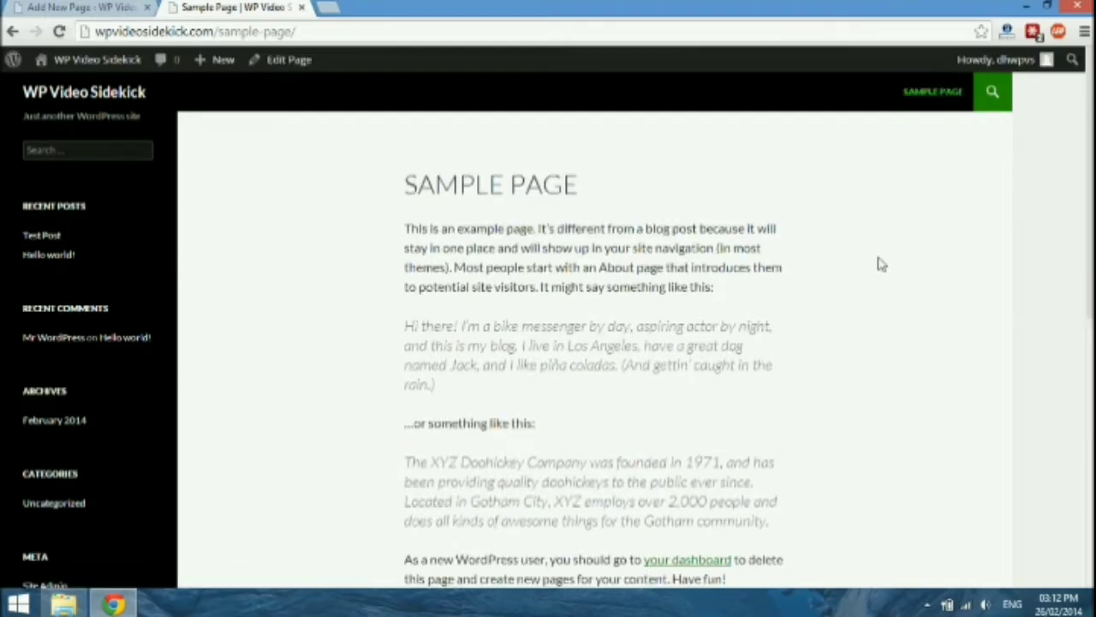
scroll(884, 284, down, 3)
scroll(884, 283, down, 3)
scroll(884, 283, up, 6)
scroll(1020, 403, down, 10)
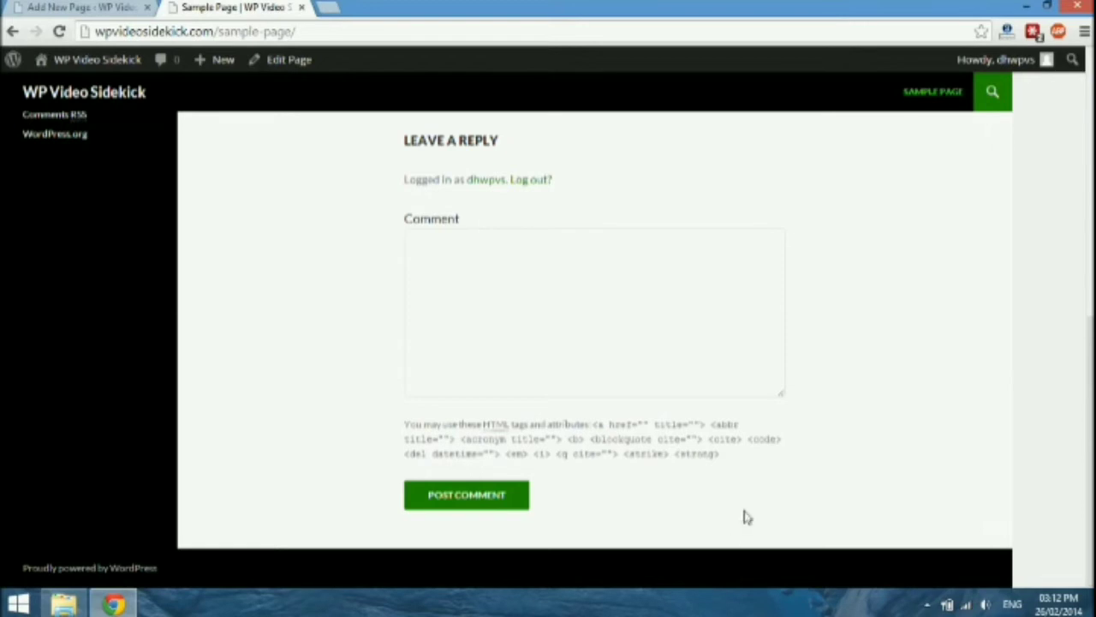
scroll(873, 314, up, 10)
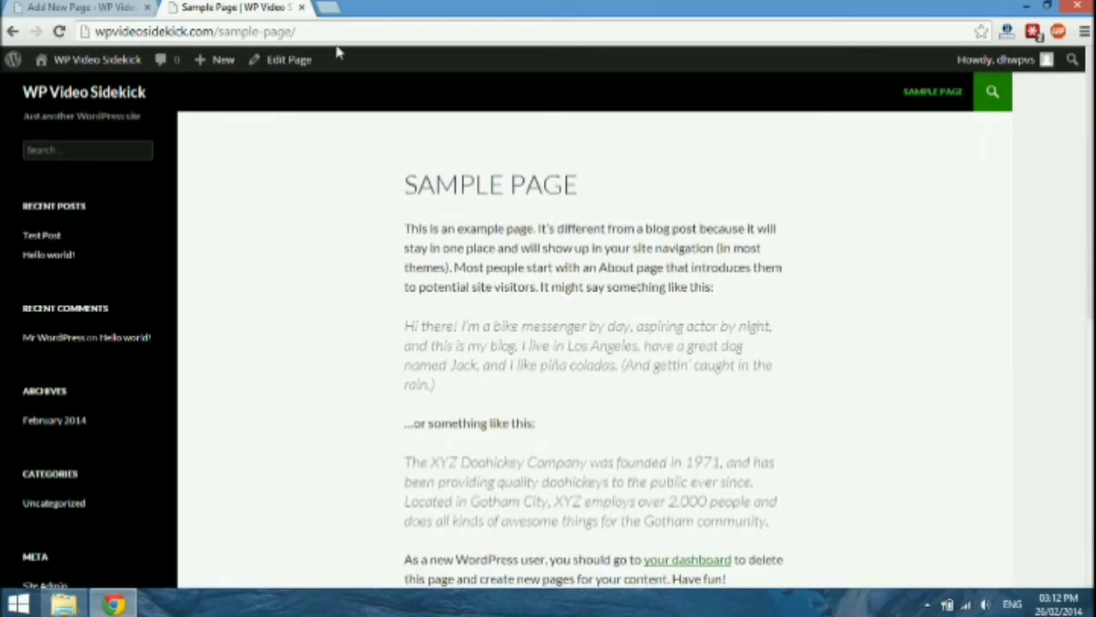
Return to the About Me page editor and review the available page templates.
click(61, 6)
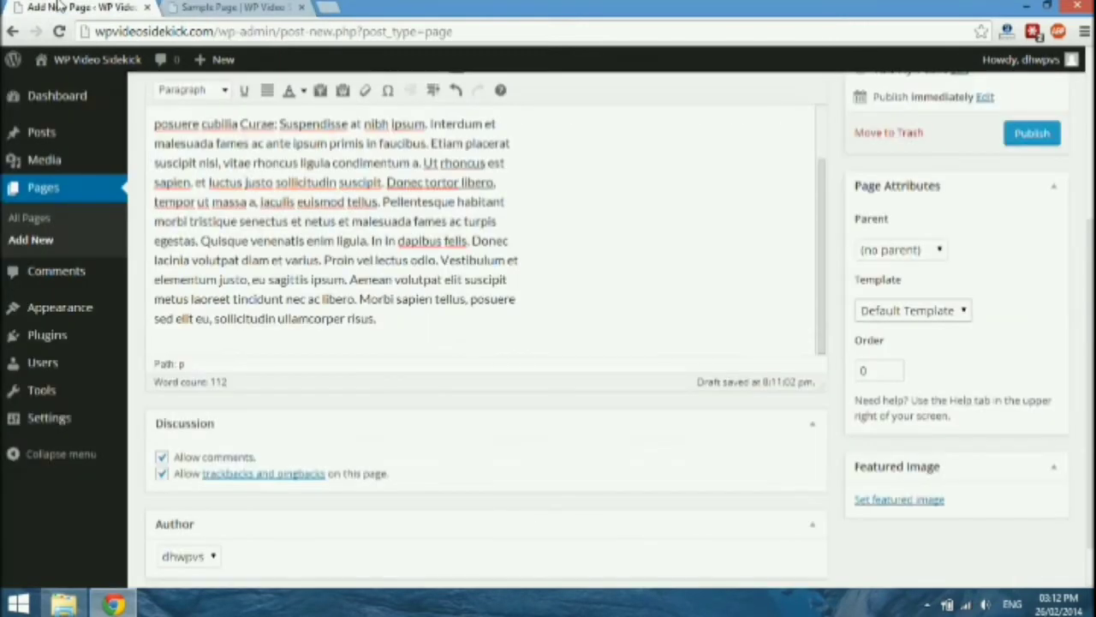
click(961, 312)
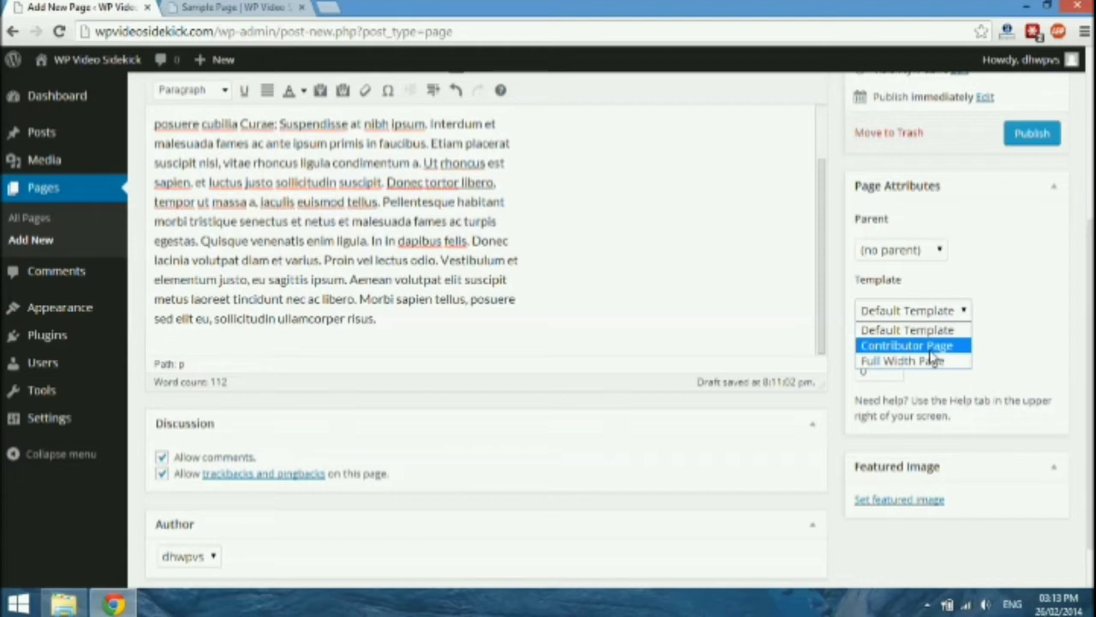
click(996, 343)
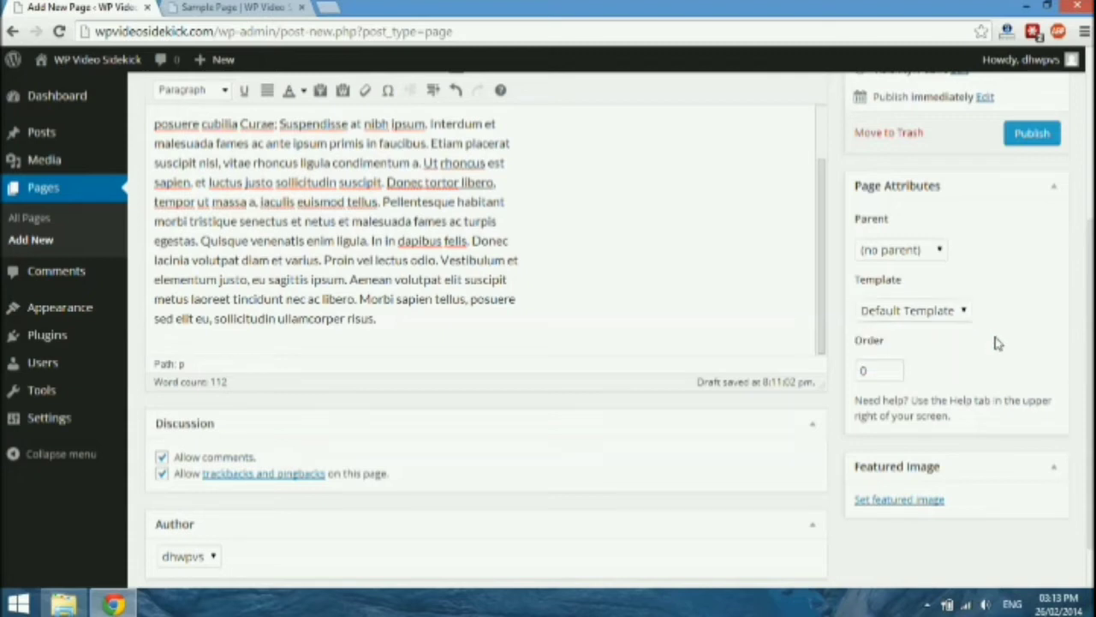
Disallow comments, trackbacks and pingbacks on the About Me page.
scroll(1001, 342, down, 1)
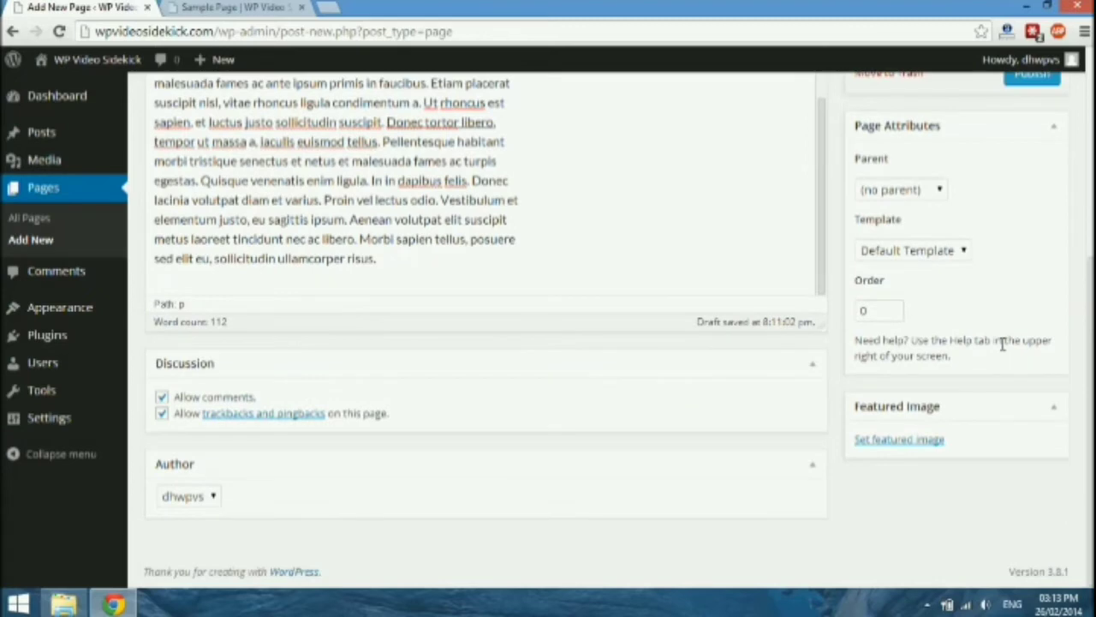
scroll(1001, 343, up, 5)
scroll(999, 342, down, 5)
scroll(1030, 269, up, 2)
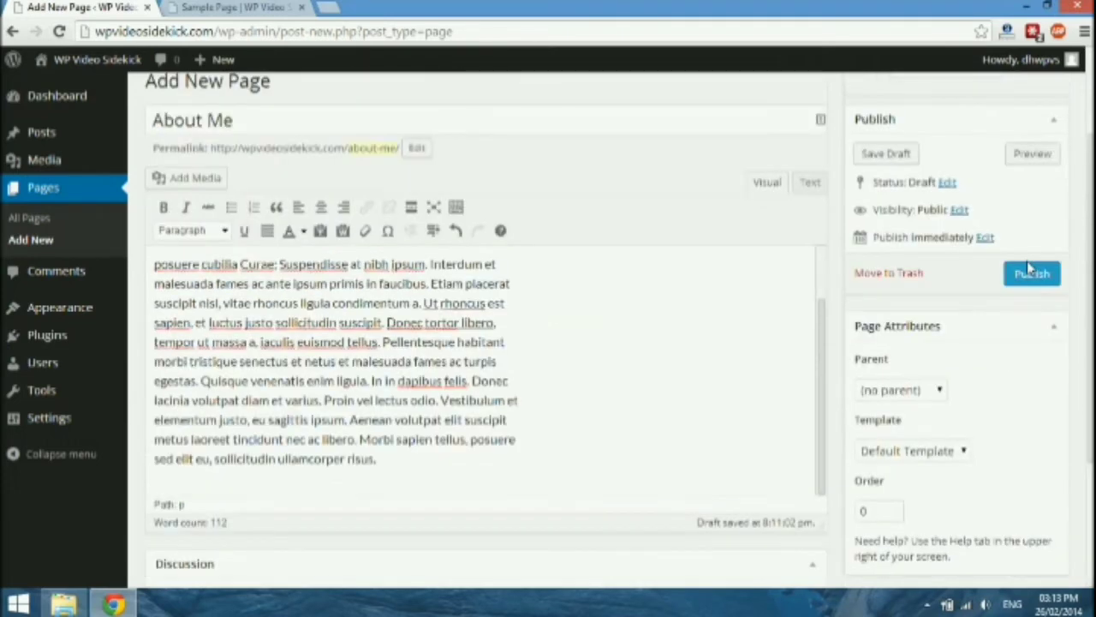
scroll(1030, 268, down, 2)
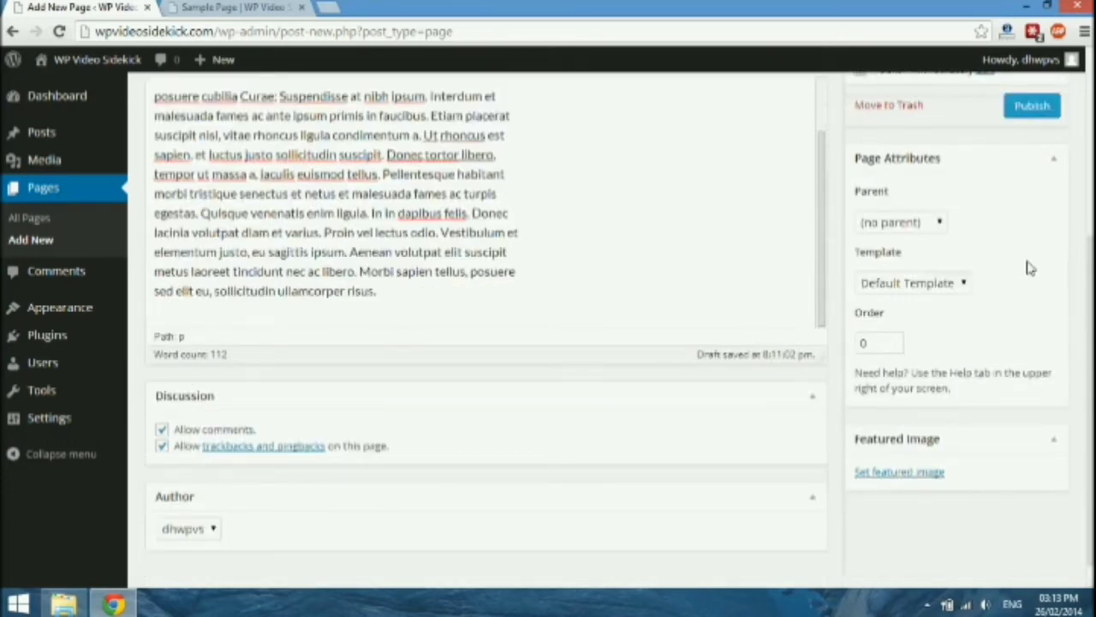
scroll(1030, 268, down, 1)
scroll(1031, 268, up, 2)
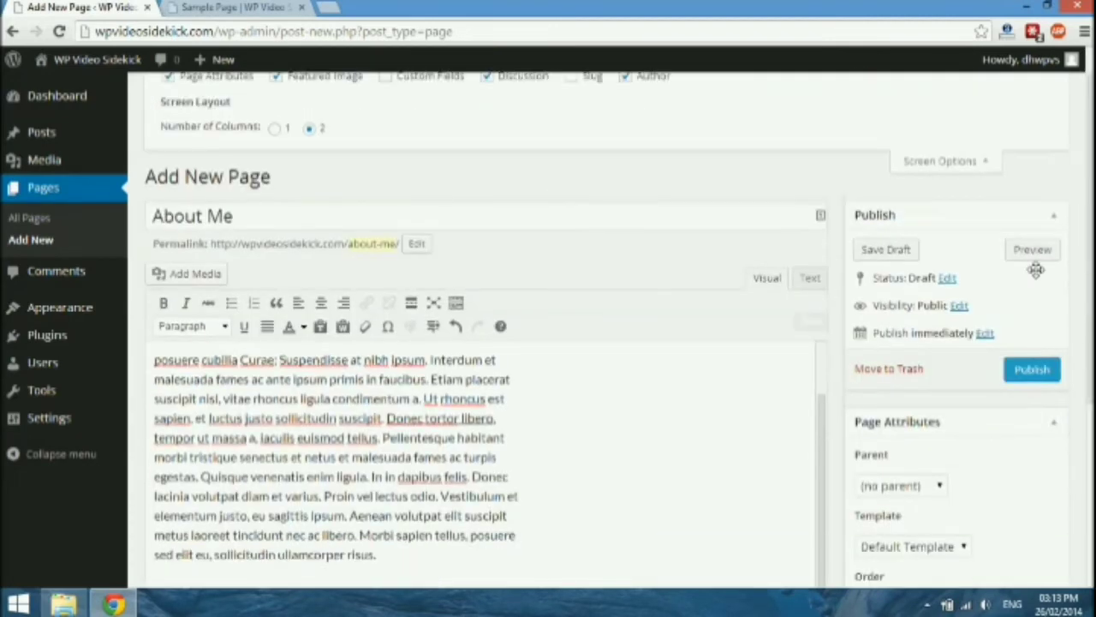
scroll(1033, 268, down, 2)
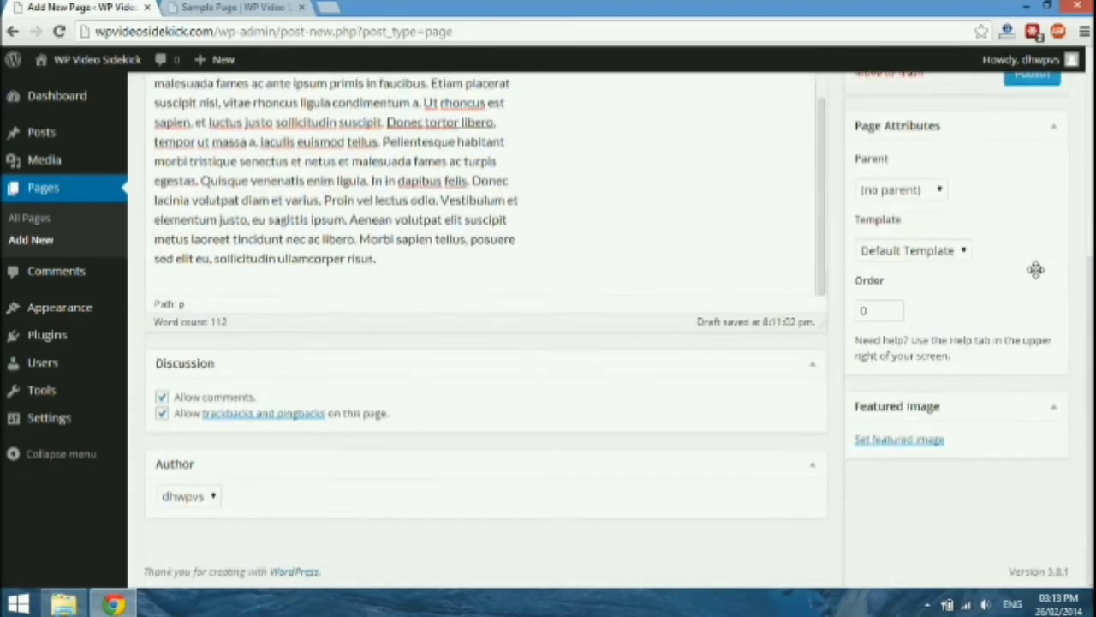
click(162, 397)
click(170, 413)
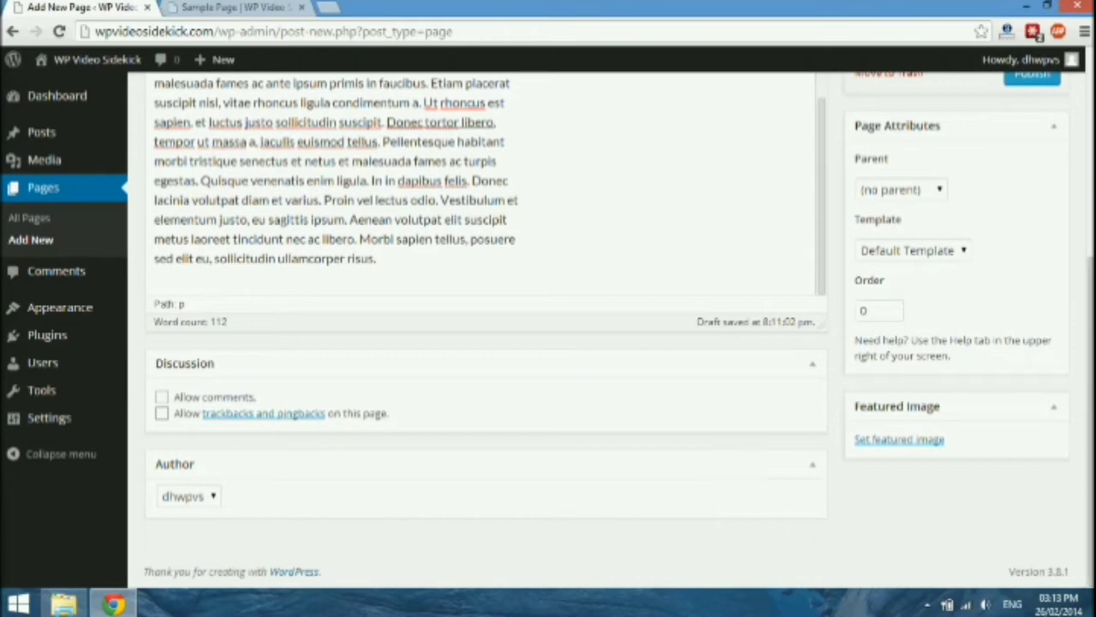
Publish the About Me page.
scroll(1075, 220, up, 4)
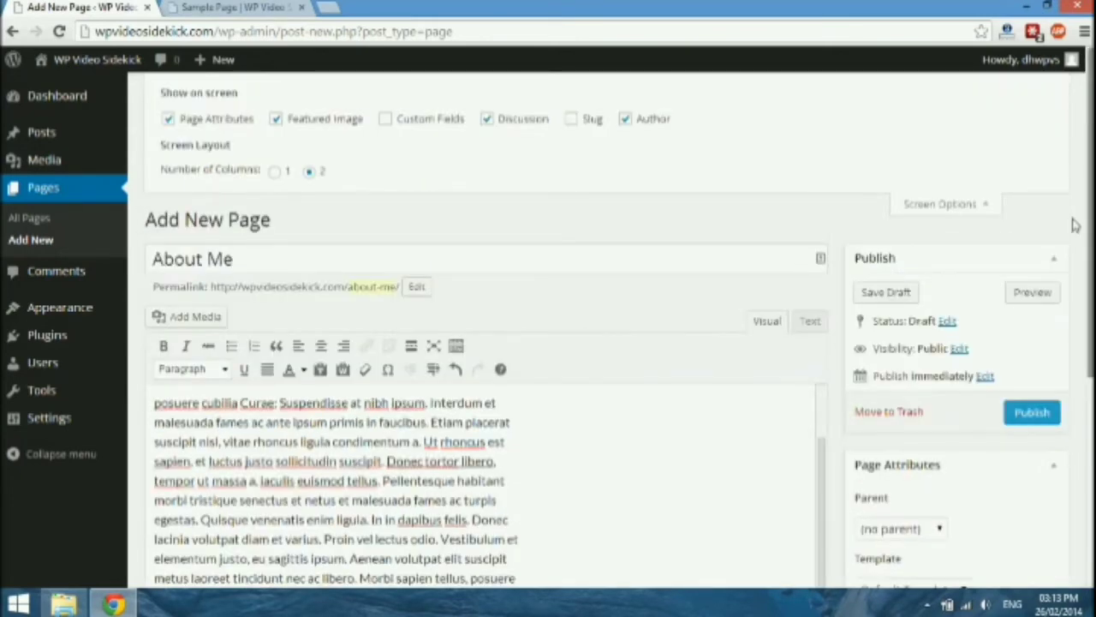
scroll(1037, 289, down, 1)
click(1028, 376)
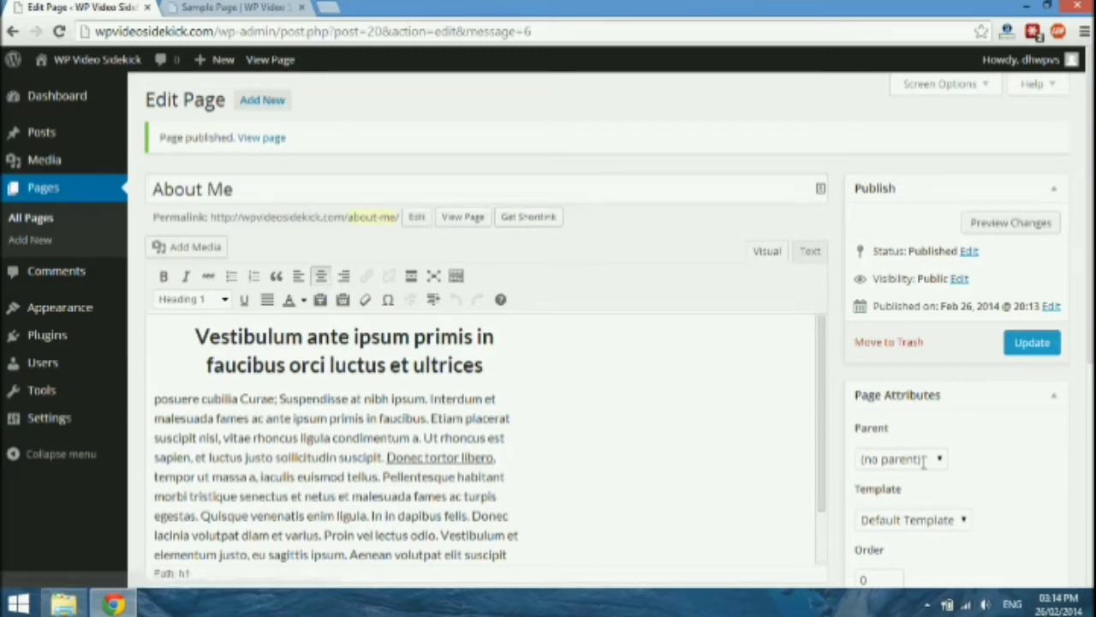
View the published About Me page in a new browser tab and check its title, body and lack of a comment form.
right_click(458, 218)
click(499, 224)
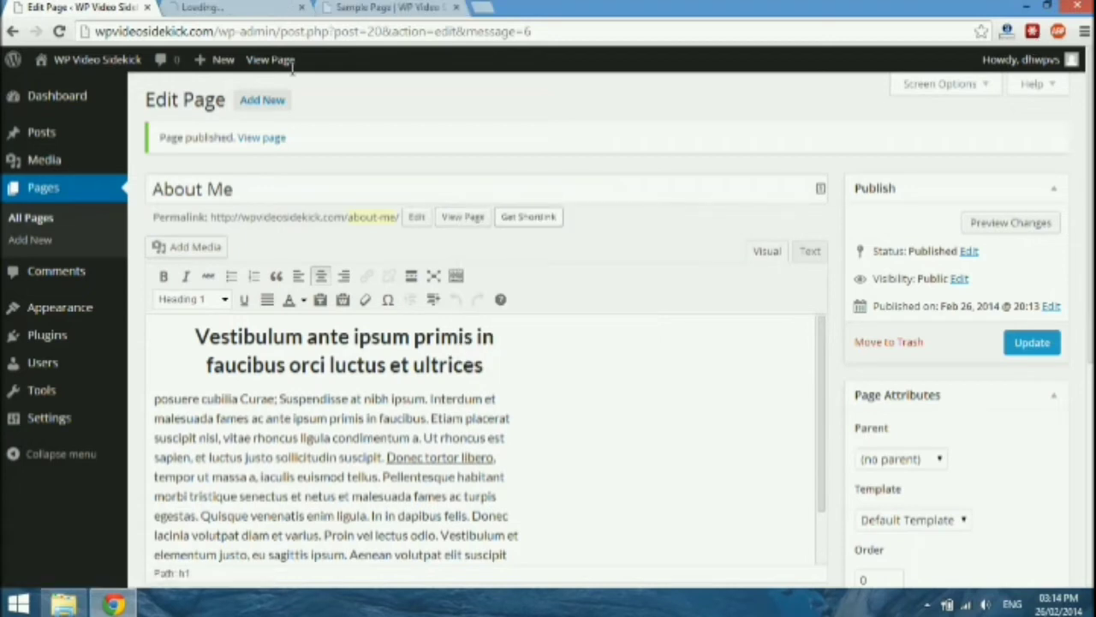
click(256, 12)
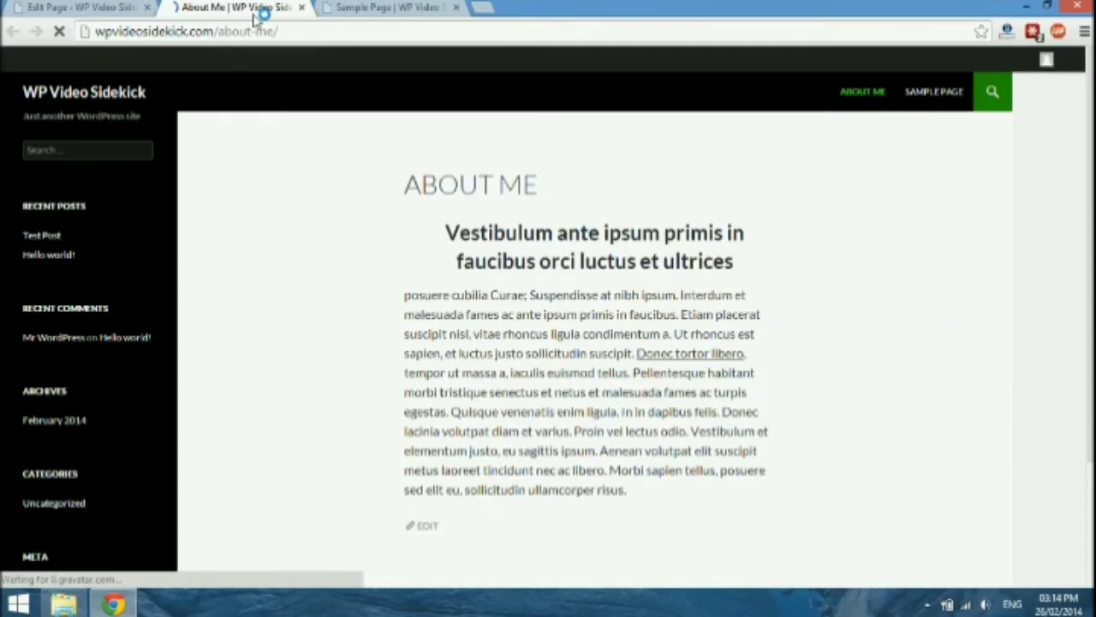
scroll(404, 287, down, 2)
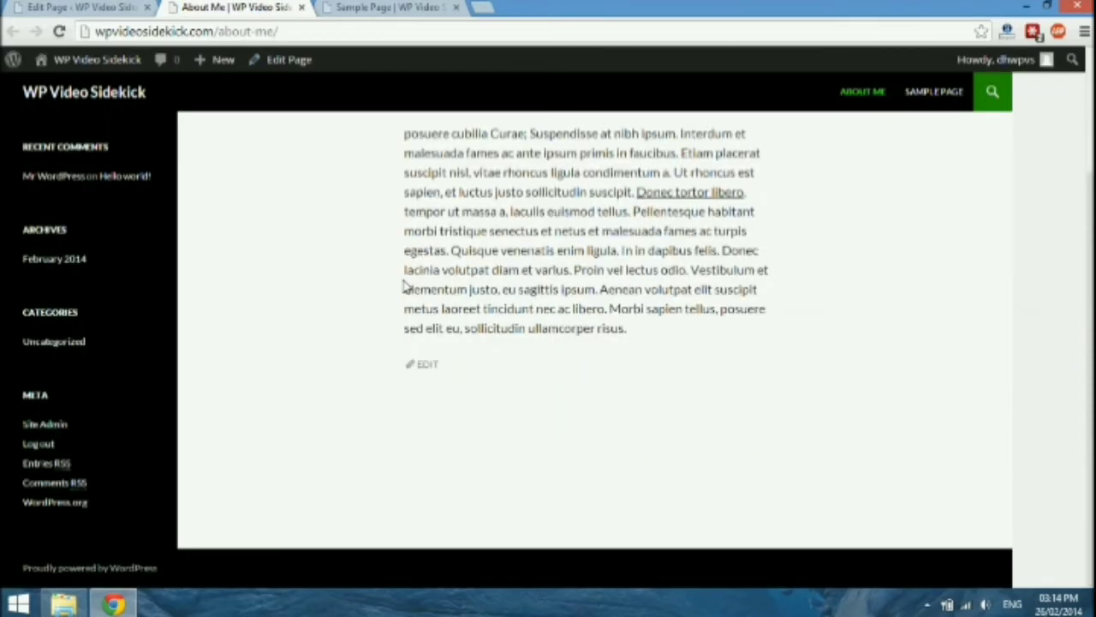
scroll(403, 288, up, 2)
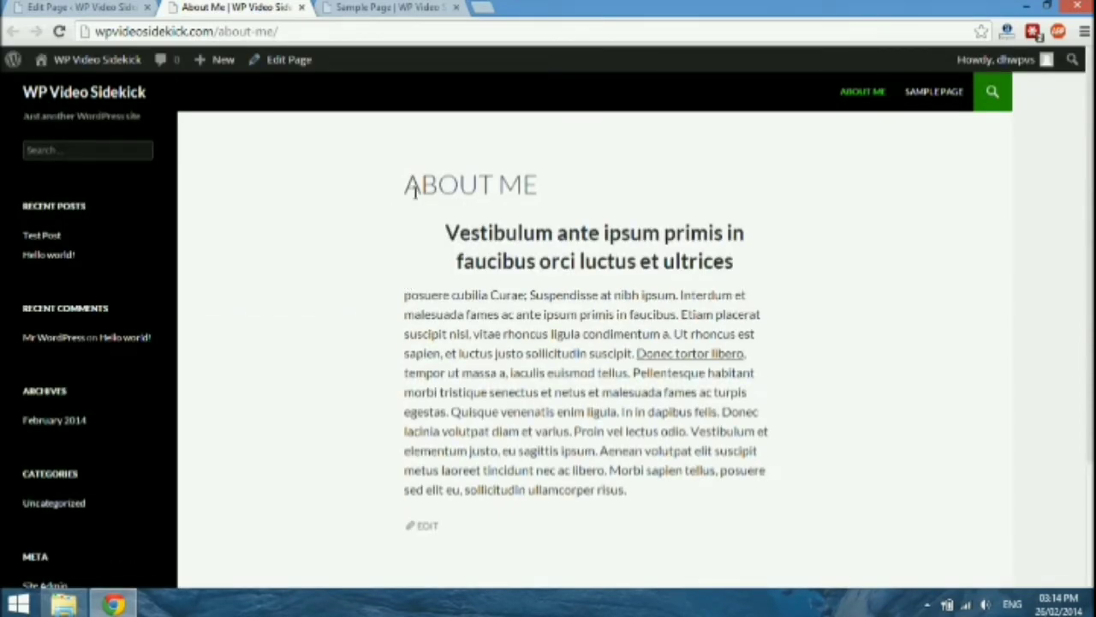
drag(414, 193, 548, 188)
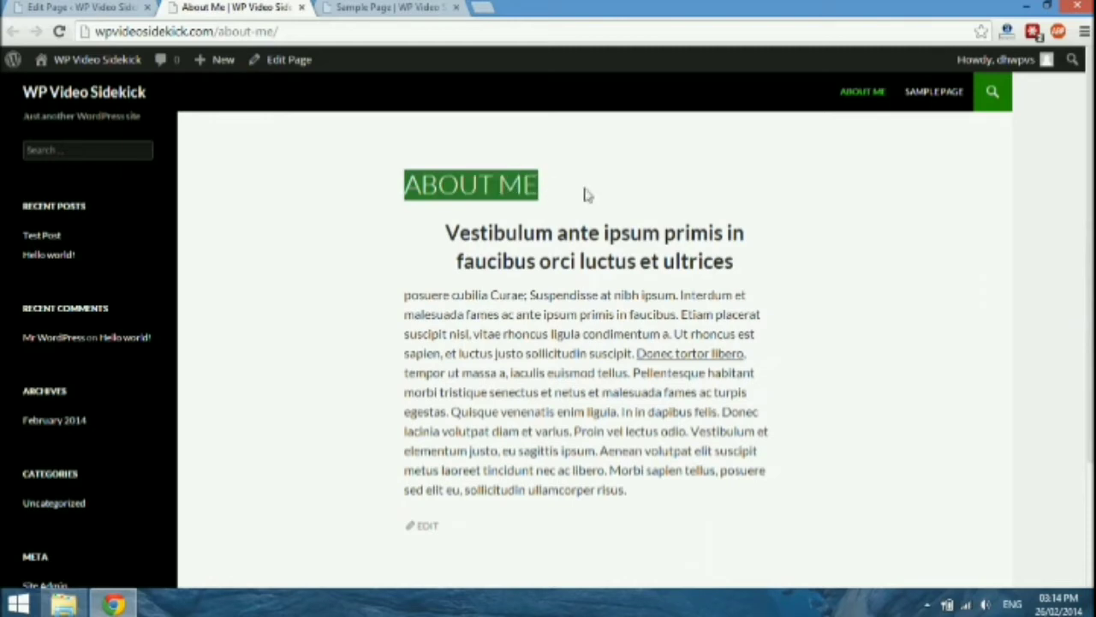
click(588, 194)
scroll(452, 283, down, 2)
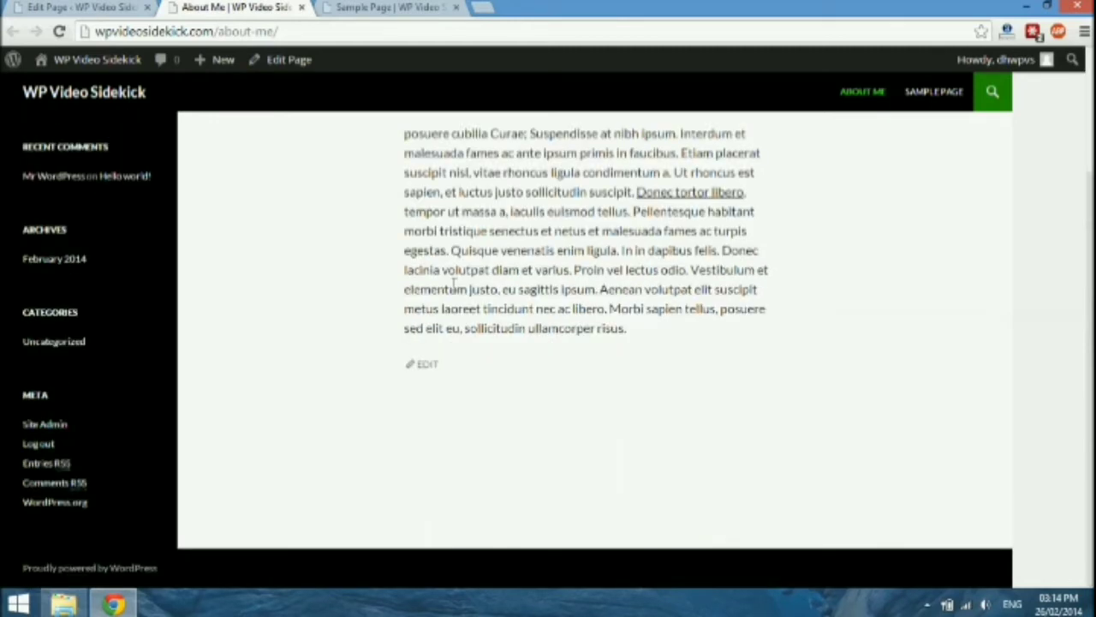
scroll(452, 282, up, 2)
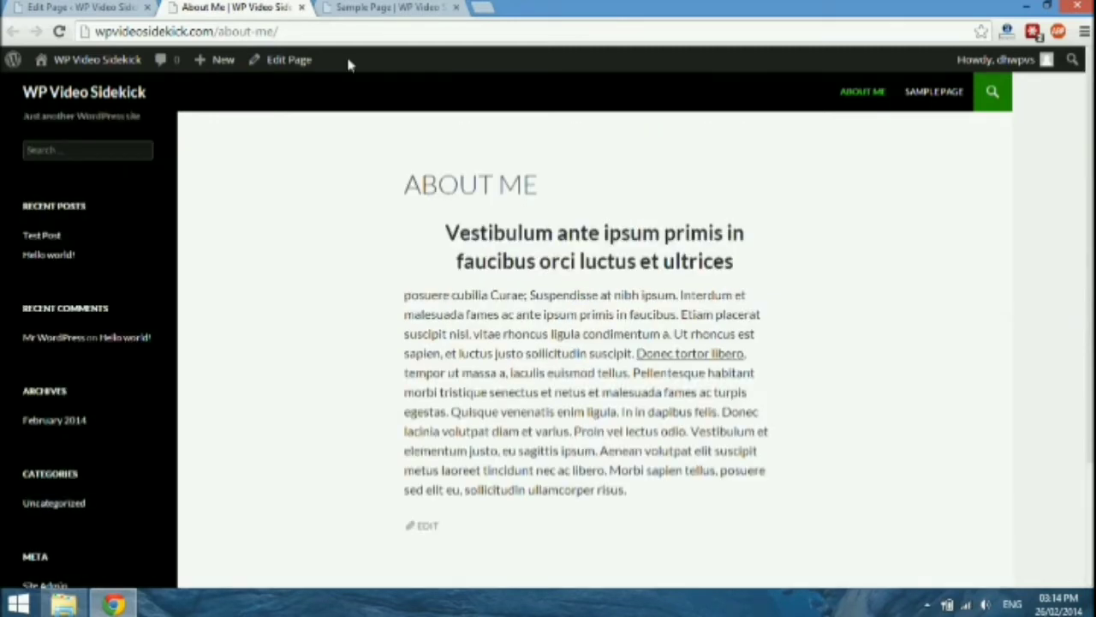
From the Sample Page tab, open the WordPress Dashboard and return to the site's front page.
click(361, 7)
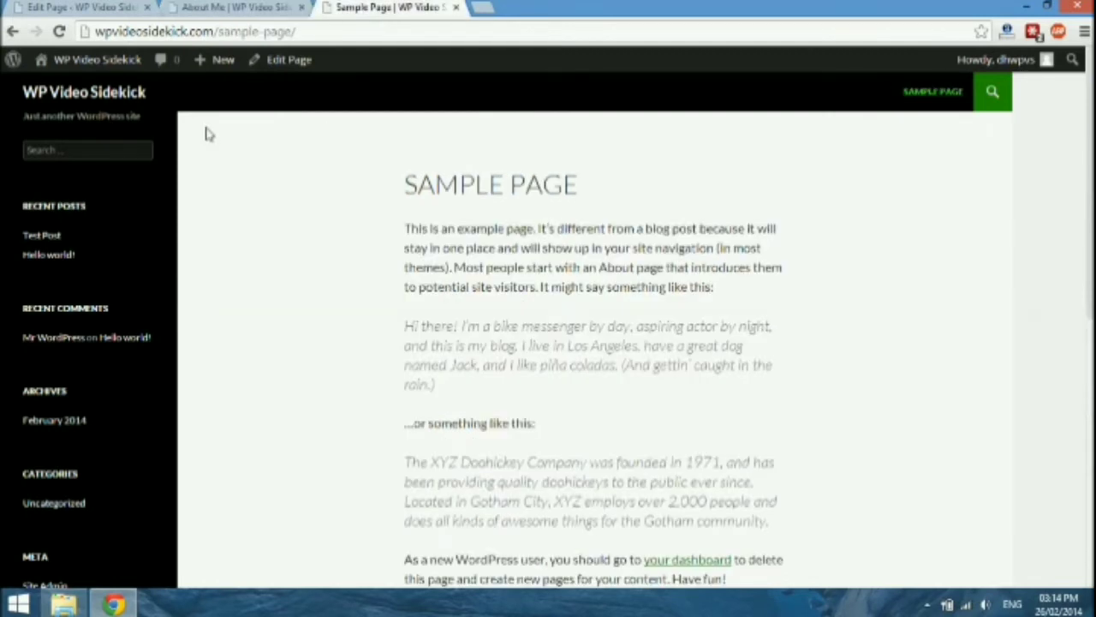
click(117, 67)
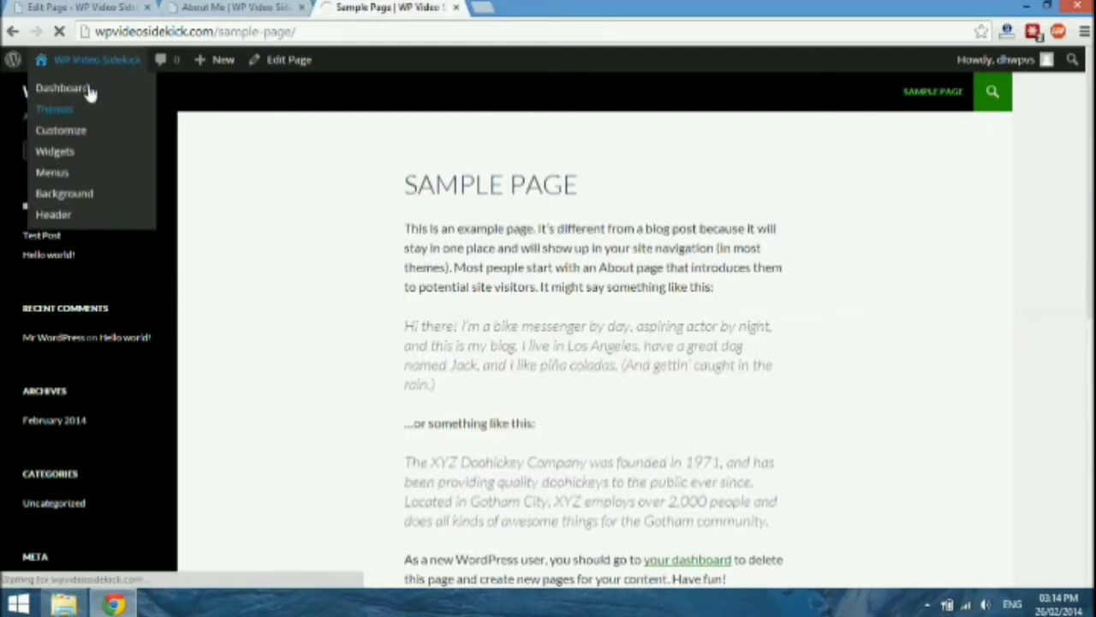
click(62, 89)
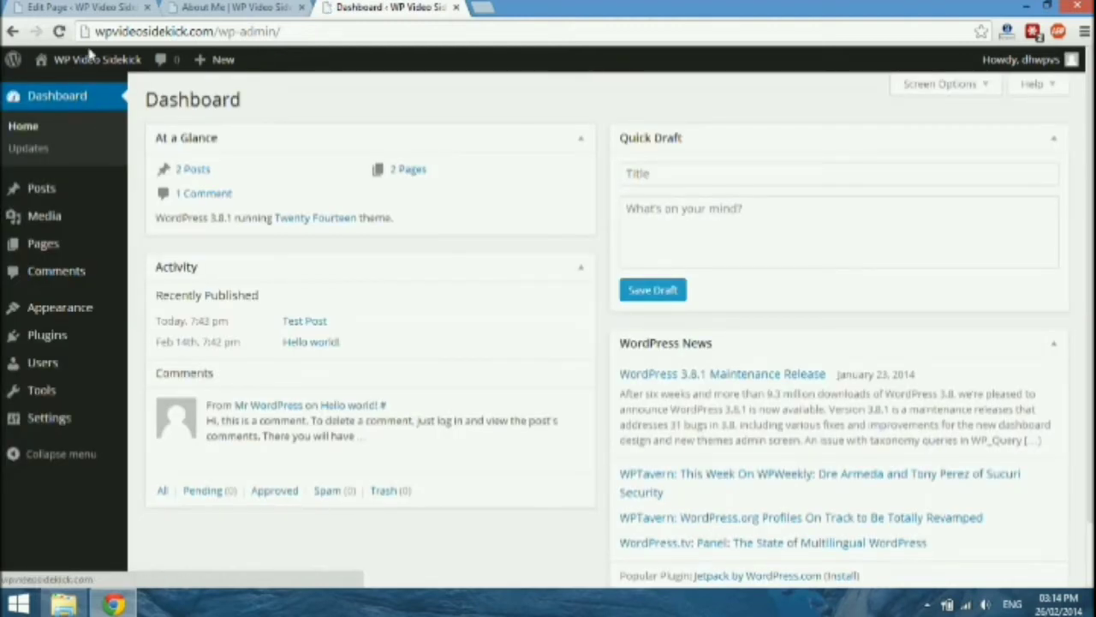
mouse_move(91, 65)
click(68, 91)
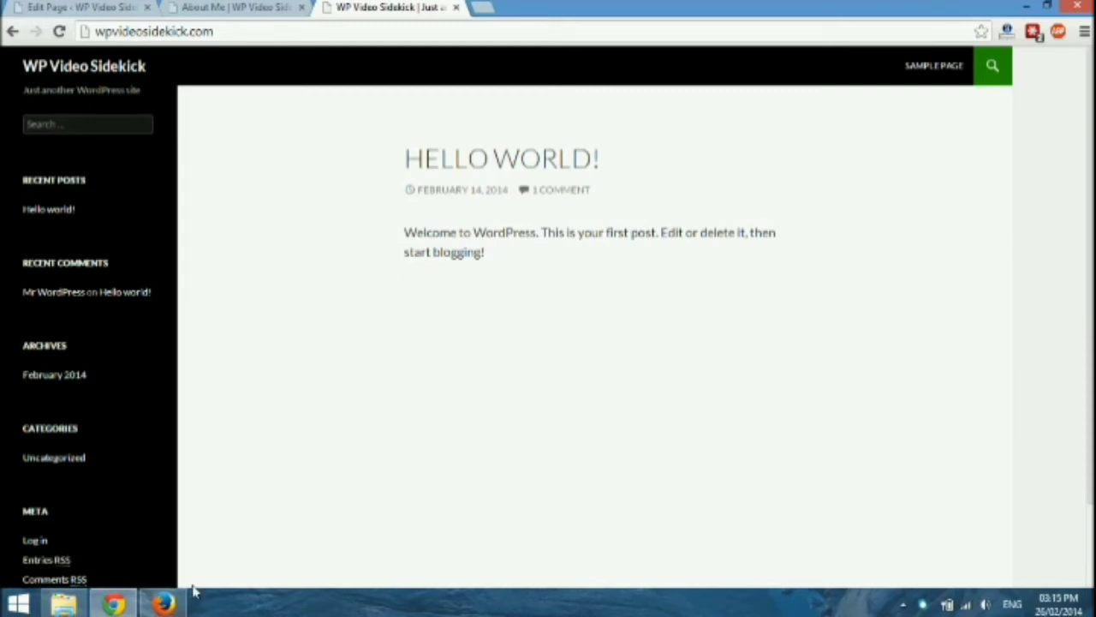
Switch to Firefox, load wpvideosidekick.com, refresh it and show the site's front page.
click(162, 602)
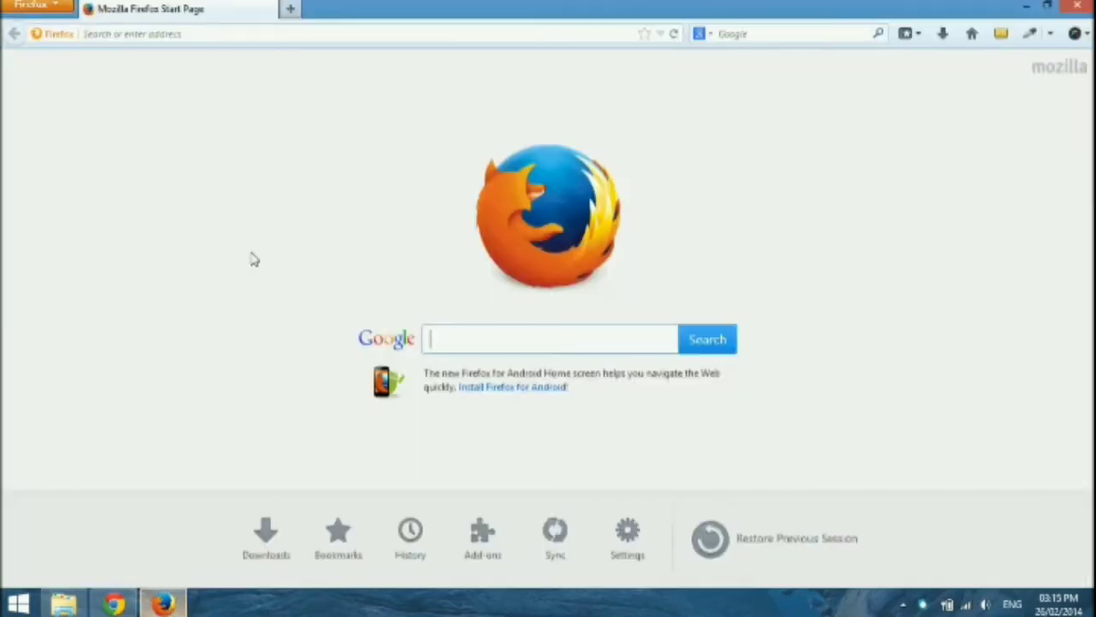
click(330, 43)
text(wpvideosidekick.com/)
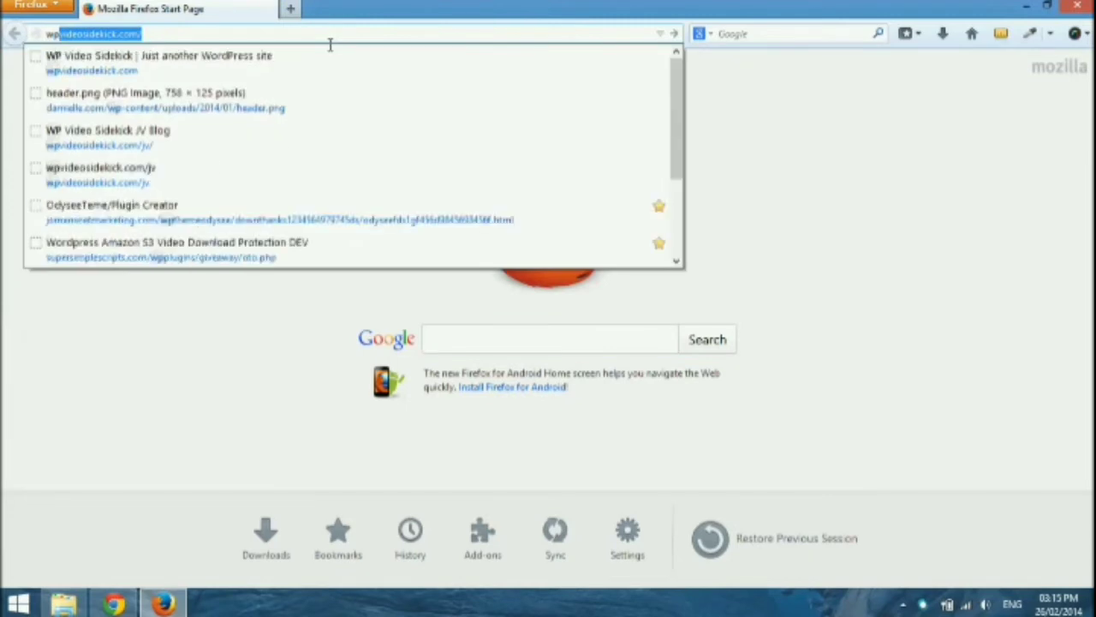
key(Return)
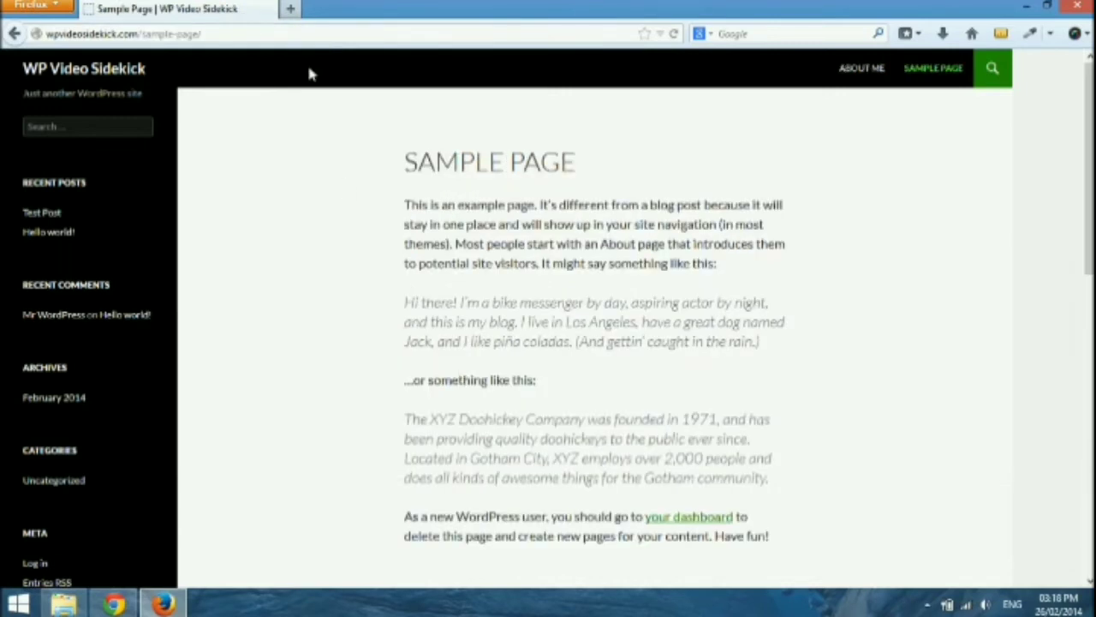
click(673, 34)
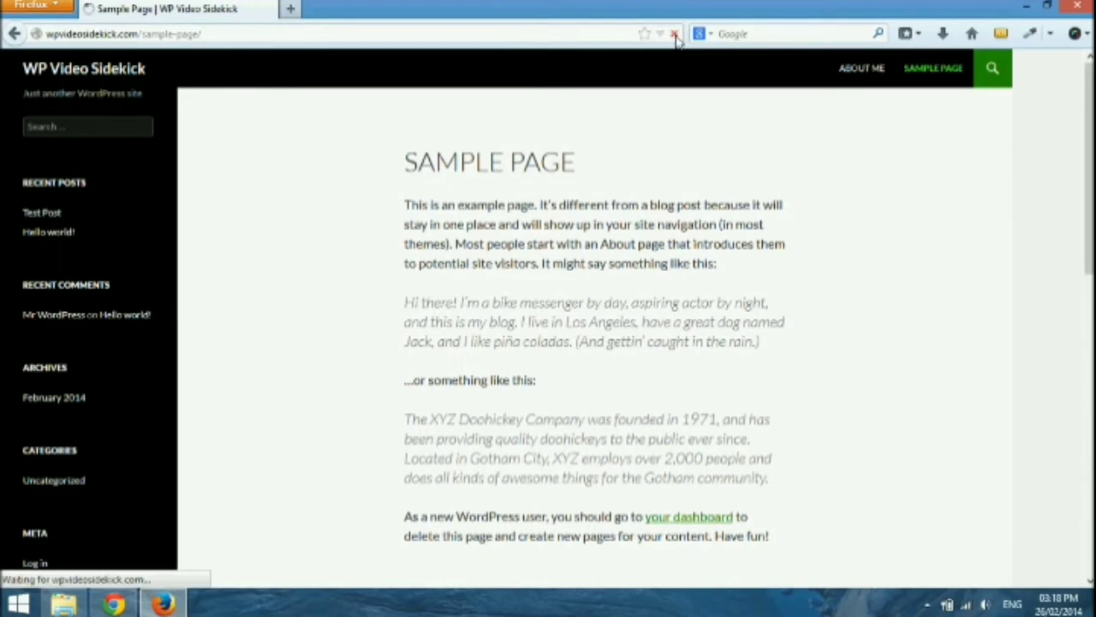
click(89, 77)
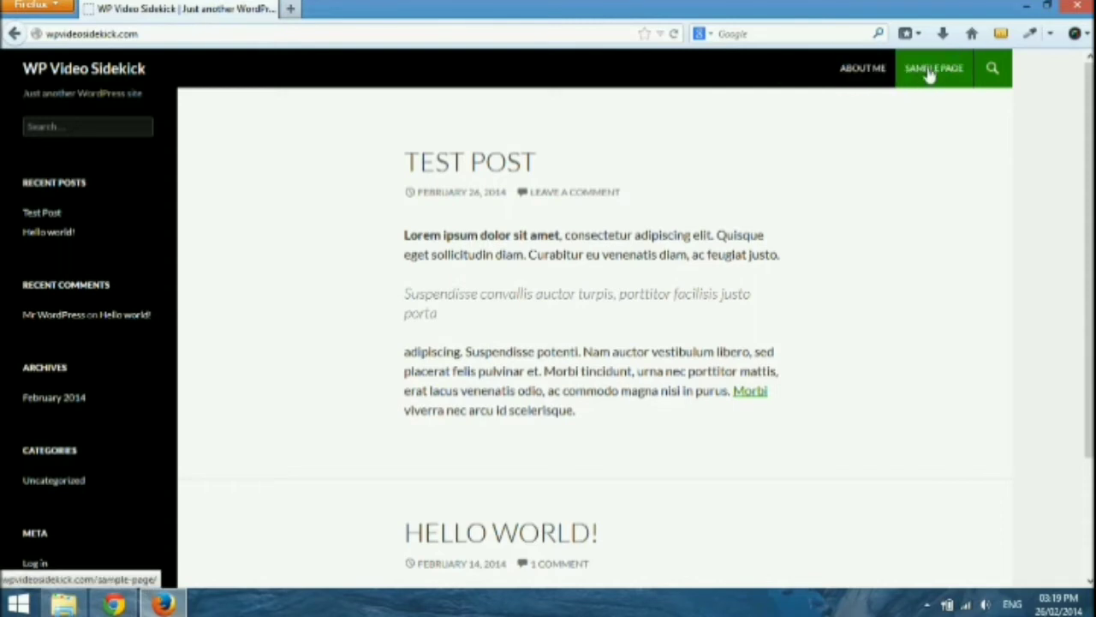
Open the About Me page from the site's navigation and look it over.
click(880, 76)
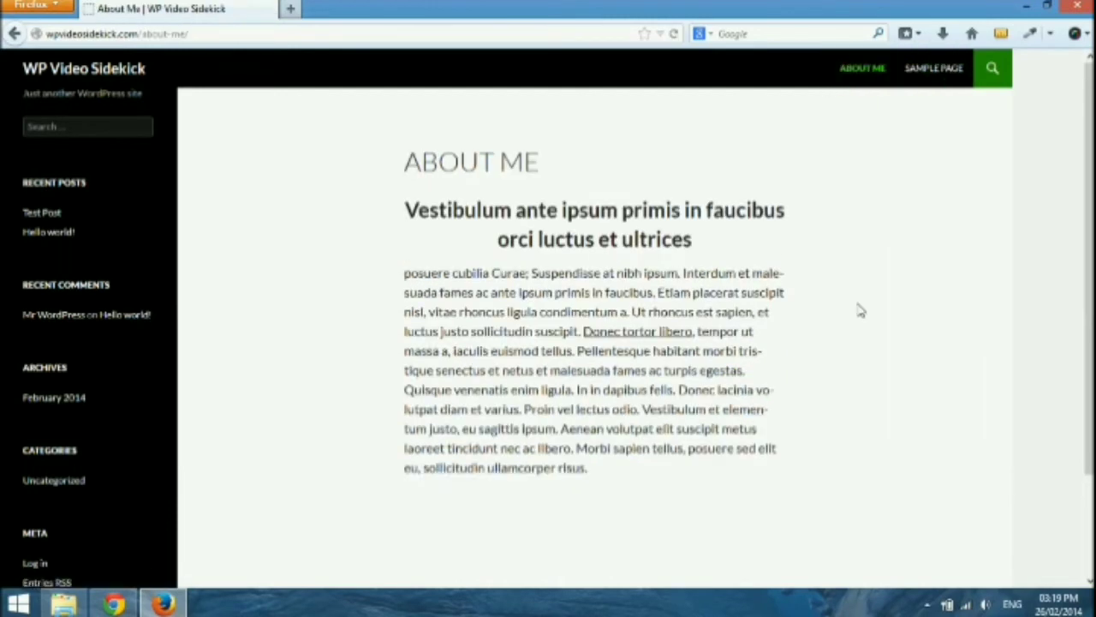
scroll(856, 325, down, 2)
scroll(857, 326, up, 2)
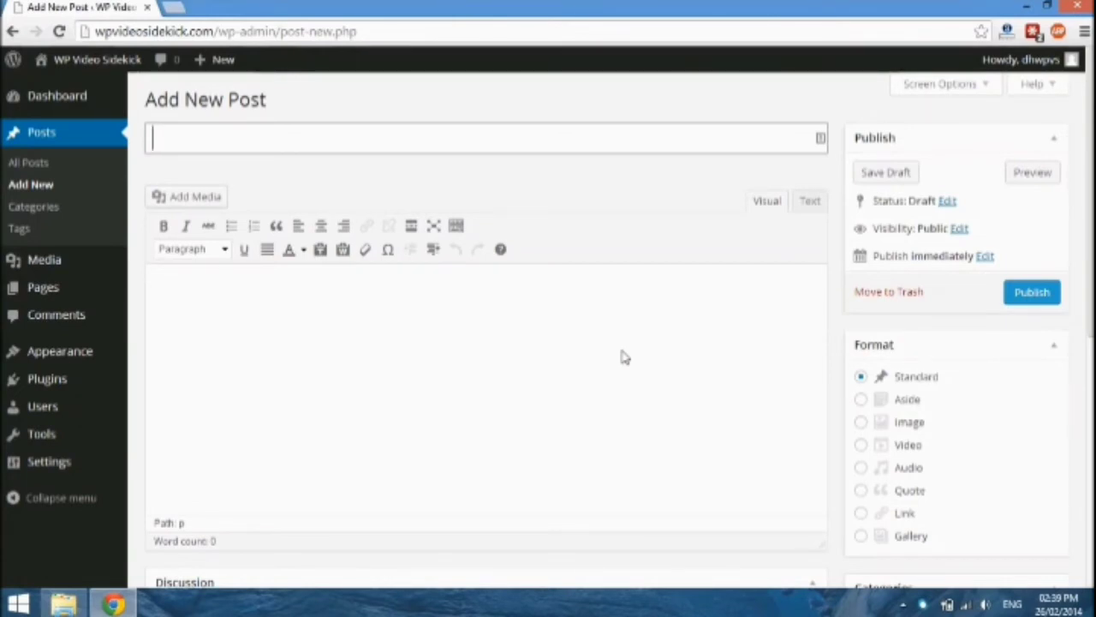
Title the new post "Test Post" and fill its body with the "Lorem ipsum dolor sit amet" paragraph ending in "Morbi viverra nec arcu id scelerisque.".
text(Test Post)
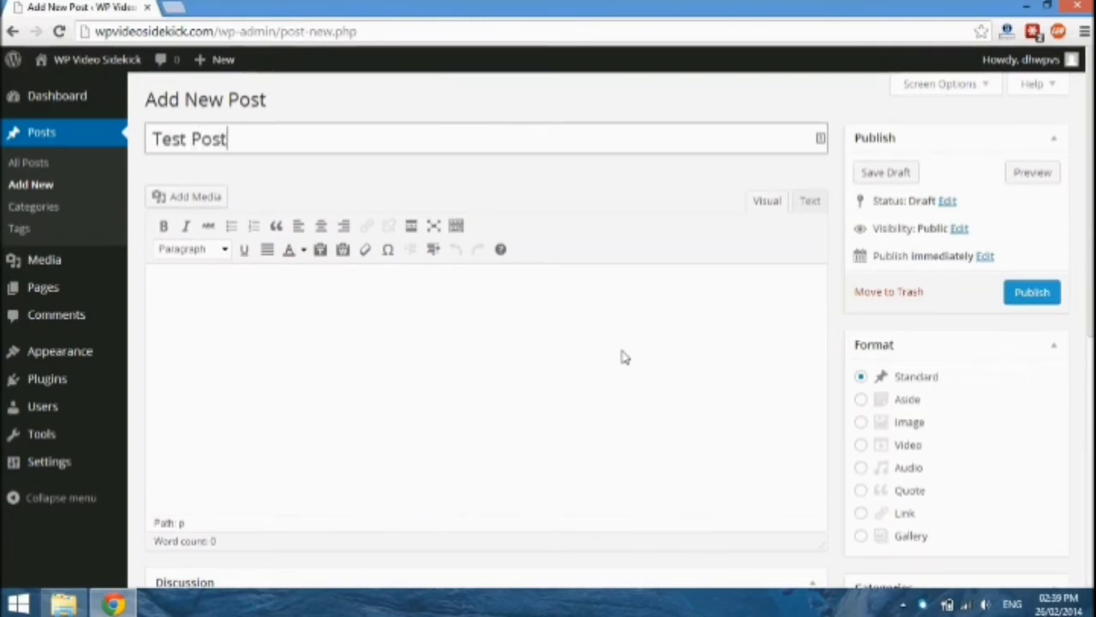
click(306, 335)
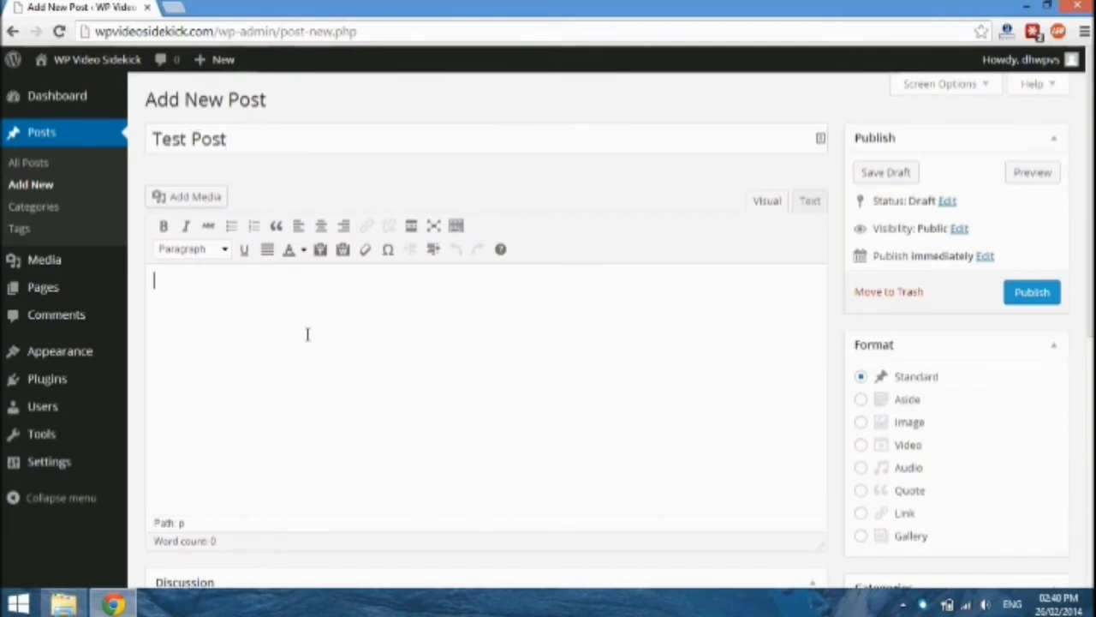
text(Lorem ipsum dolor sit amet, consectetur adipiscing elit. Quisque eget sollicitudin diam. Curabitur eu venenatis diam, ac feugiat justo. Suspendisse convallis auctor turpis, porttitor facilisis justo porta adipiscing. Suspendisse potenti. Nam auctor vestibulum libero, sed placerat felis pulvinar et. Morbi tincidunt, urna nec porttitor mattis, erat lacus venenatis odio, ac commodo magna nisi in purus. Morbi viverra nec arcu id scelerisque.)
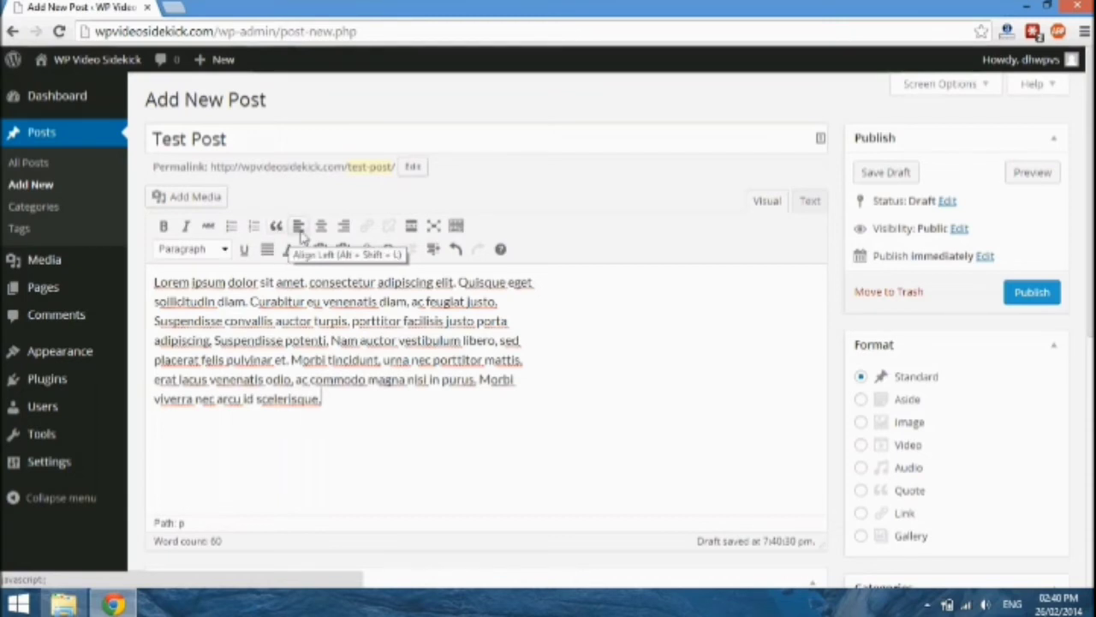
click(456, 227)
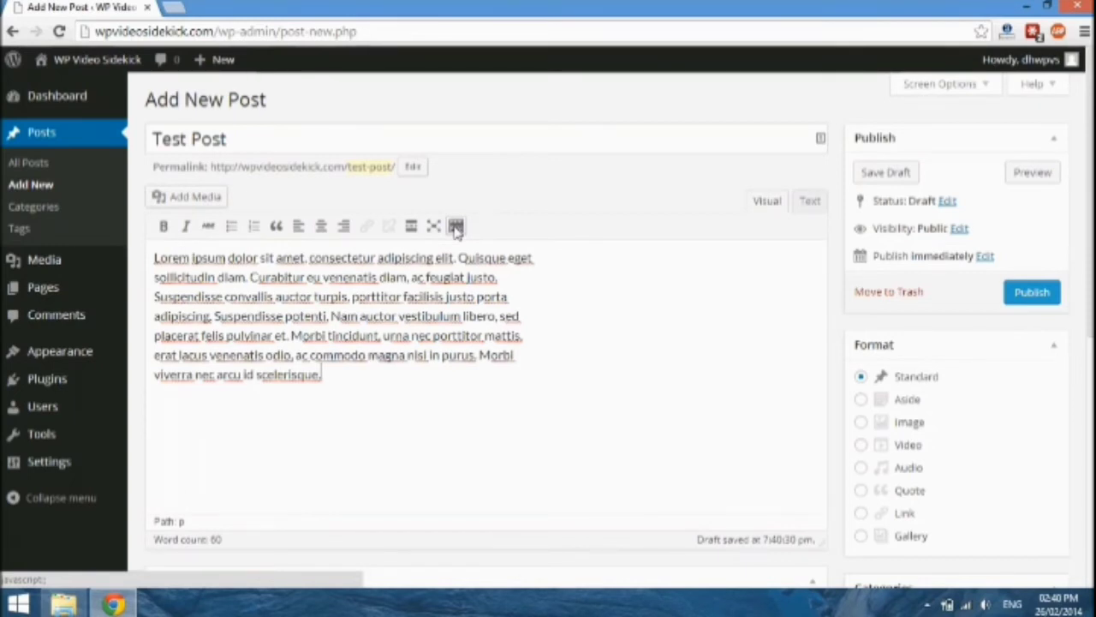
click(455, 227)
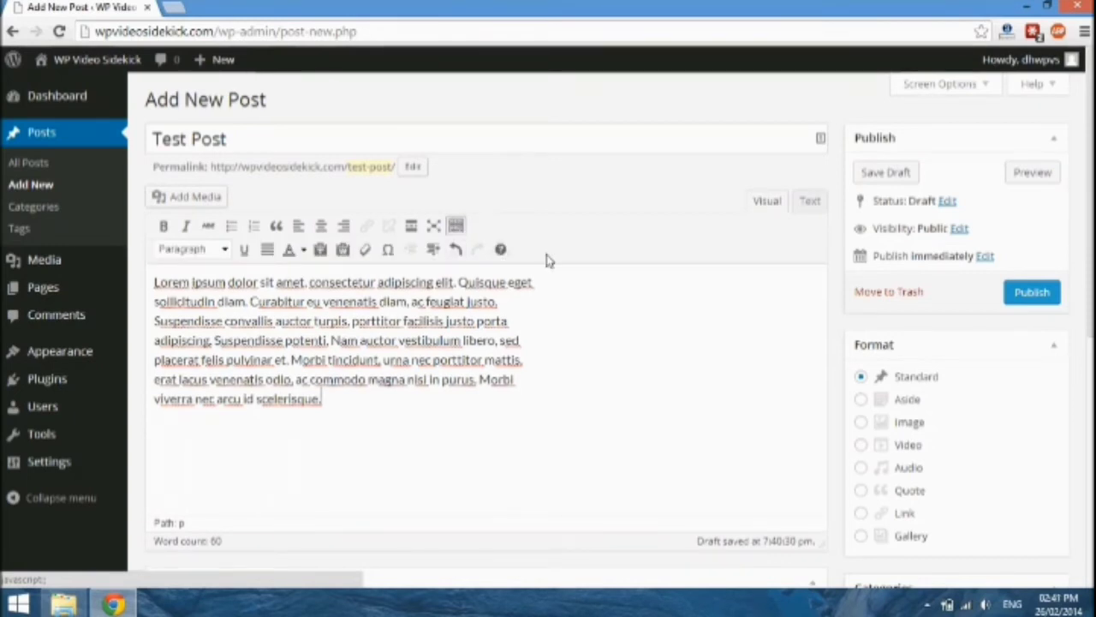
click(225, 250)
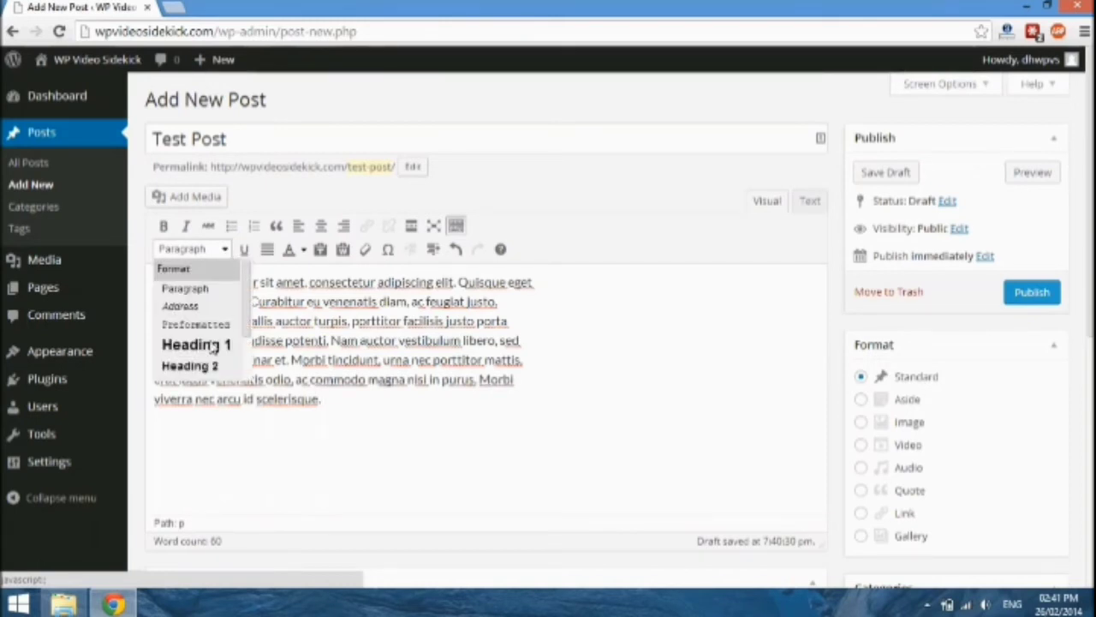
click(339, 321)
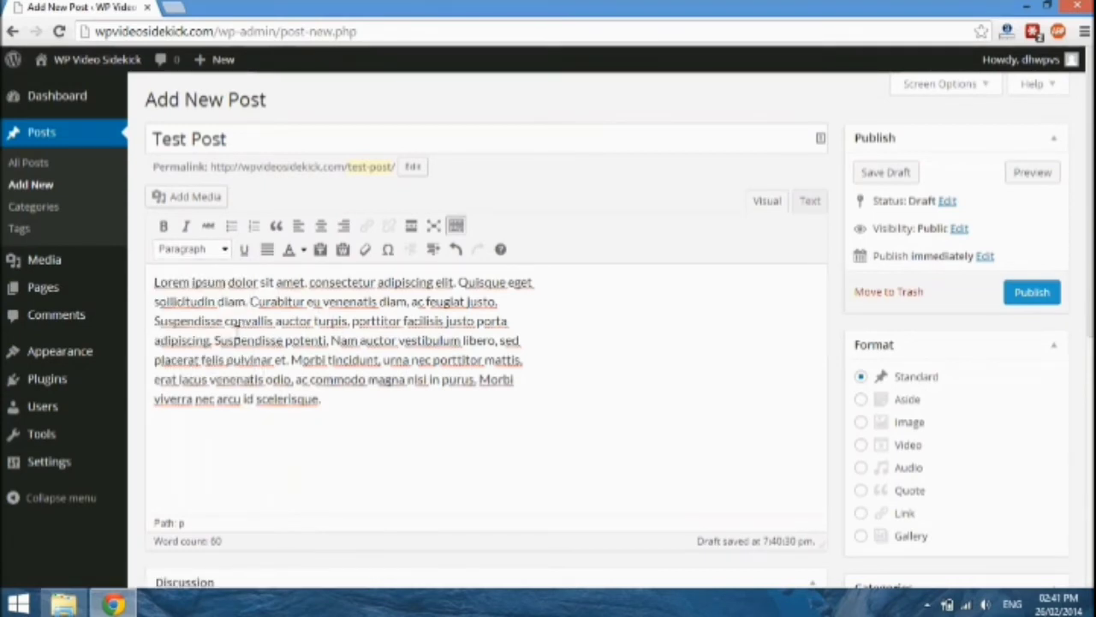
Make "Lorem ipsum dolor sit amet" bold and split the text into a new paragraph before "Suspendisse convallis".
drag(155, 283, 312, 297)
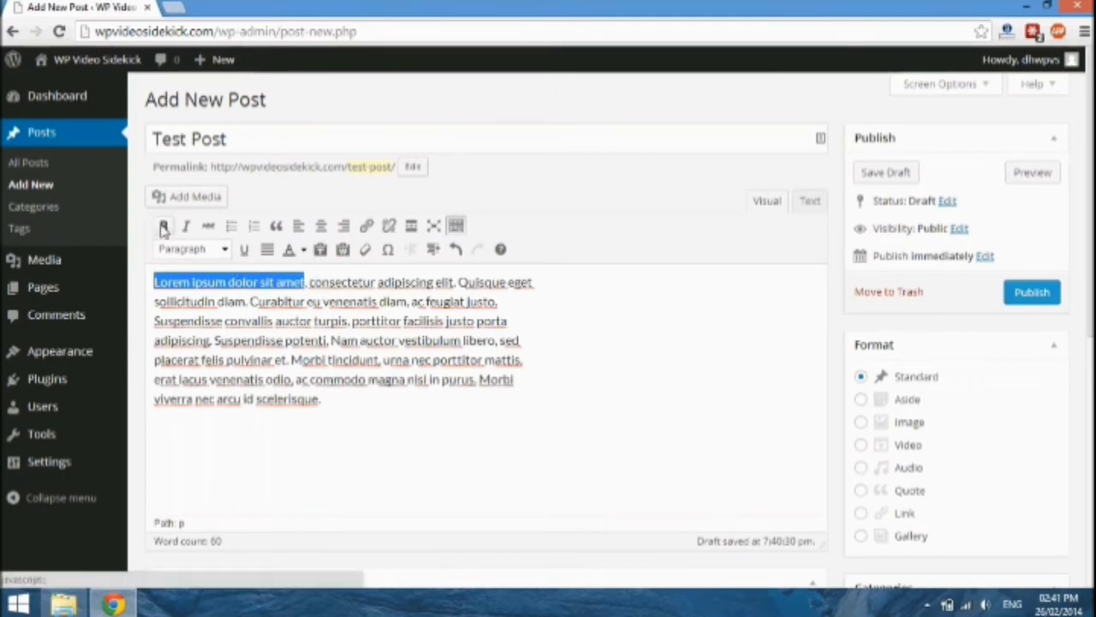
key(ctrl+b)
click(352, 320)
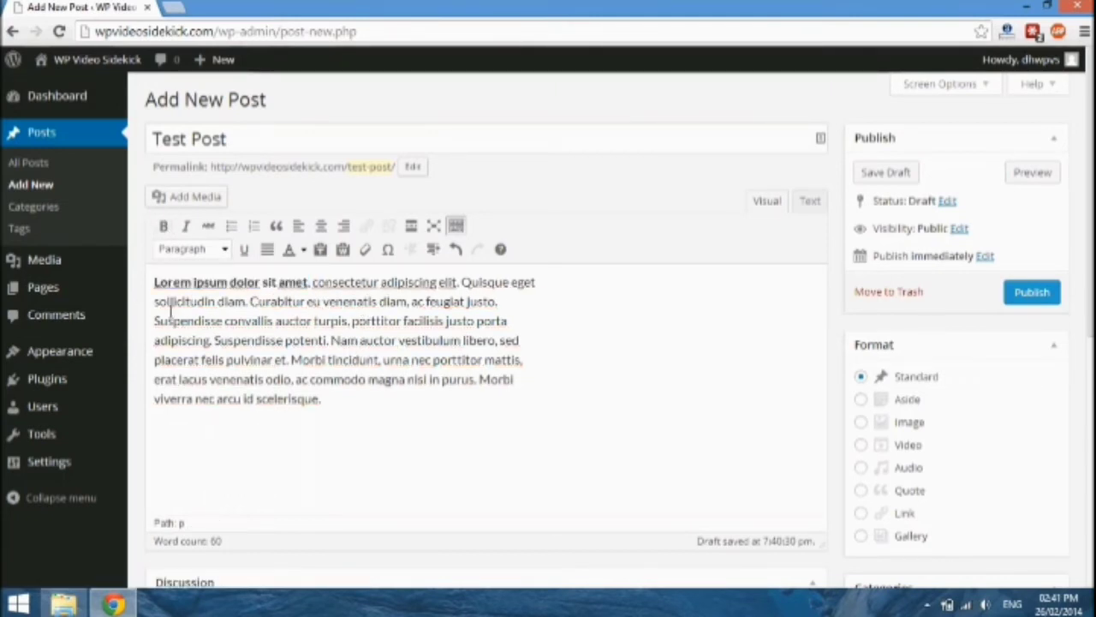
key(Return)
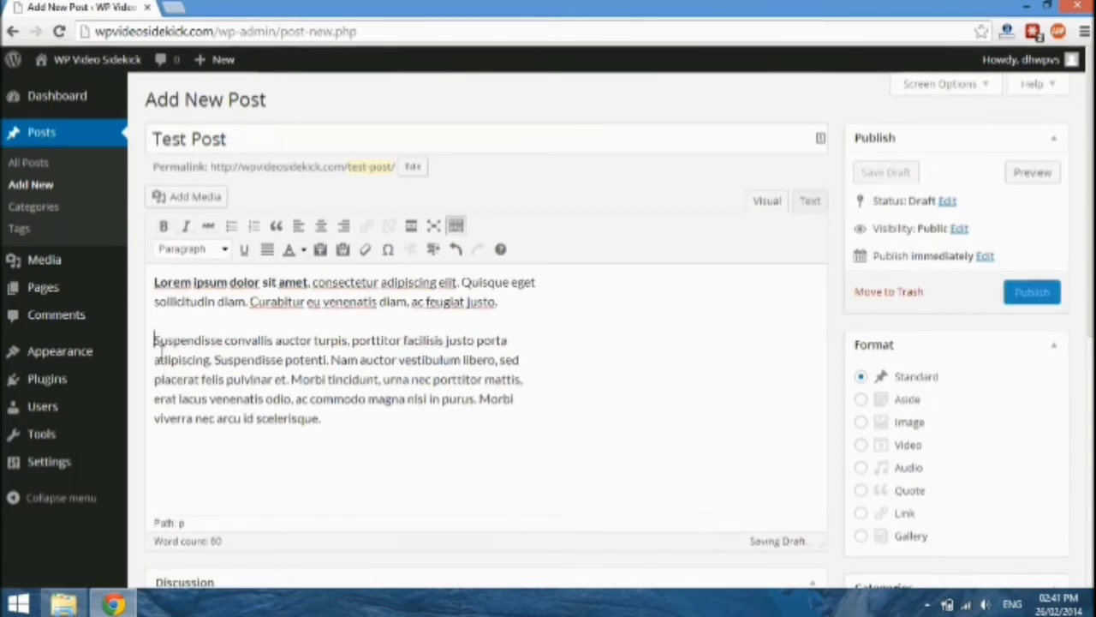
Try to format the word "Suspendisse" at the start of the second paragraph as a blockquote, and undo it.
drag(155, 340, 225, 347)
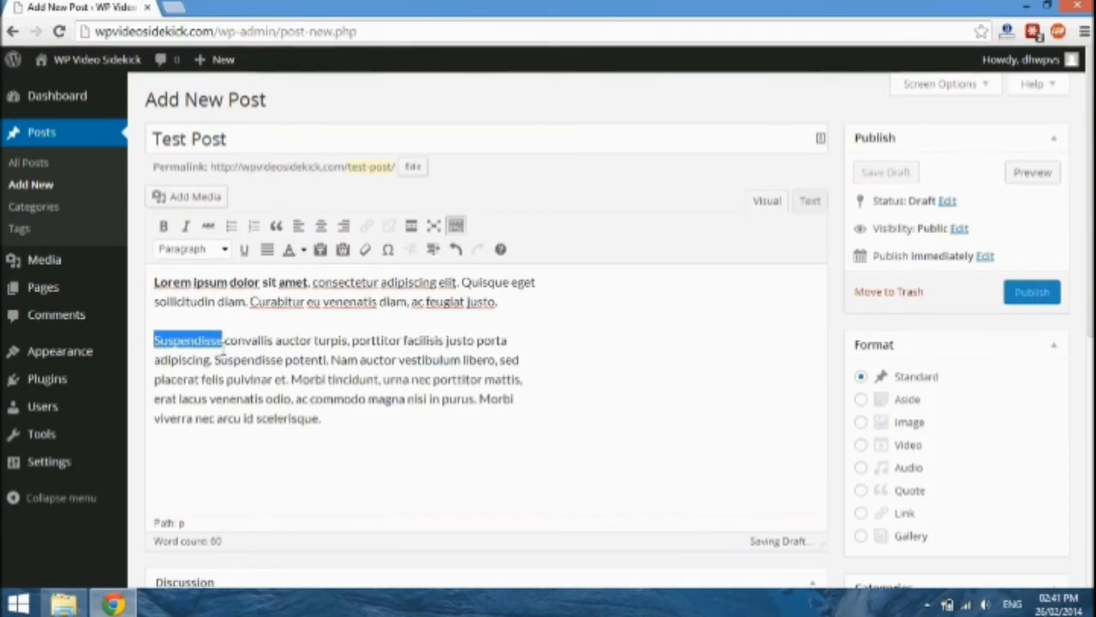
click(275, 226)
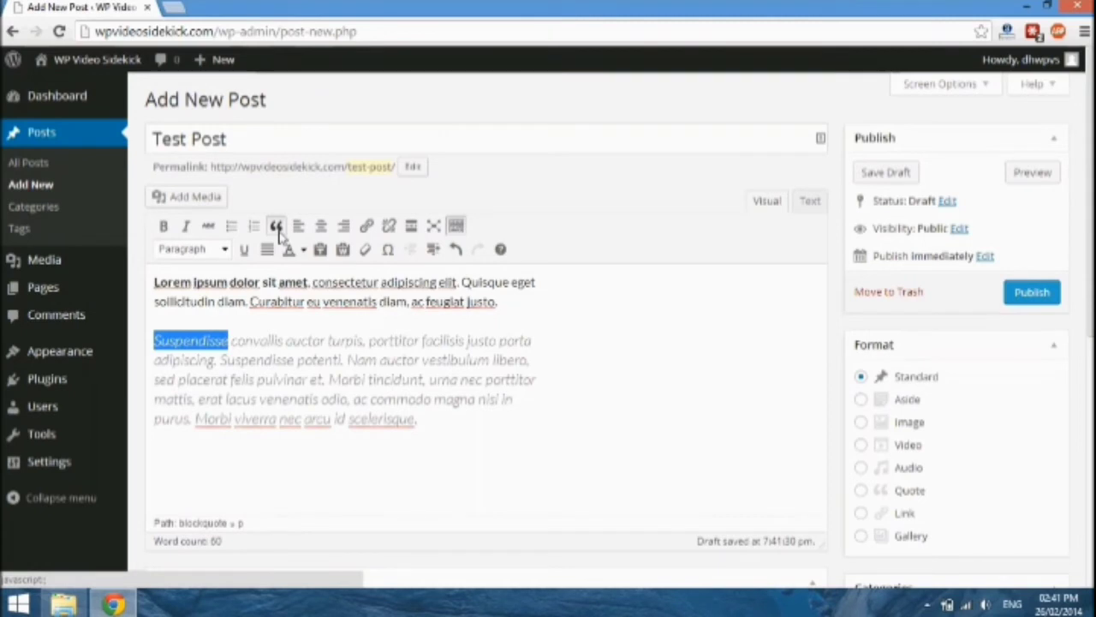
key(ctrl+z)
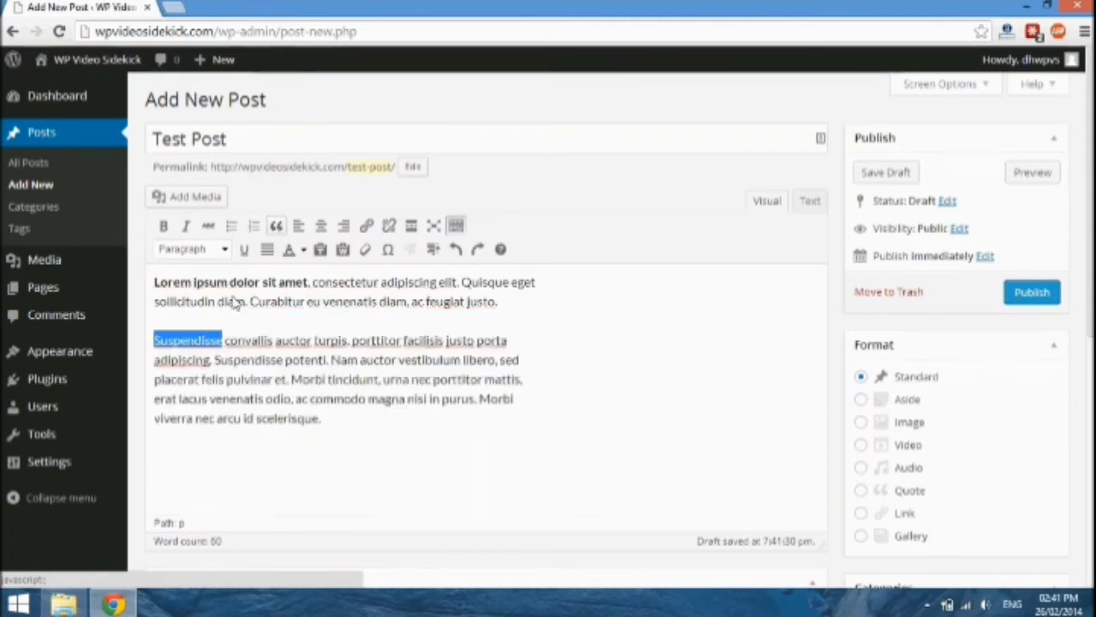
click(230, 347)
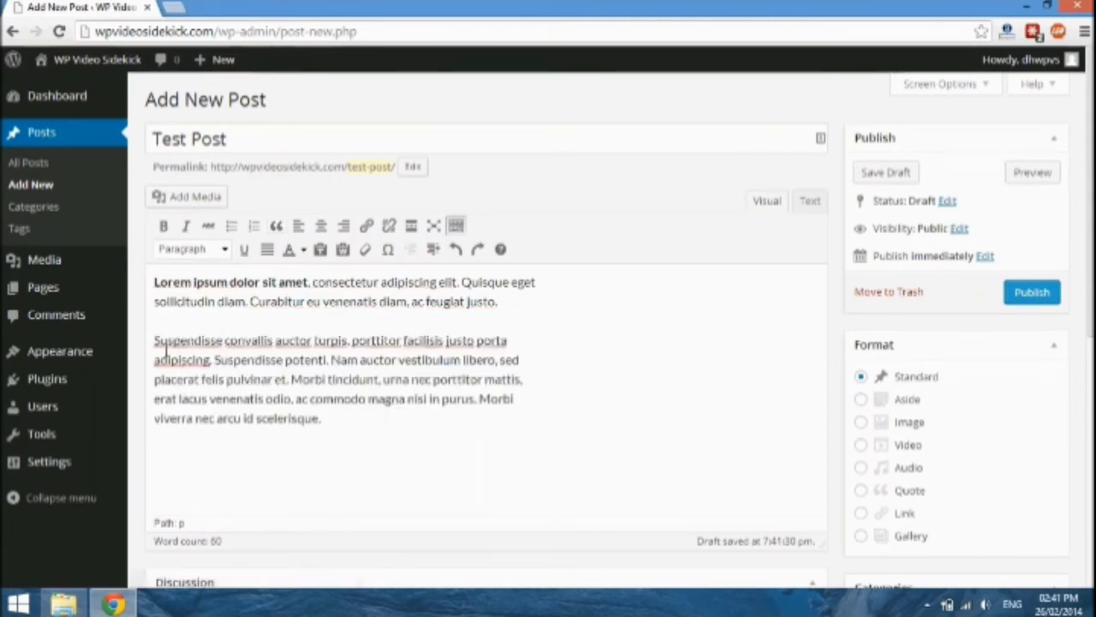
Separate the line "Suspendisse convallis auctor turpis, porttitor facilisis justo porta" into its own paragraph and format it as a blockquote.
drag(154, 343, 515, 340)
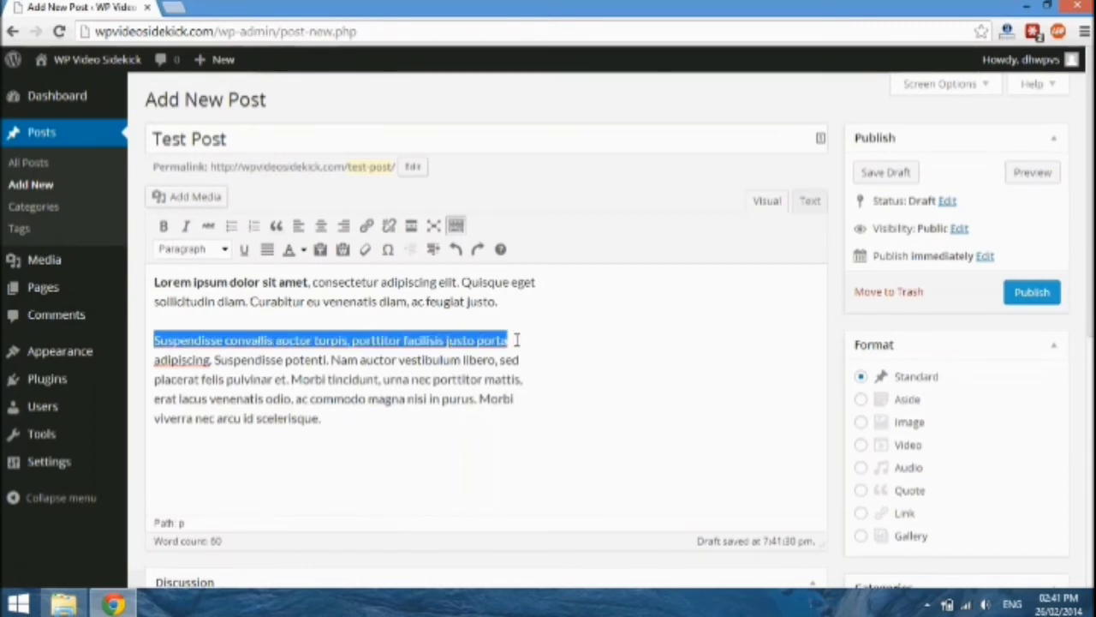
click(518, 342)
key(Return)
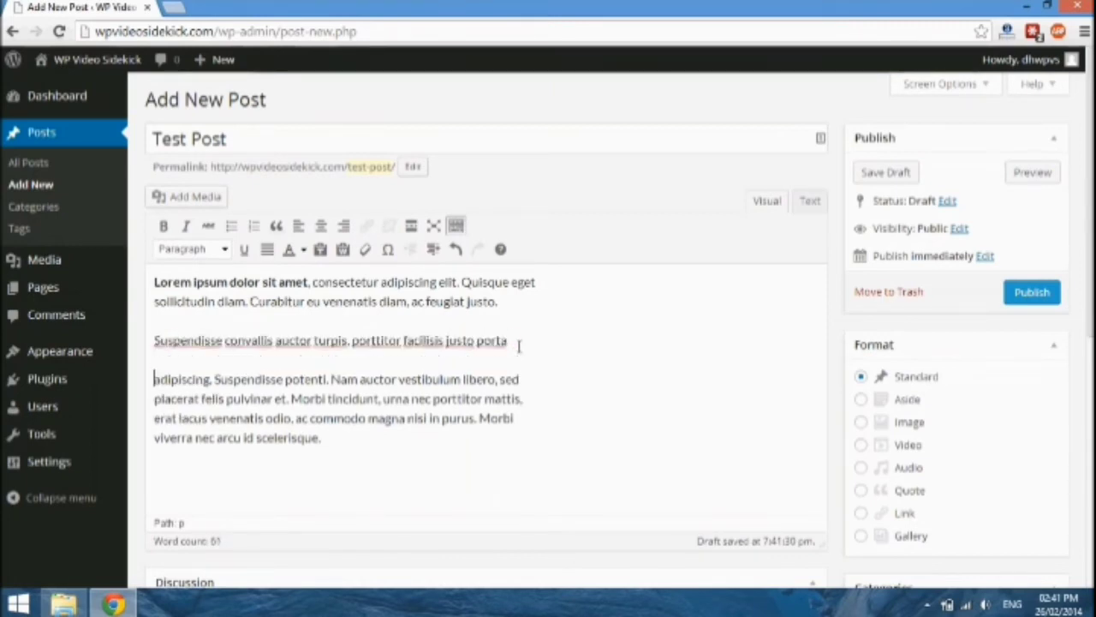
drag(512, 341, 152, 354)
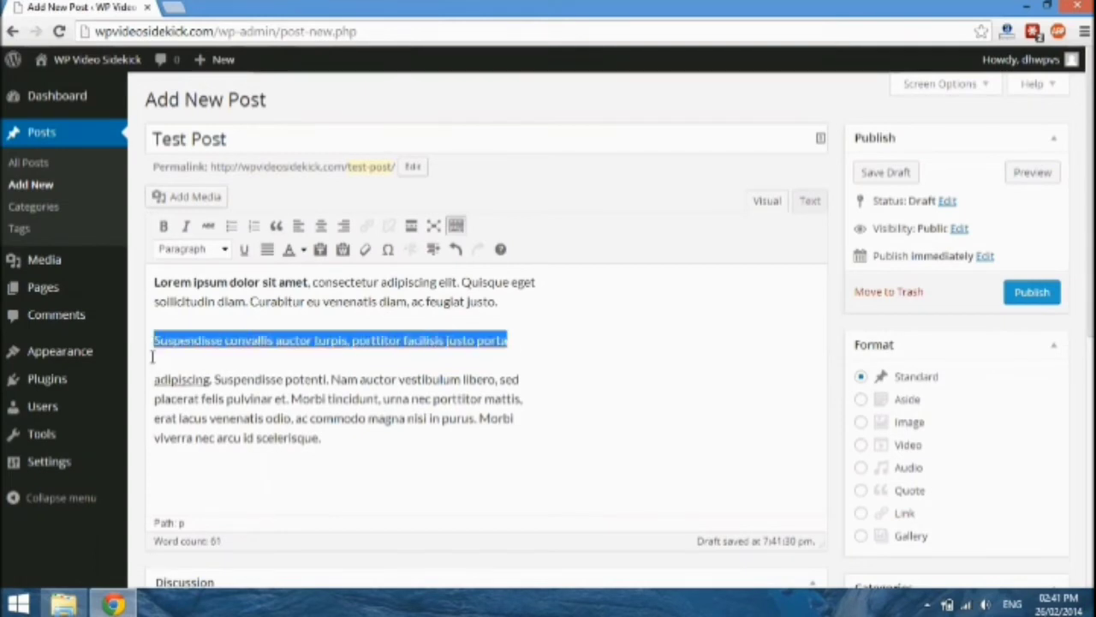
click(276, 226)
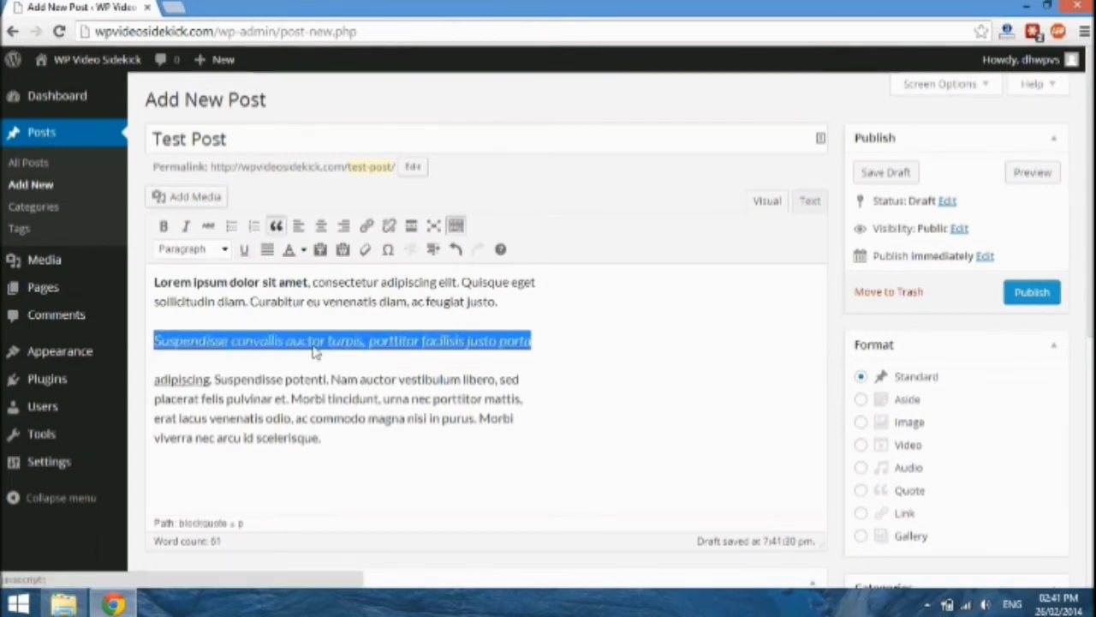
click(384, 400)
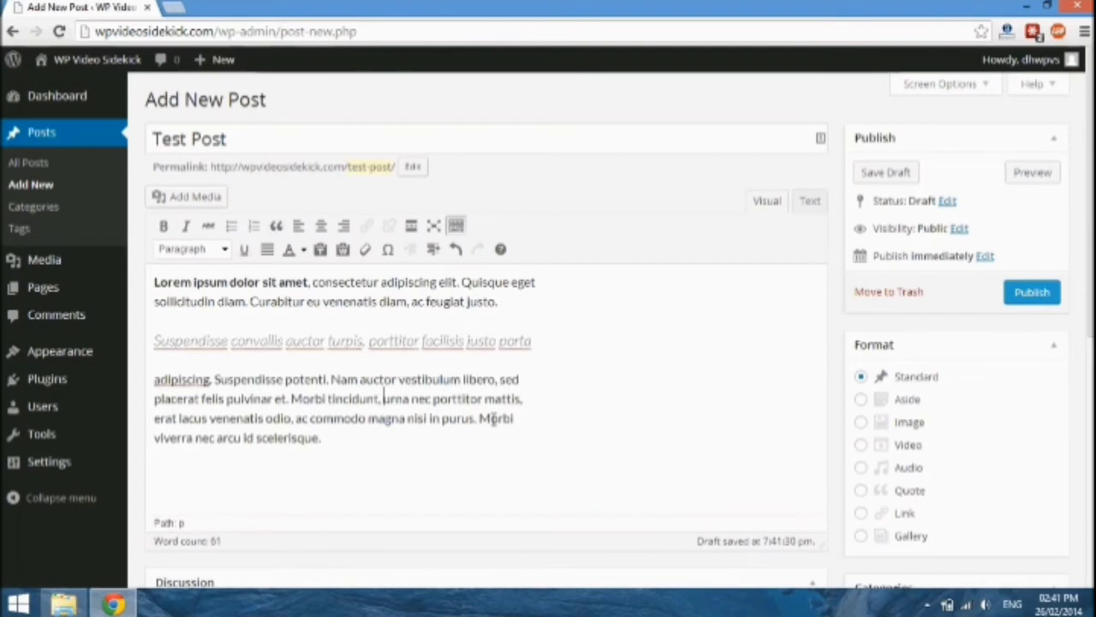
drag(480, 424, 520, 428)
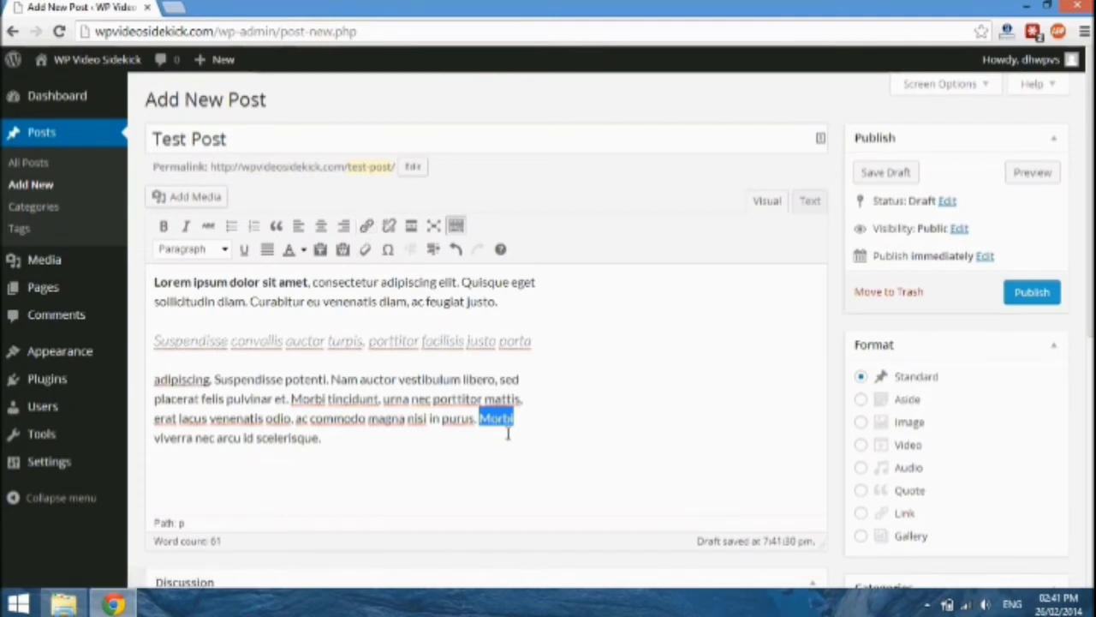
click(368, 226)
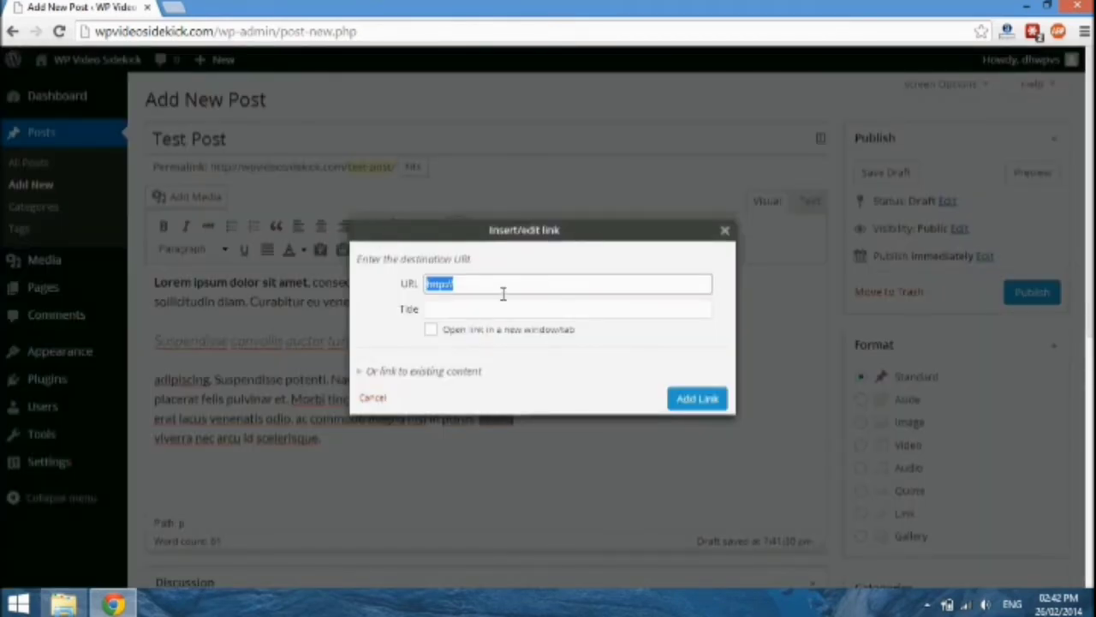
click(503, 292)
text(g)
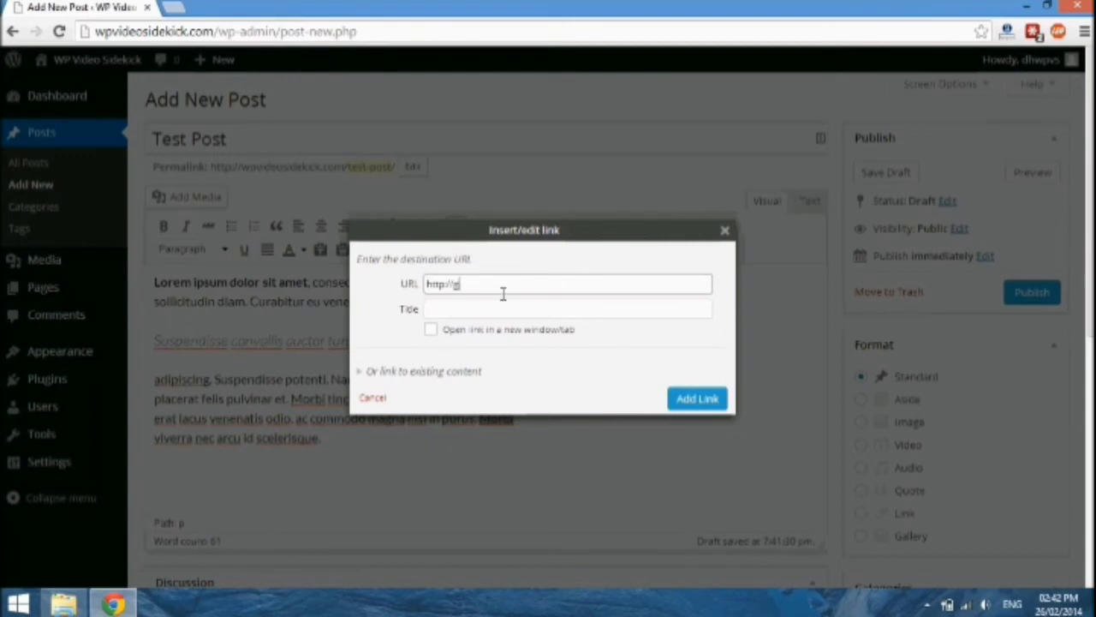
text(oogle.com)
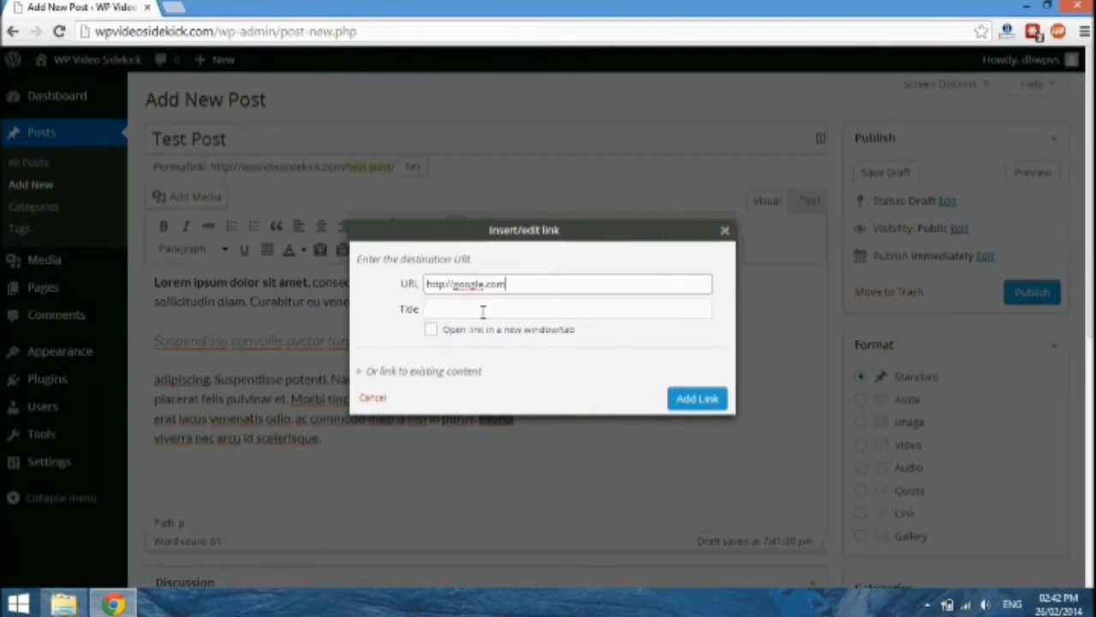
click(482, 310)
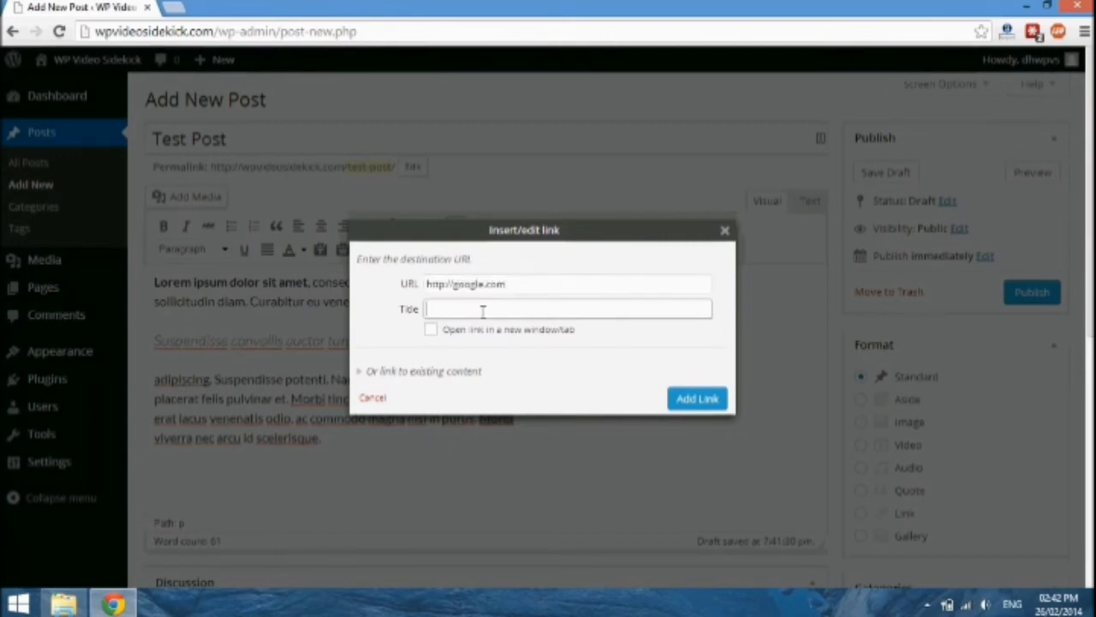
click(432, 331)
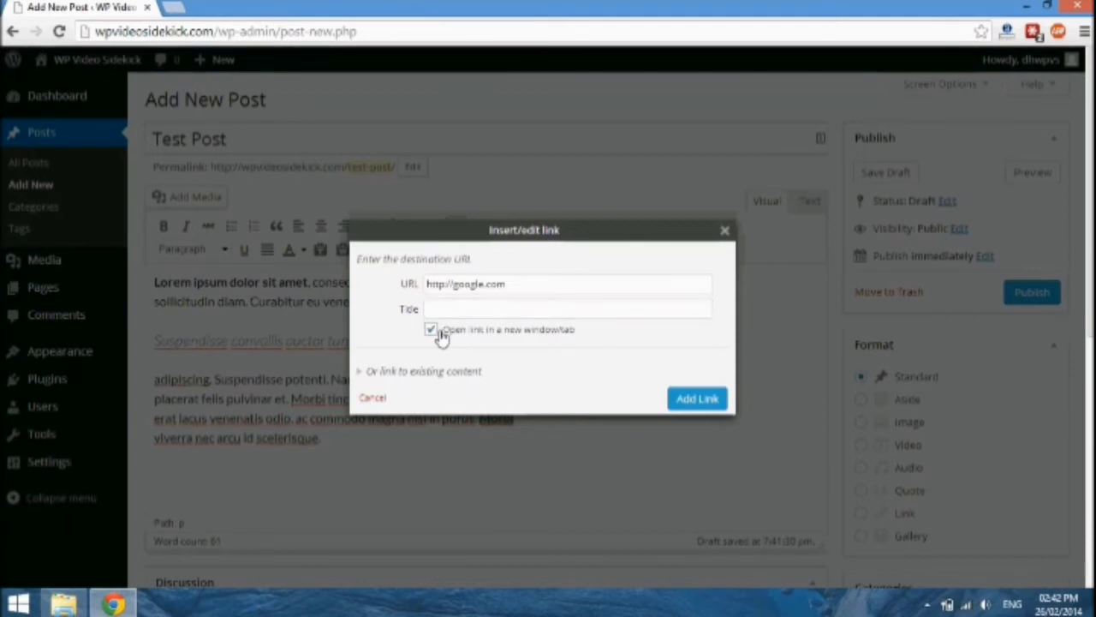
click(690, 405)
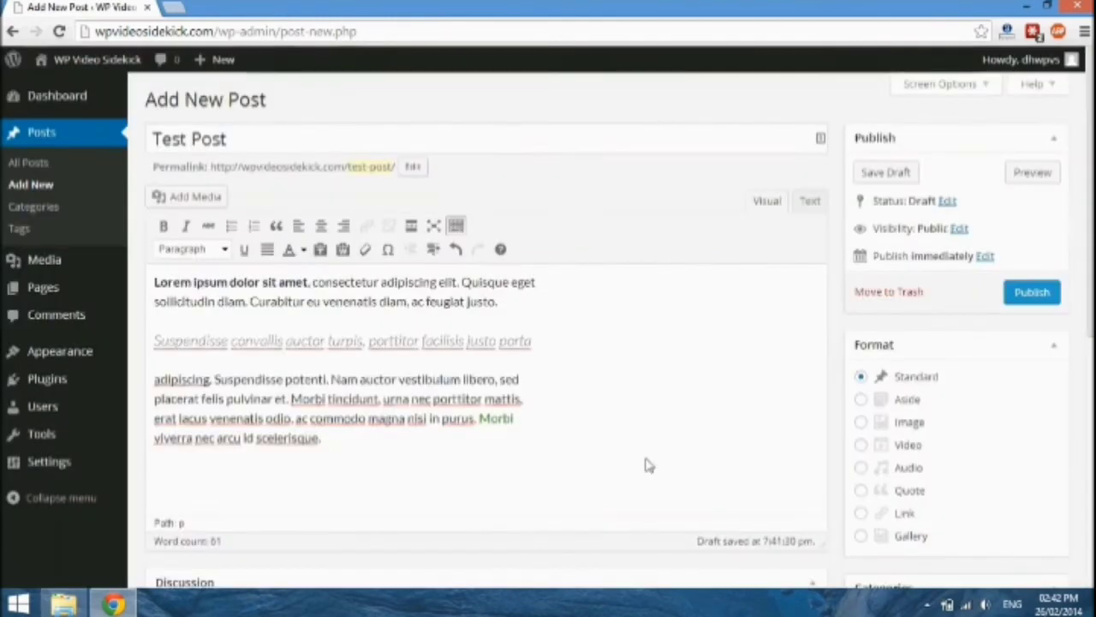
Assign the post to the Uncategorized category and publish it.
scroll(667, 402, down, 3)
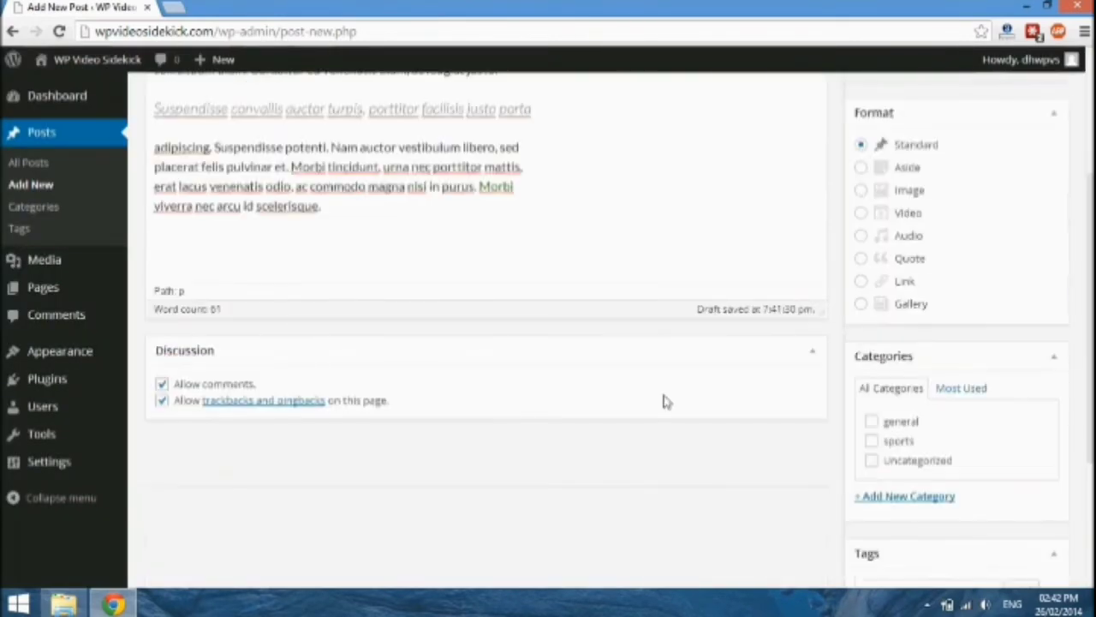
scroll(666, 402, up, 3)
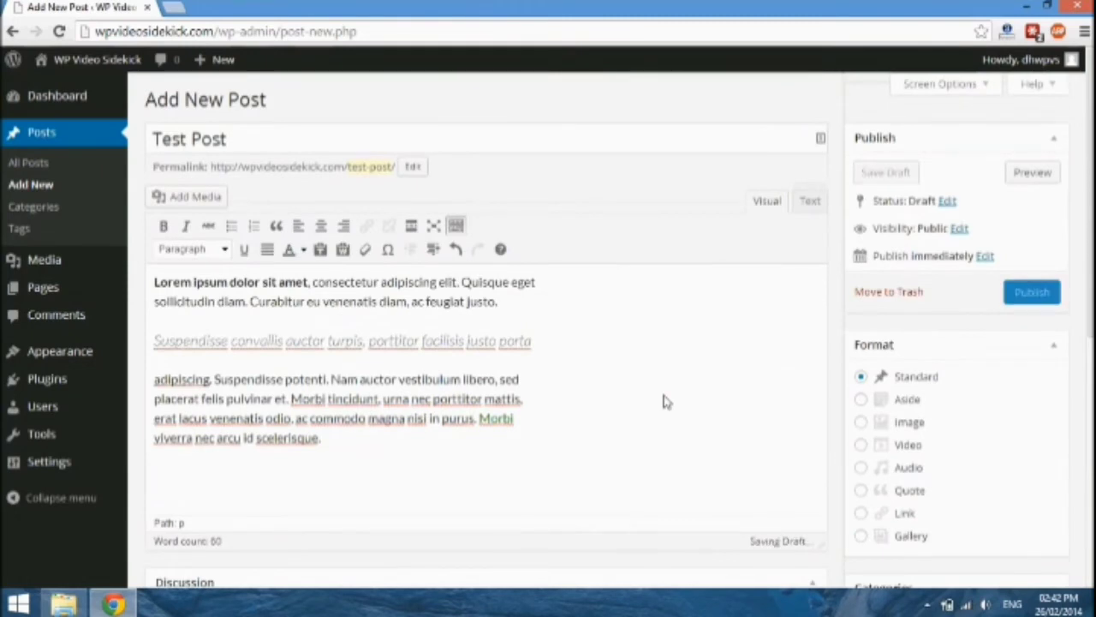
scroll(667, 402, down, 3)
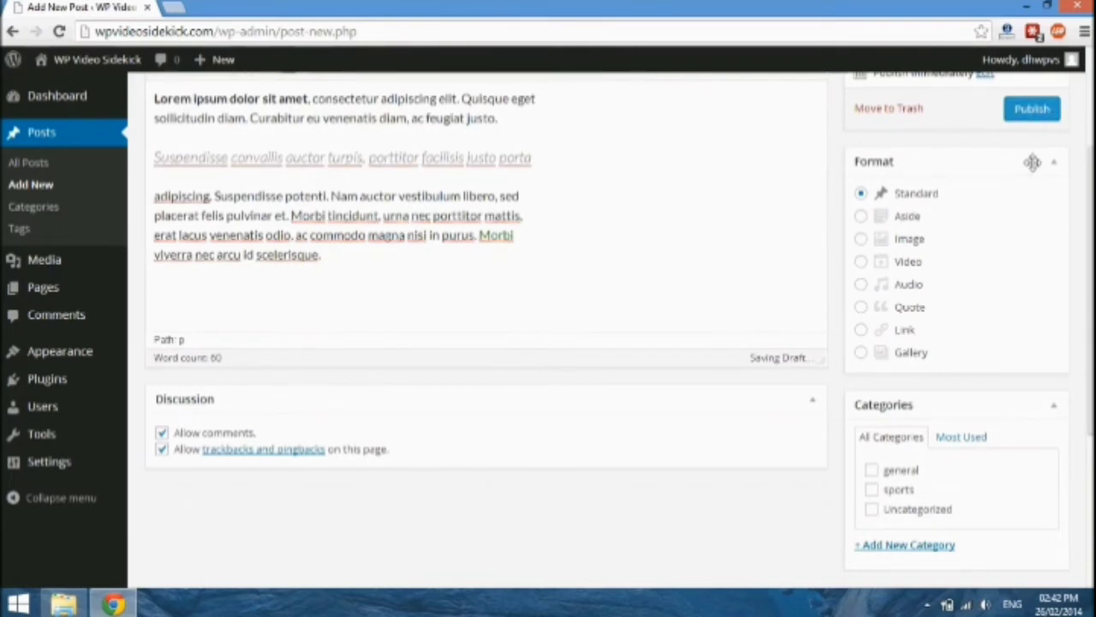
scroll(1025, 229, down, 1)
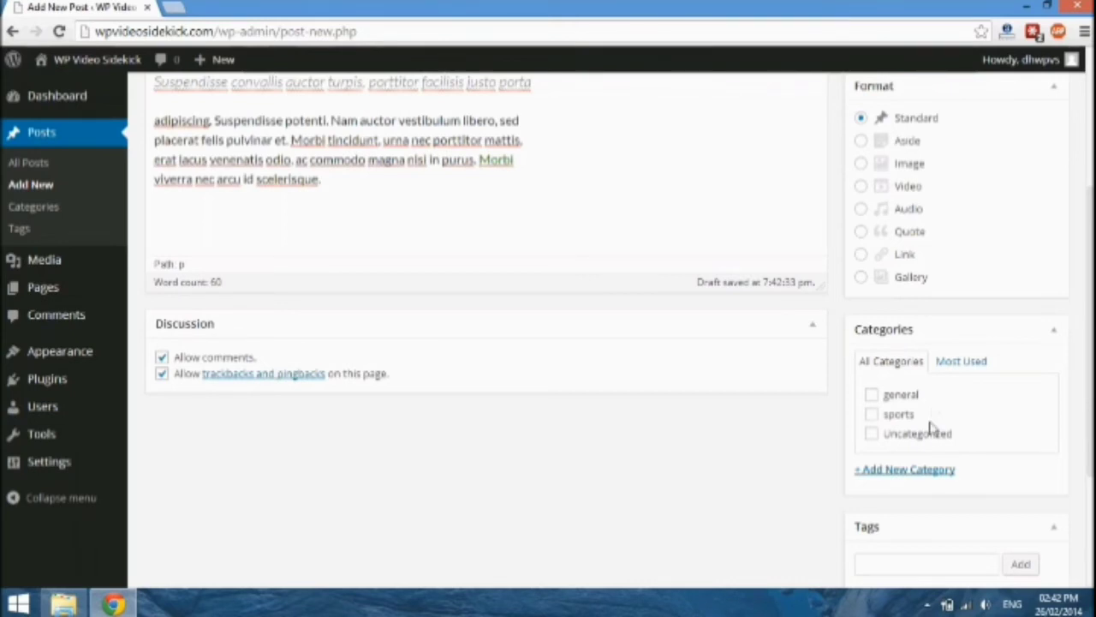
click(873, 433)
scroll(548, 343, down, 3)
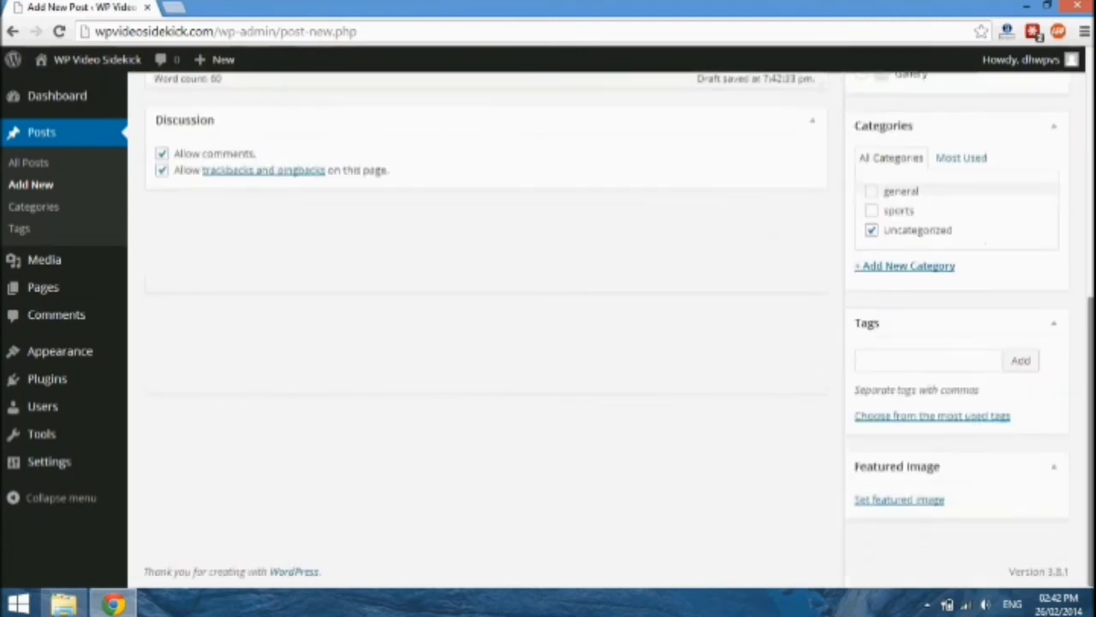
scroll(548, 342, up, 3)
scroll(548, 342, down, 3)
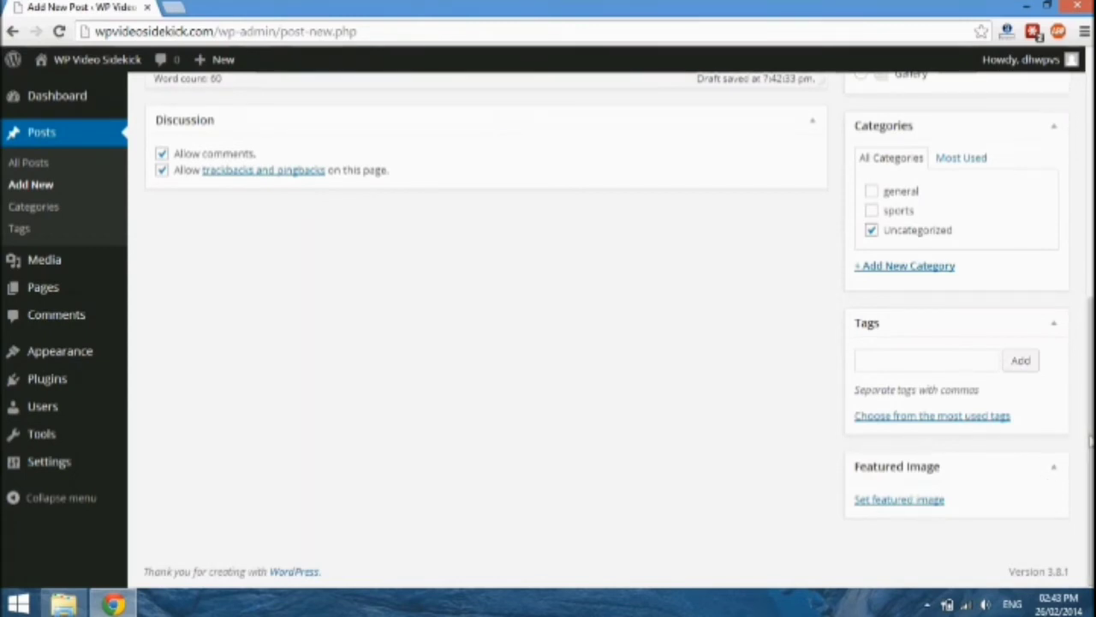
mouse_move(1091, 441)
mouse_down()
mouse_move(1070, 355)
mouse_move(1073, 206)
mouse_up()
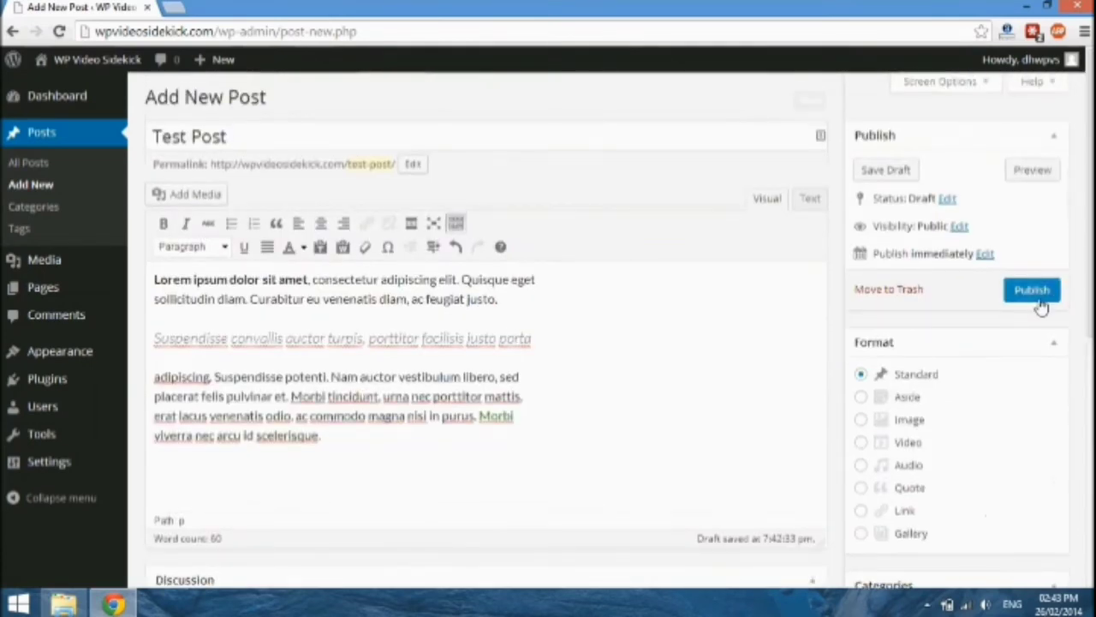
click(1035, 291)
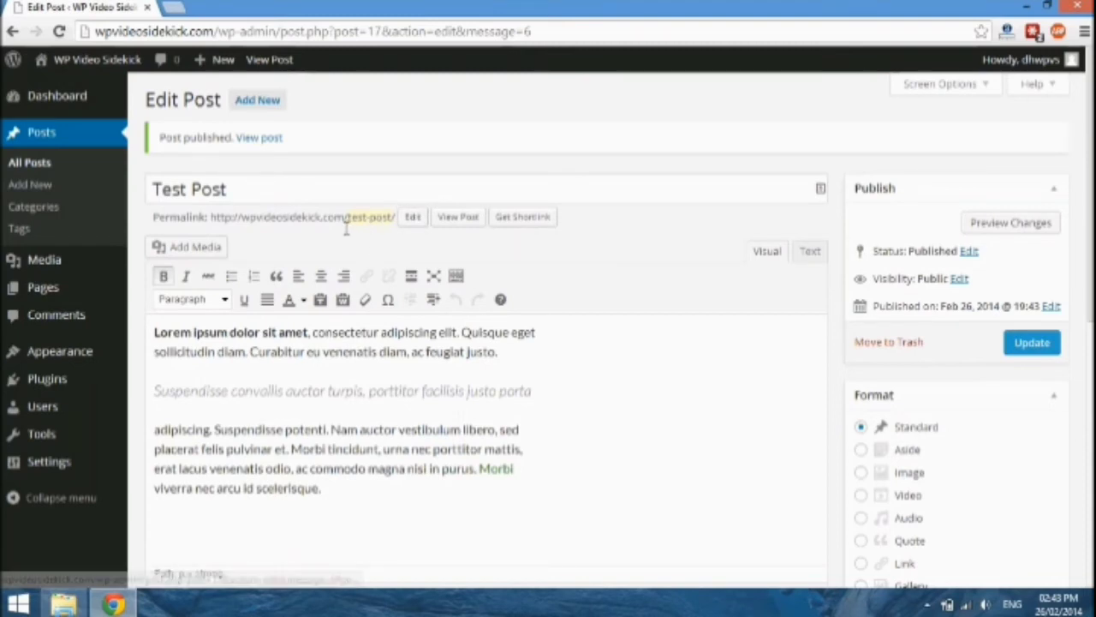
Edit the post's permalink slug, re-enter it as test-post and accept it.
click(412, 218)
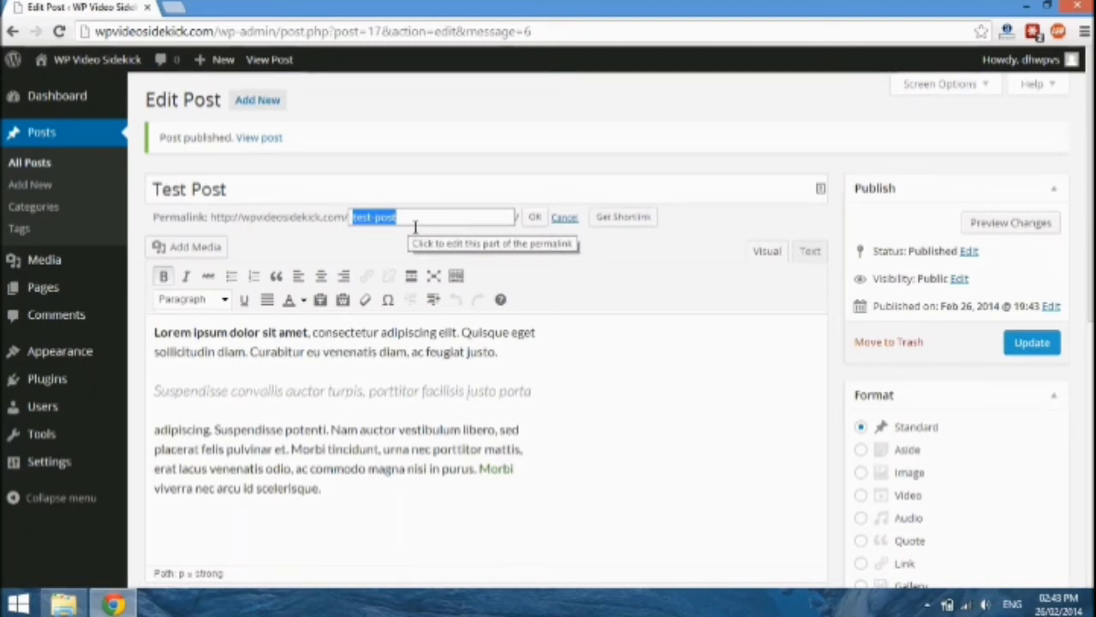
click(416, 226)
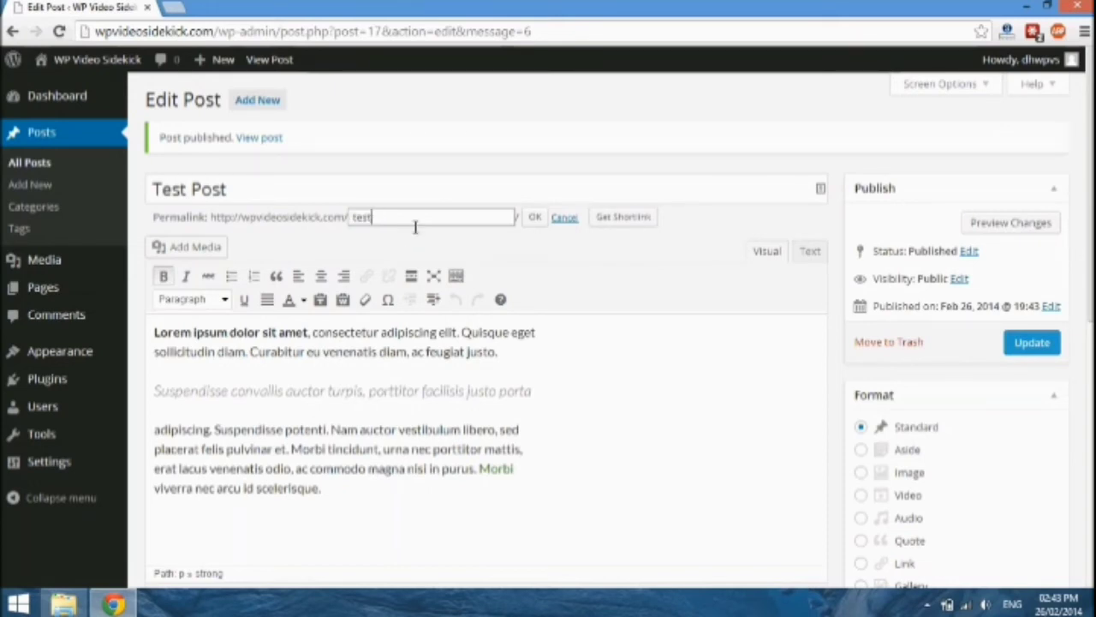
text(post)
click(537, 220)
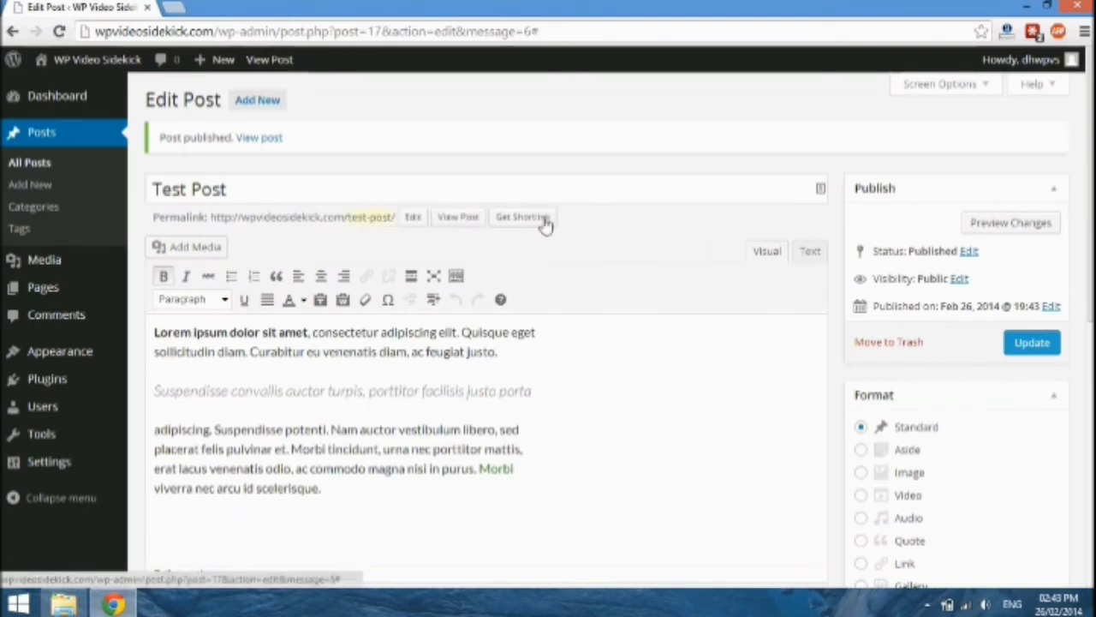
Open the published Test Post in a new browser tab, test its Morbi link and close the linked page.
right_click(469, 221)
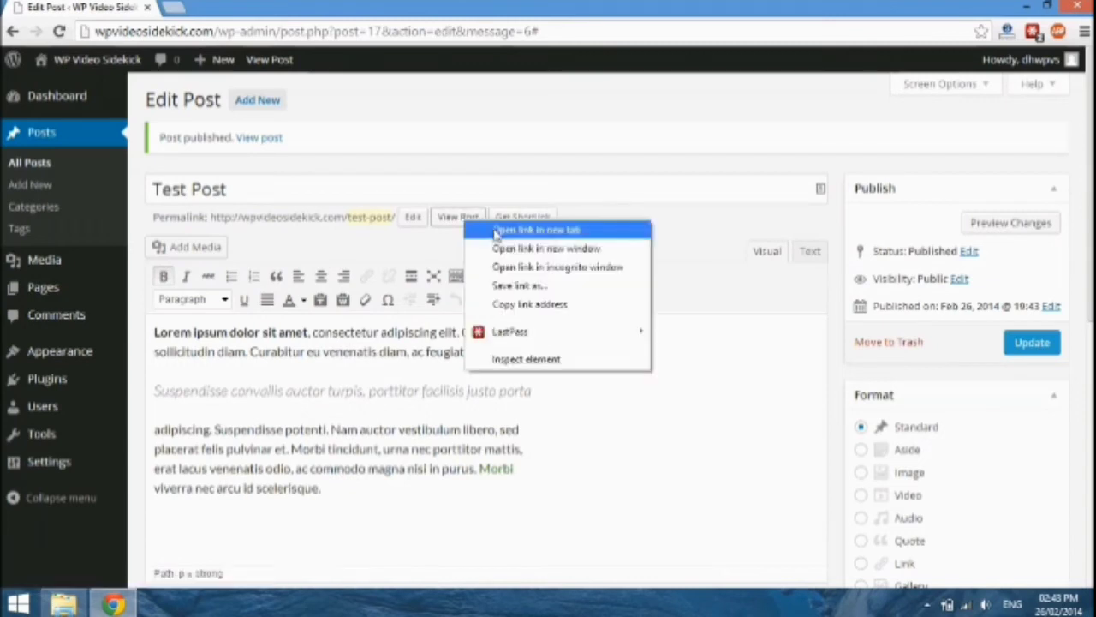
click(493, 229)
click(249, 9)
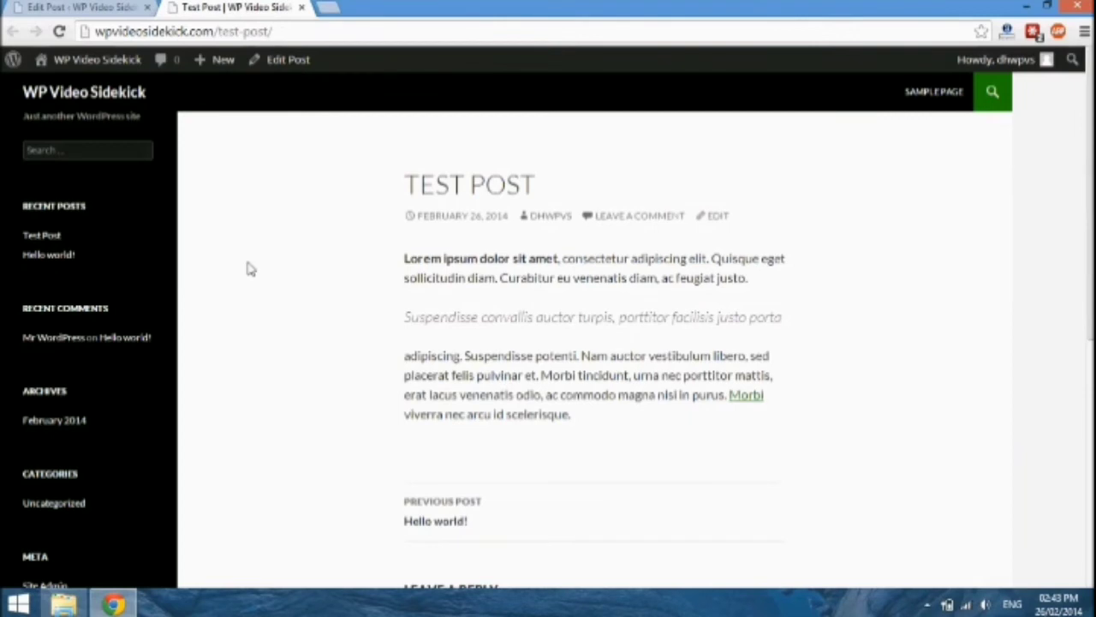
scroll(363, 369, down, 2)
scroll(363, 370, up, 2)
click(750, 399)
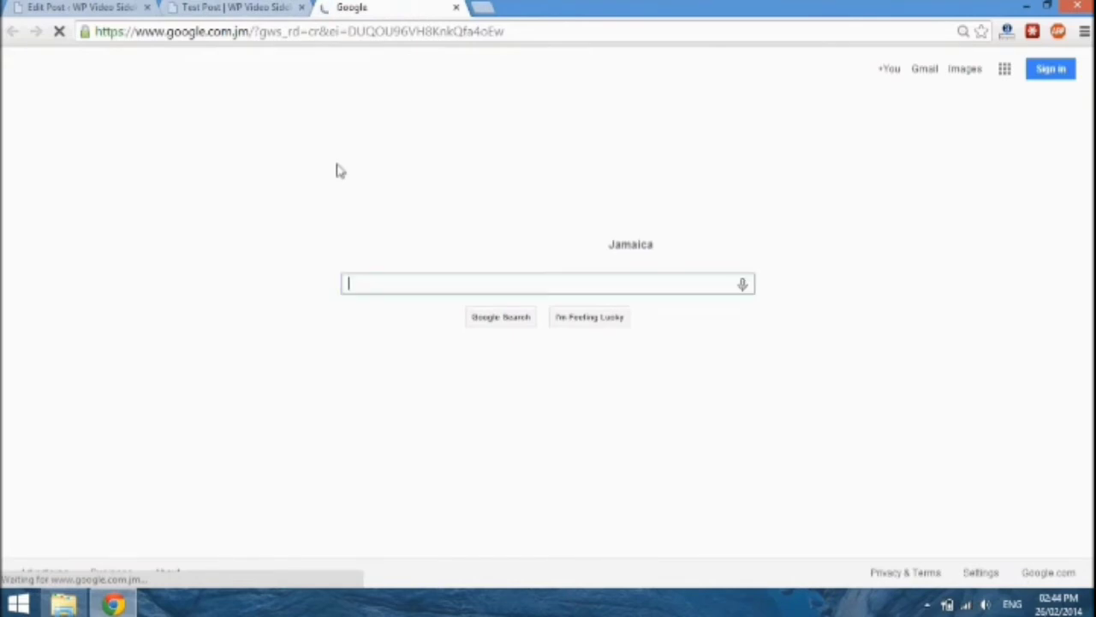
click(456, 7)
Return to the post editor's browser tab and visit the site's front page from there.
click(107, 7)
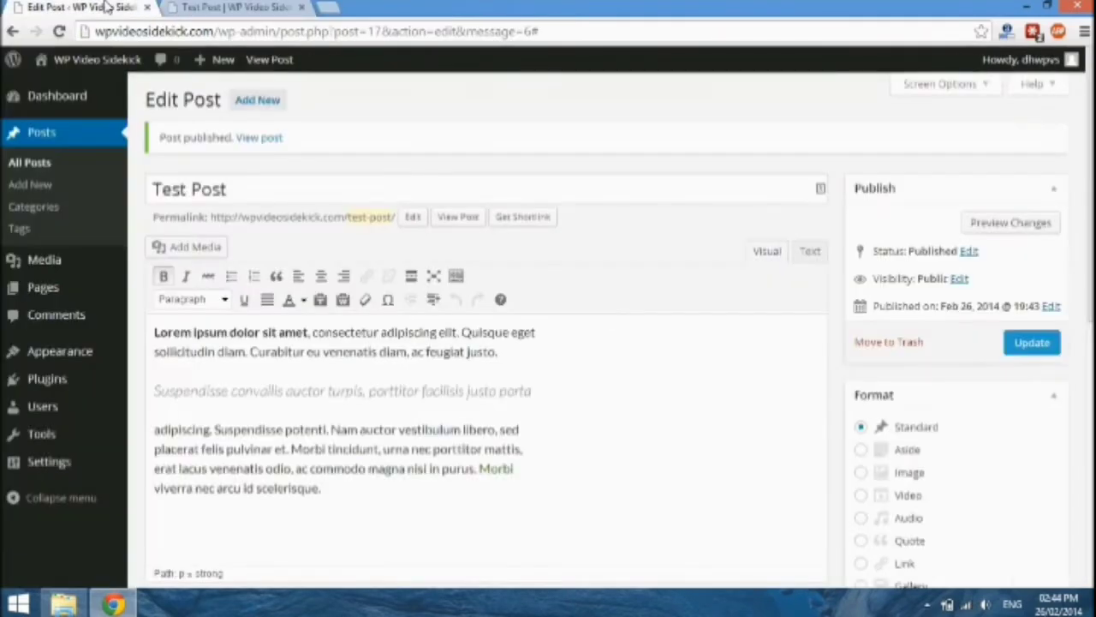
mouse_move(99, 60)
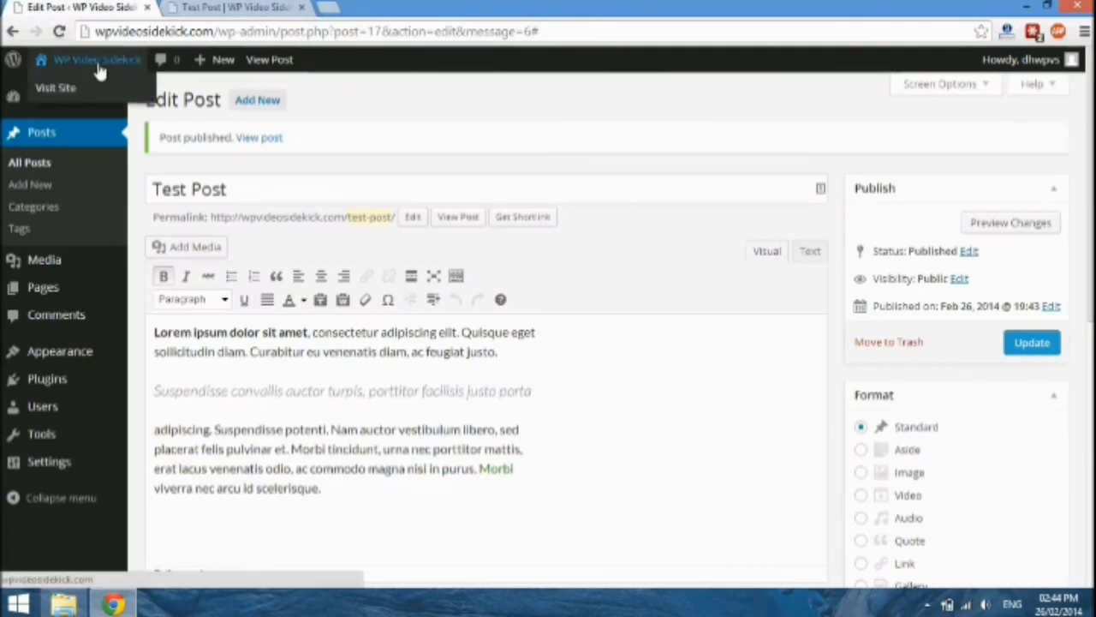
click(64, 90)
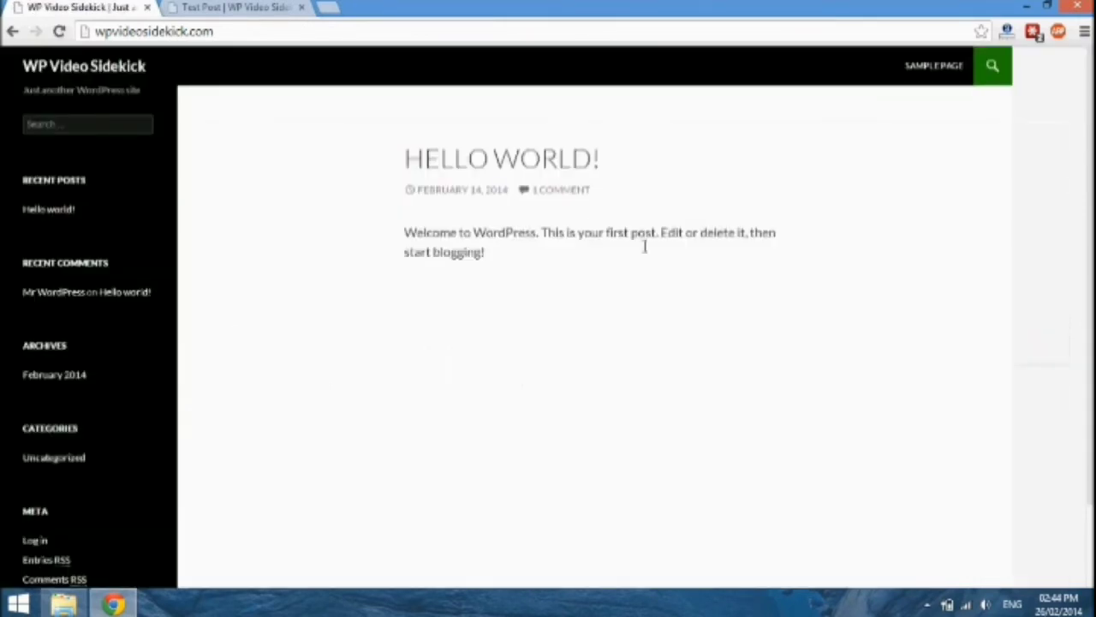
Return to the Test Post's browser tab and open the site's Dashboard from there.
click(229, 7)
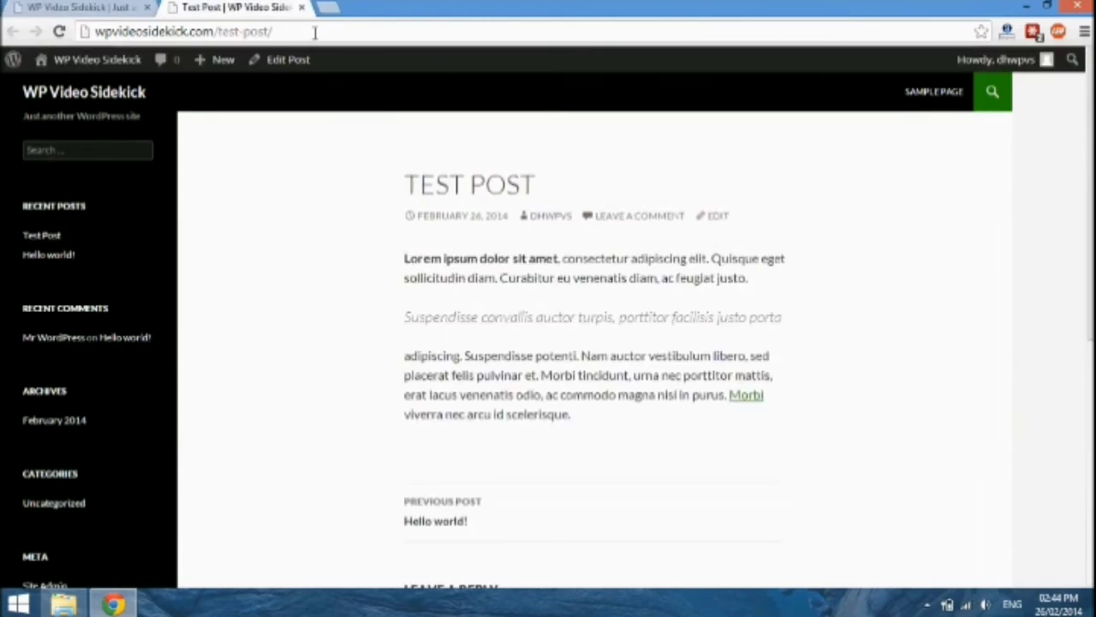
click(313, 31)
mouse_move(134, 61)
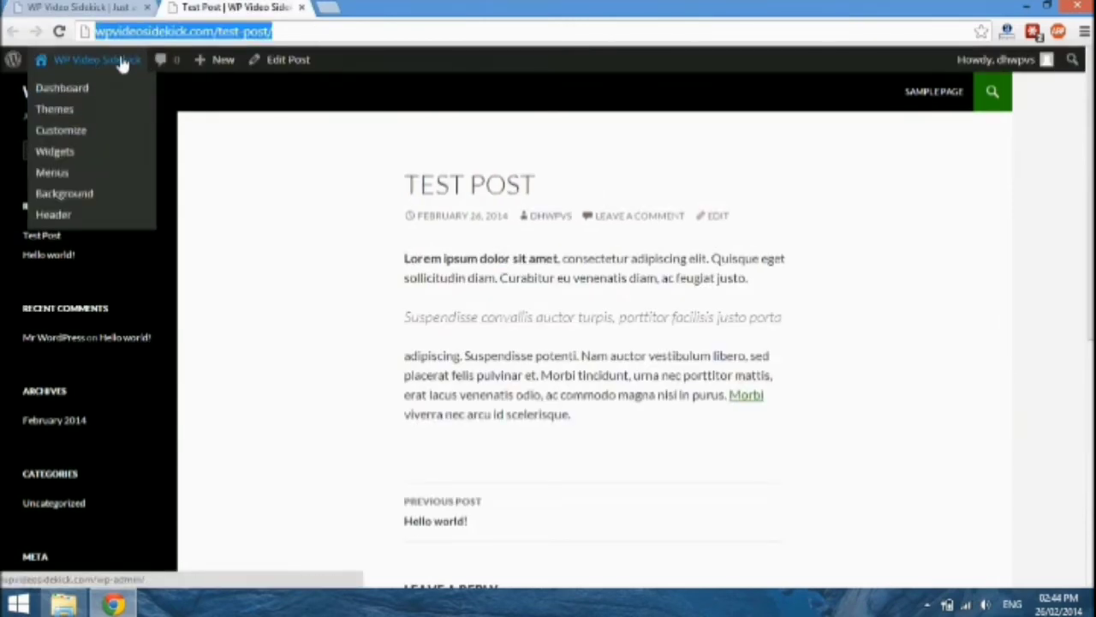
mouse_move(86, 59)
click(66, 90)
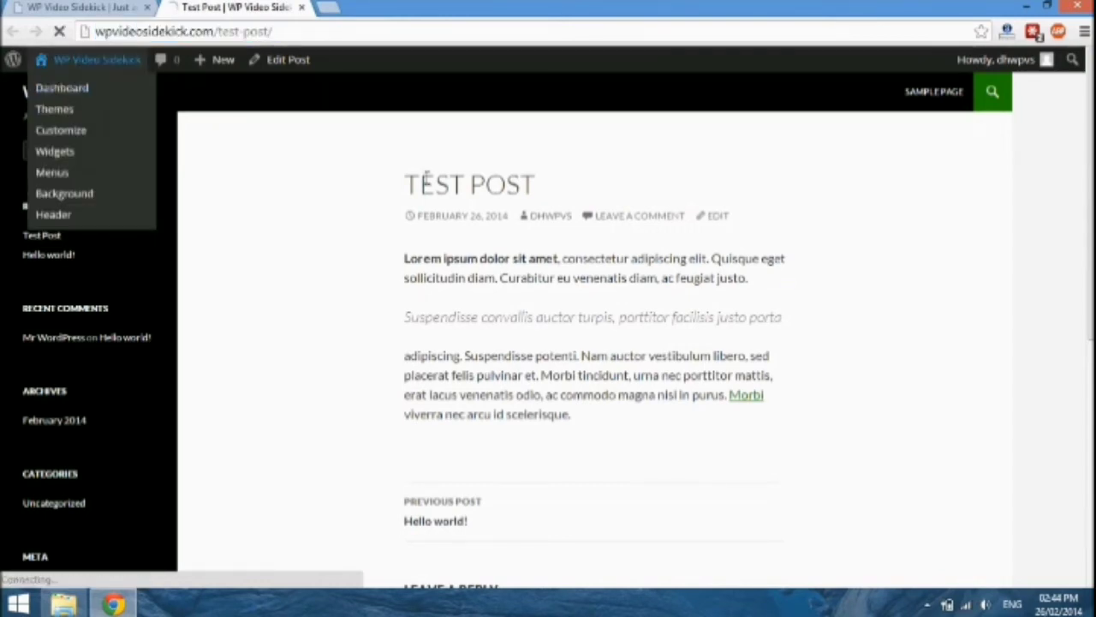
Load the site's front page, wpvideosidekick.com, in a new browser tab.
click(328, 7)
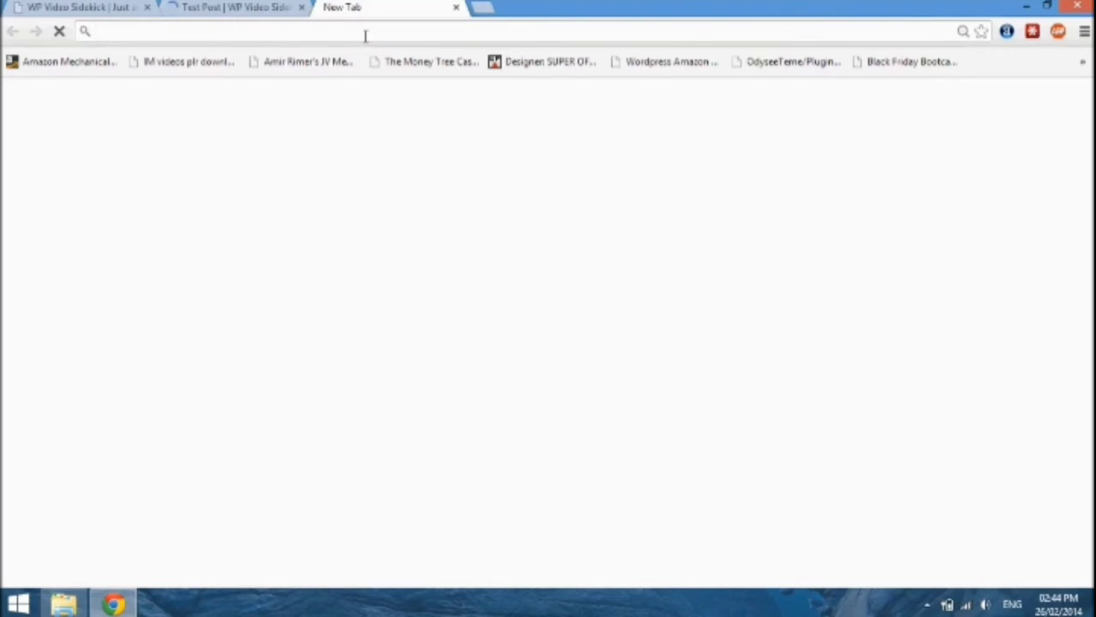
text(wpvideosidekick.com)
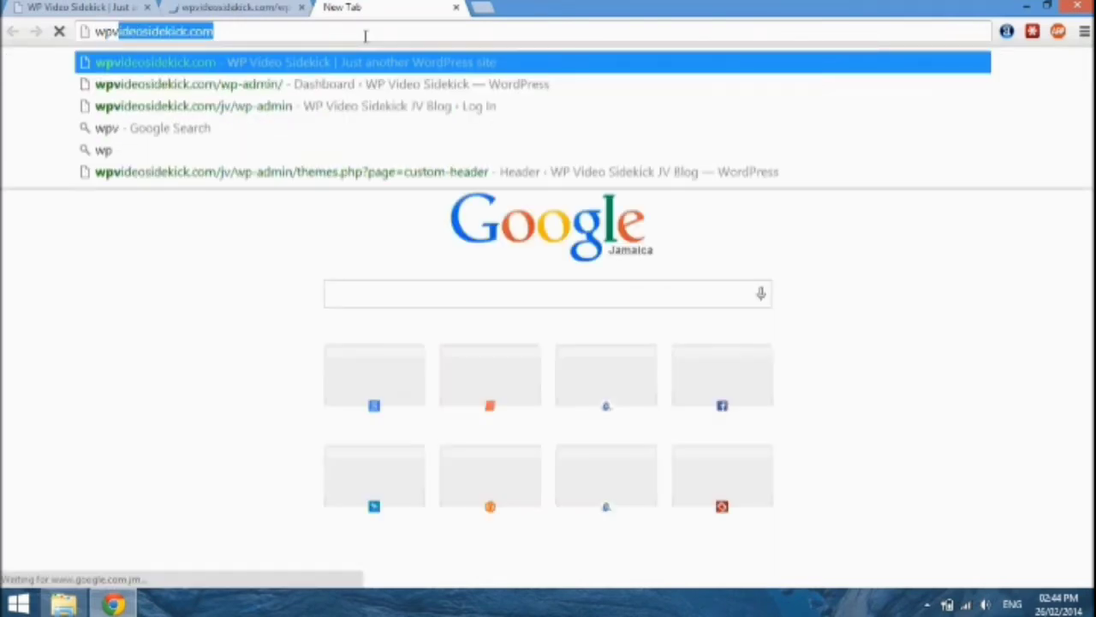
key(Return)
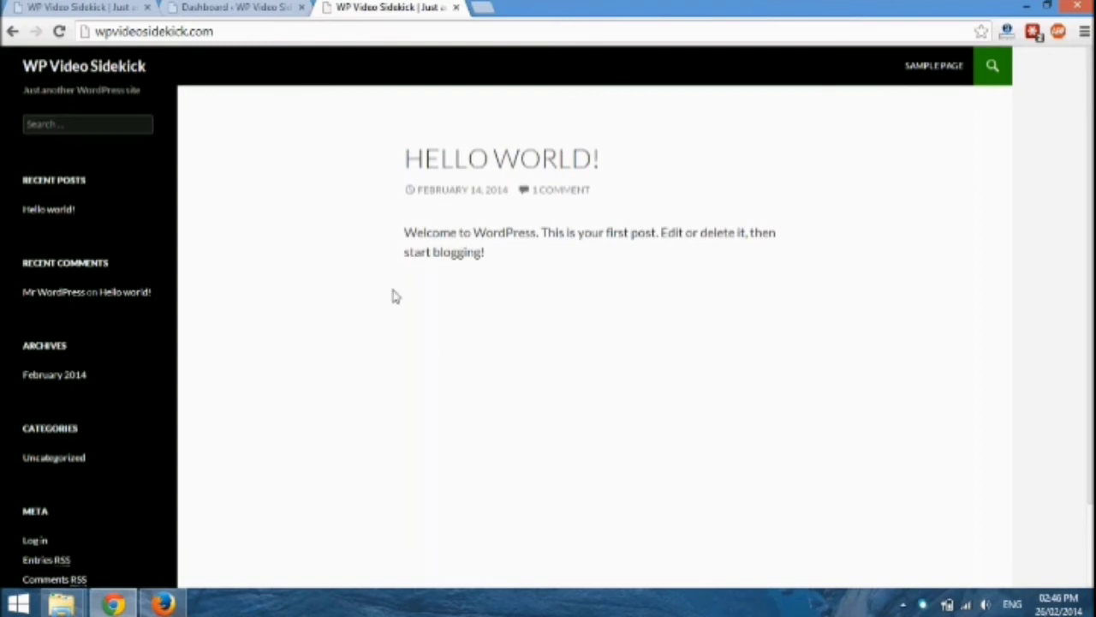
Switch to Firefox, load wpvideosidekick.com and examine how the posts are ordered and formatted on the front page.
click(165, 604)
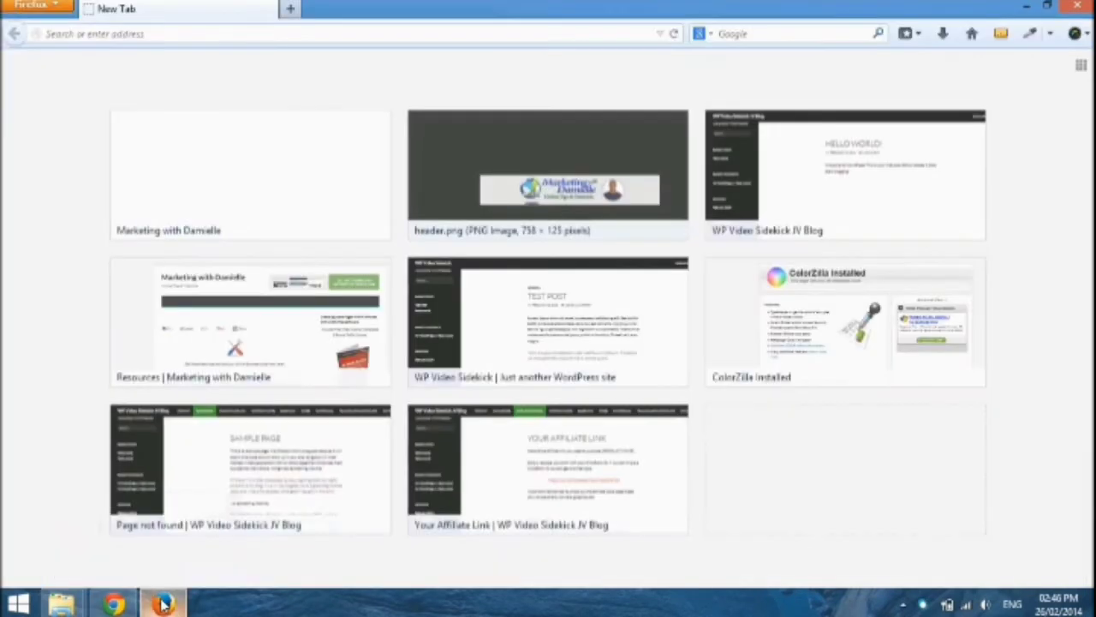
text(wpvideosidekick.com)
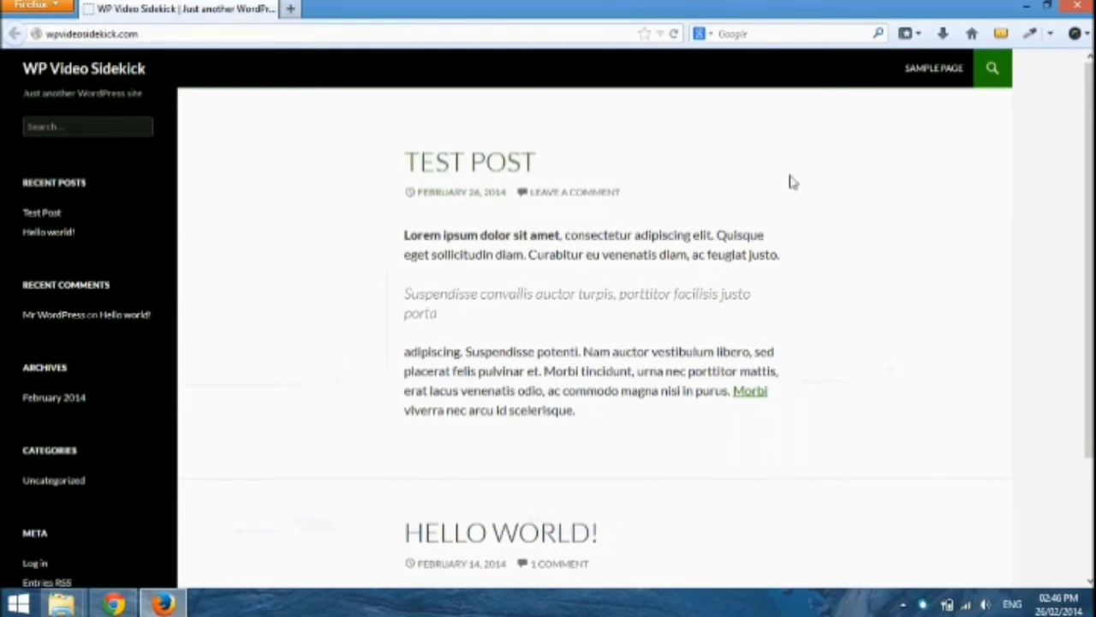
scroll(739, 211, down, 2)
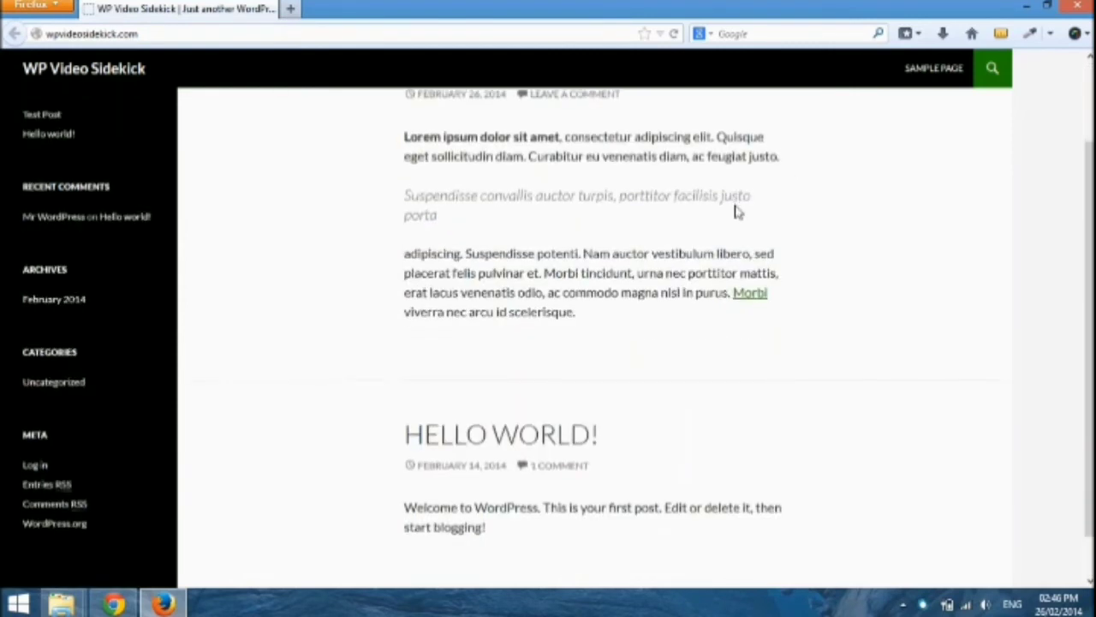
scroll(737, 211, up, 1)
scroll(736, 211, down, 2)
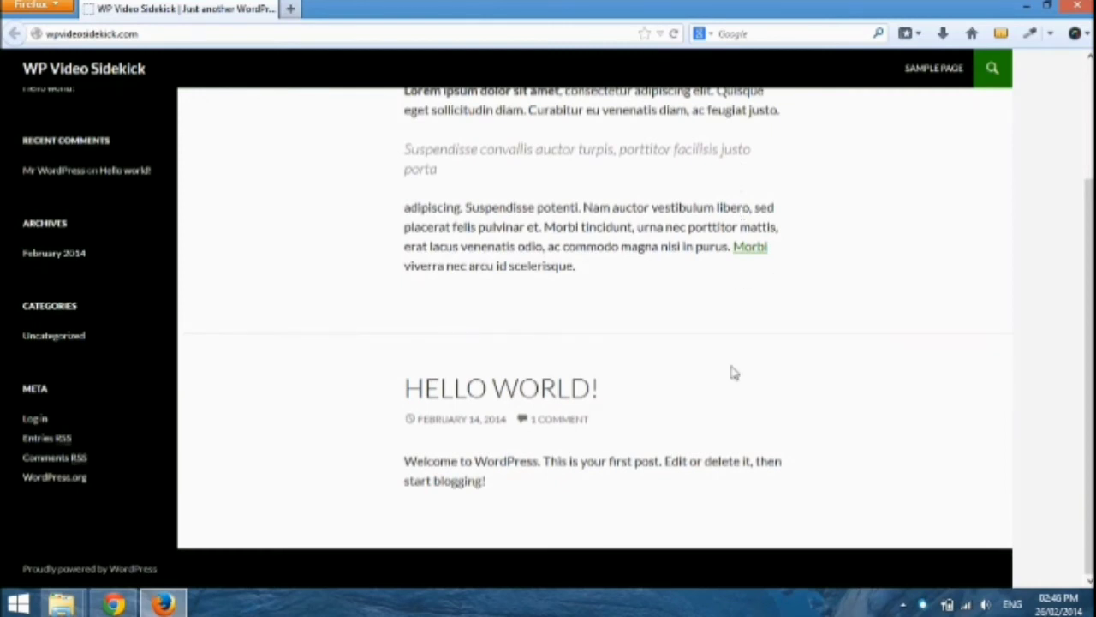
scroll(732, 372, up, 3)
scroll(736, 372, down, 3)
scroll(733, 373, up, 3)
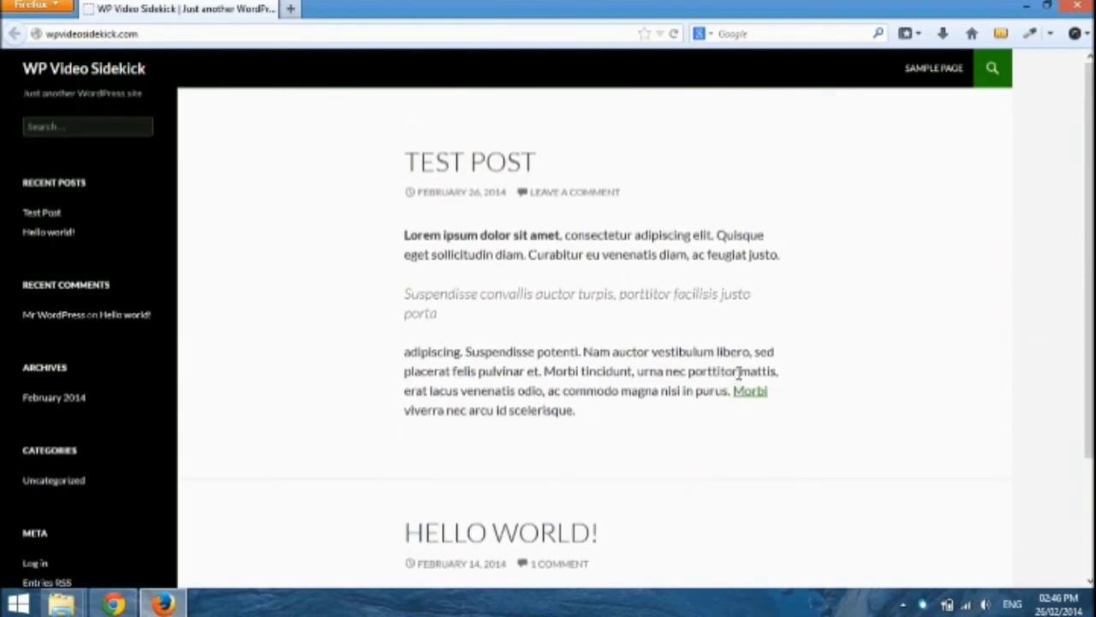
scroll(739, 373, down, 2)
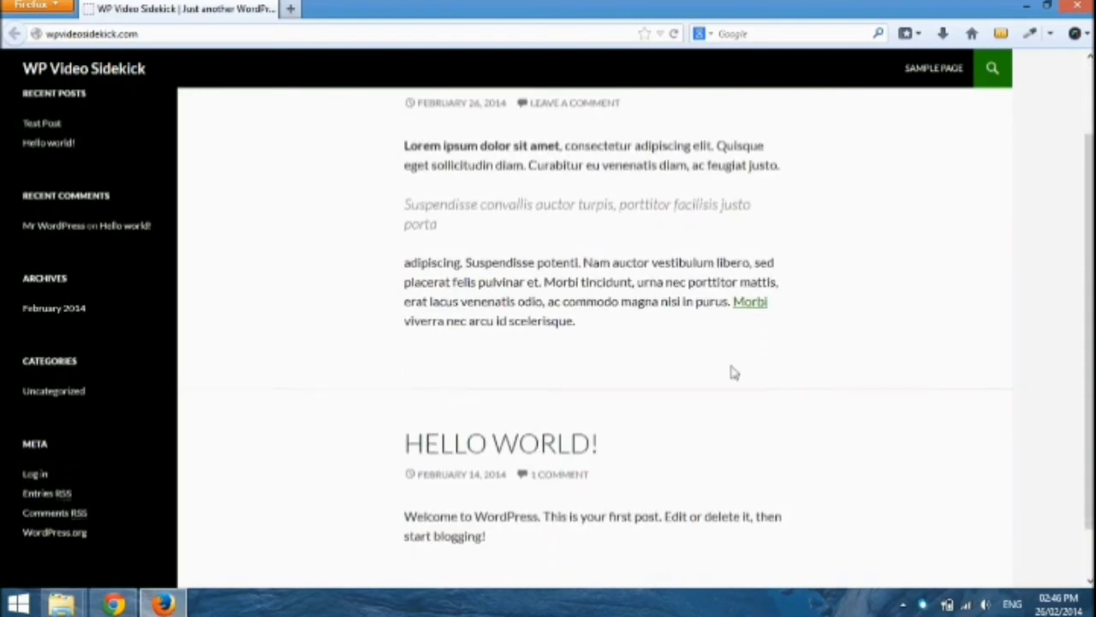
scroll(737, 373, up, 2)
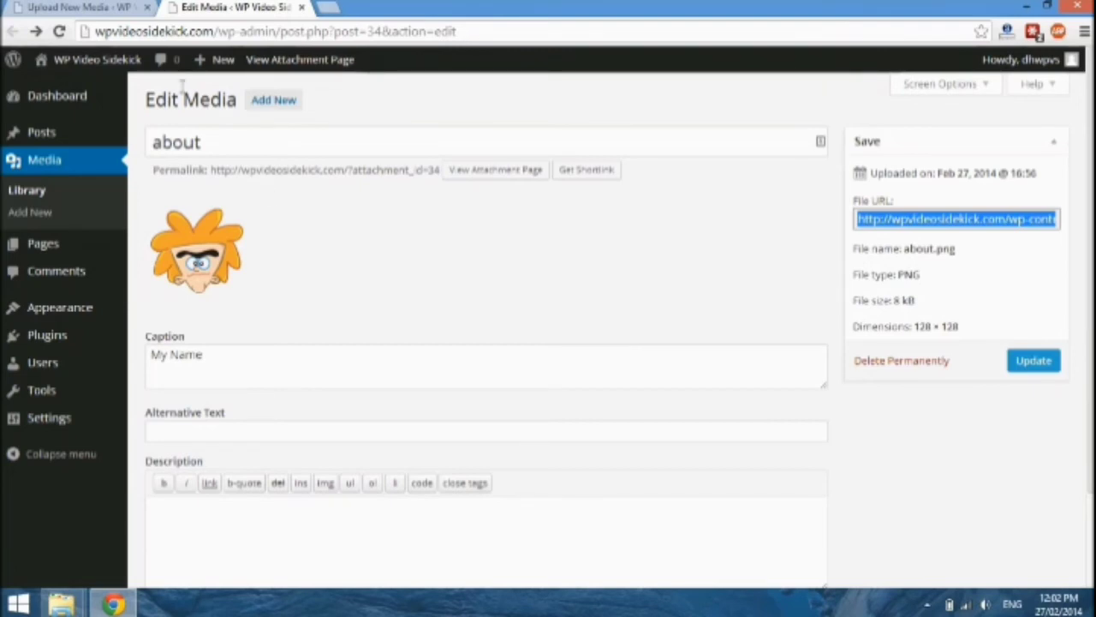
Open the lights MP4 from the Media Library for editing, play its video preview and pause it.
click(30, 190)
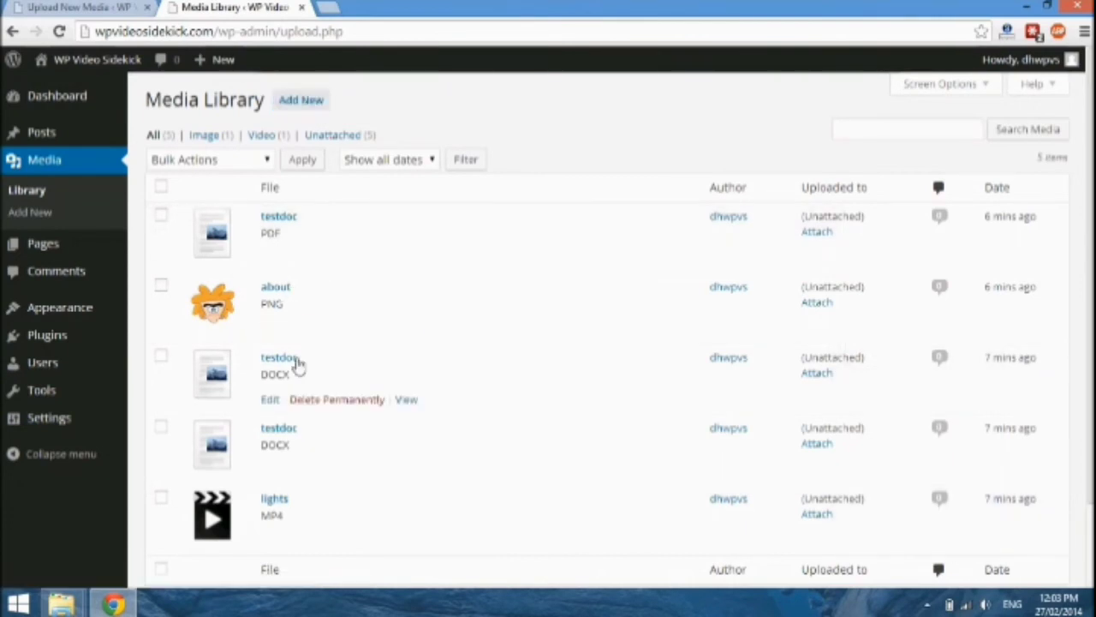
scroll(334, 440, down, 2)
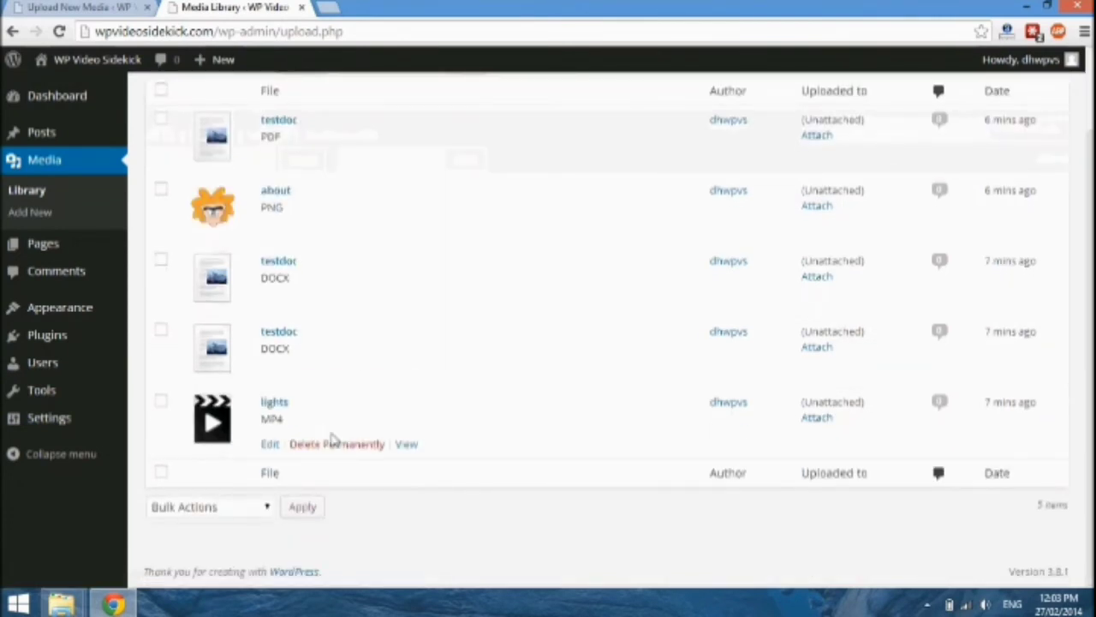
click(272, 445)
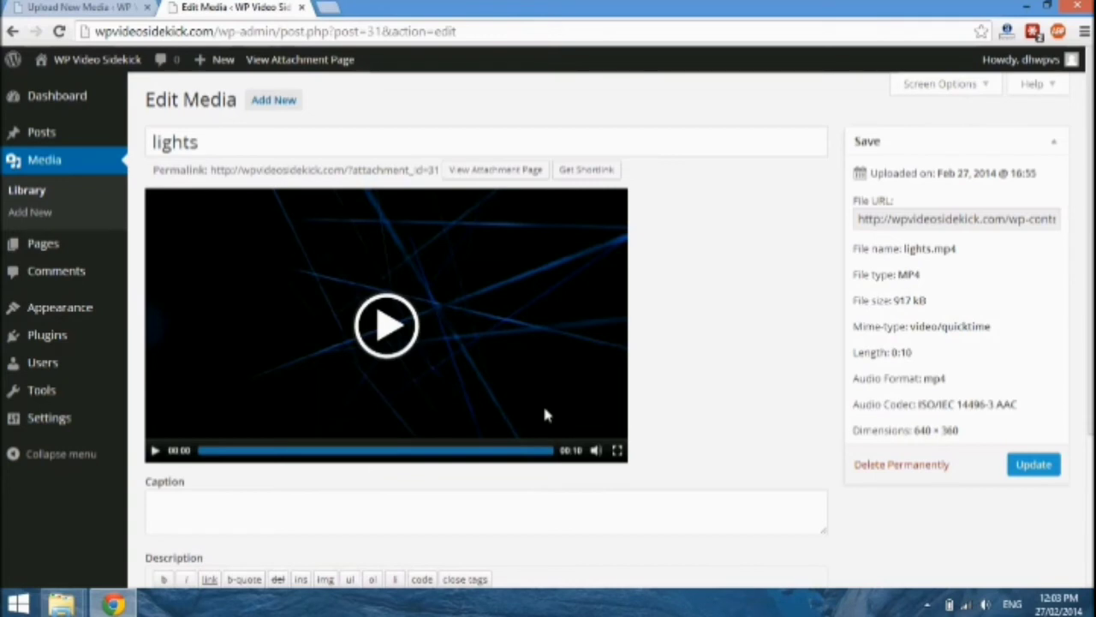
click(388, 322)
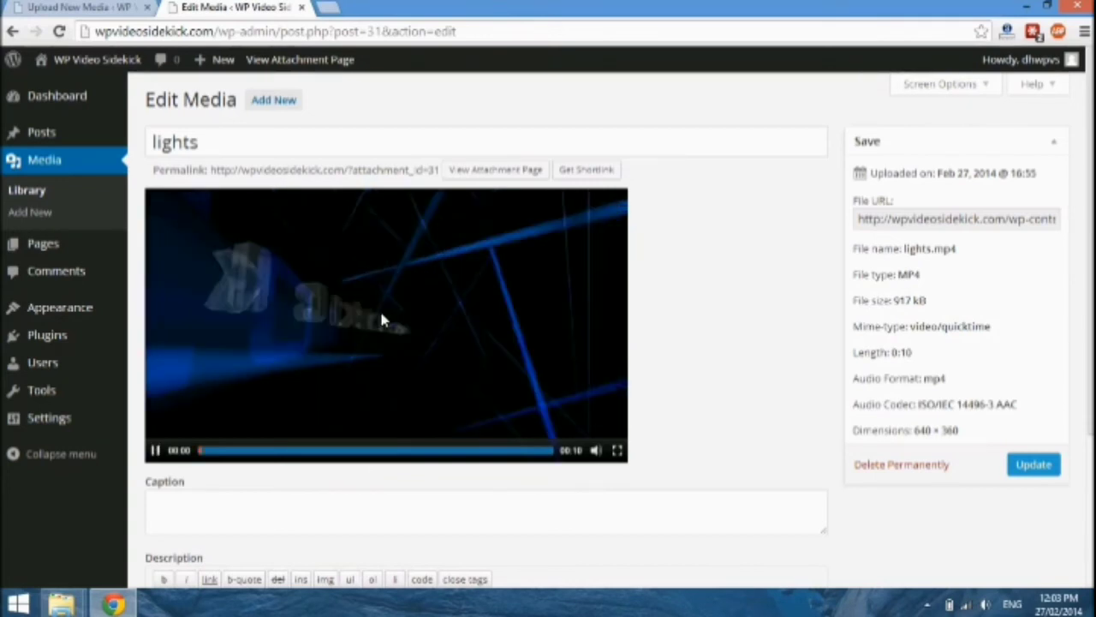
click(449, 327)
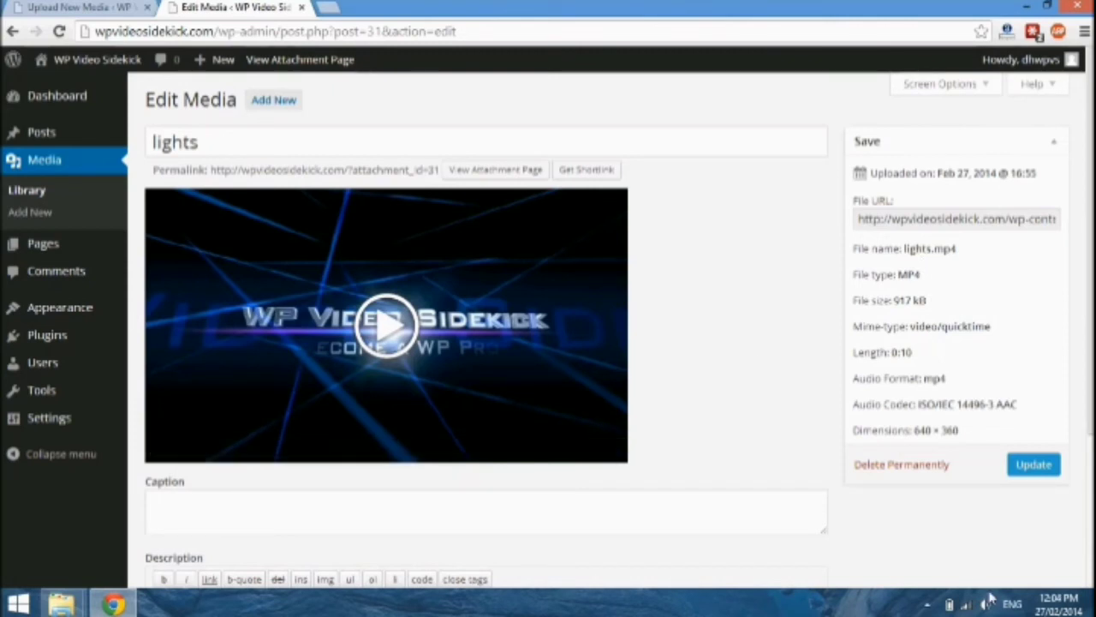
Examine the lights video's file URL, attachment details, and caption and description fields.
click(928, 221)
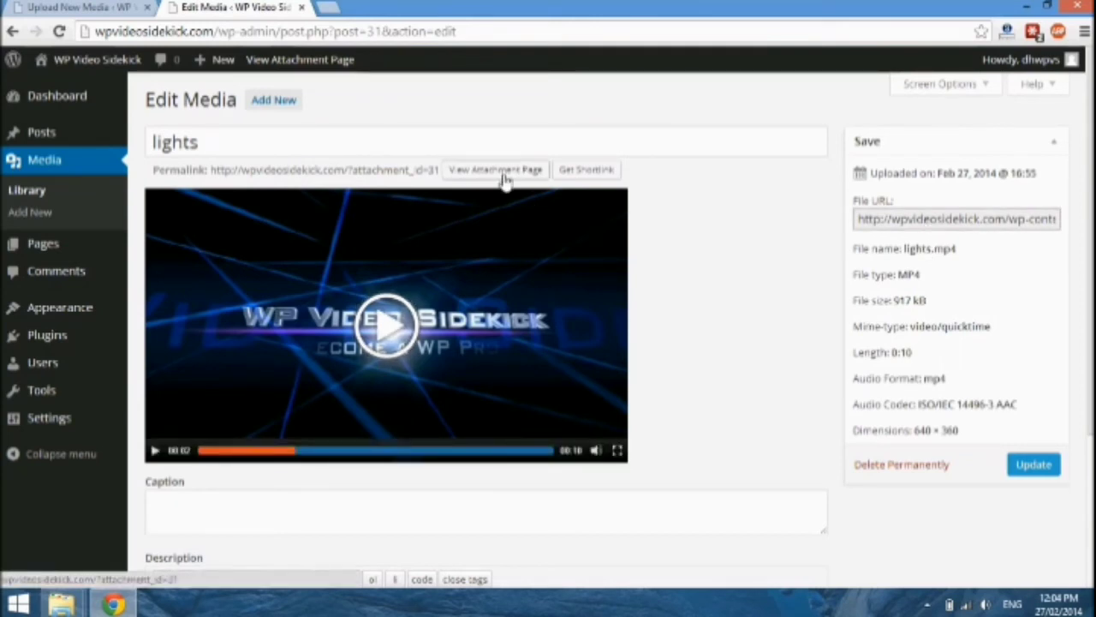
scroll(692, 233, down, 1)
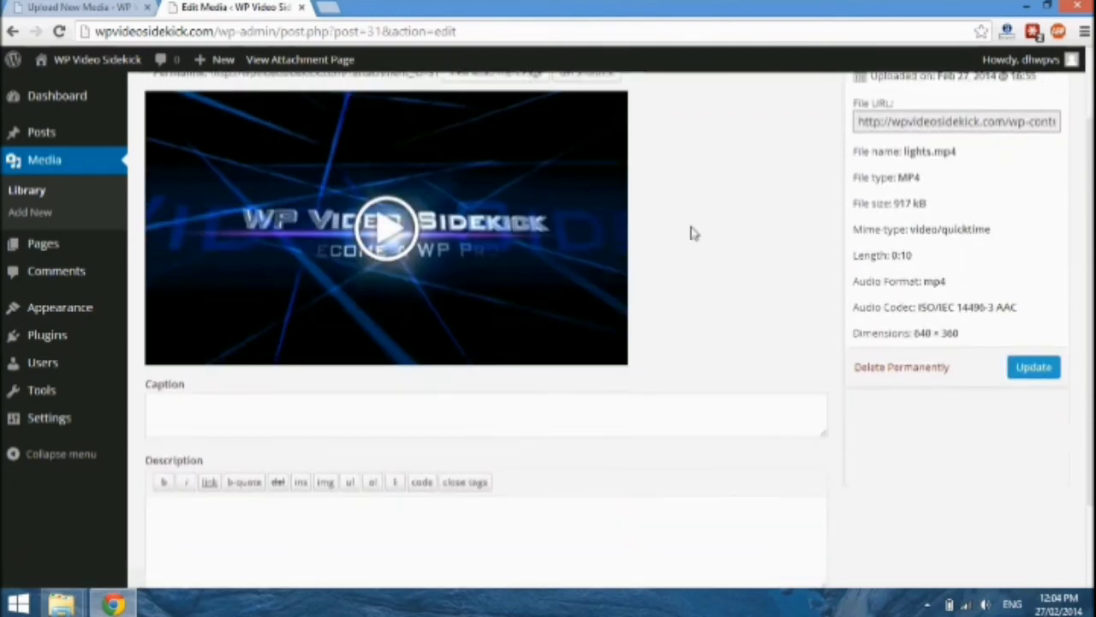
scroll(692, 233, up, 1)
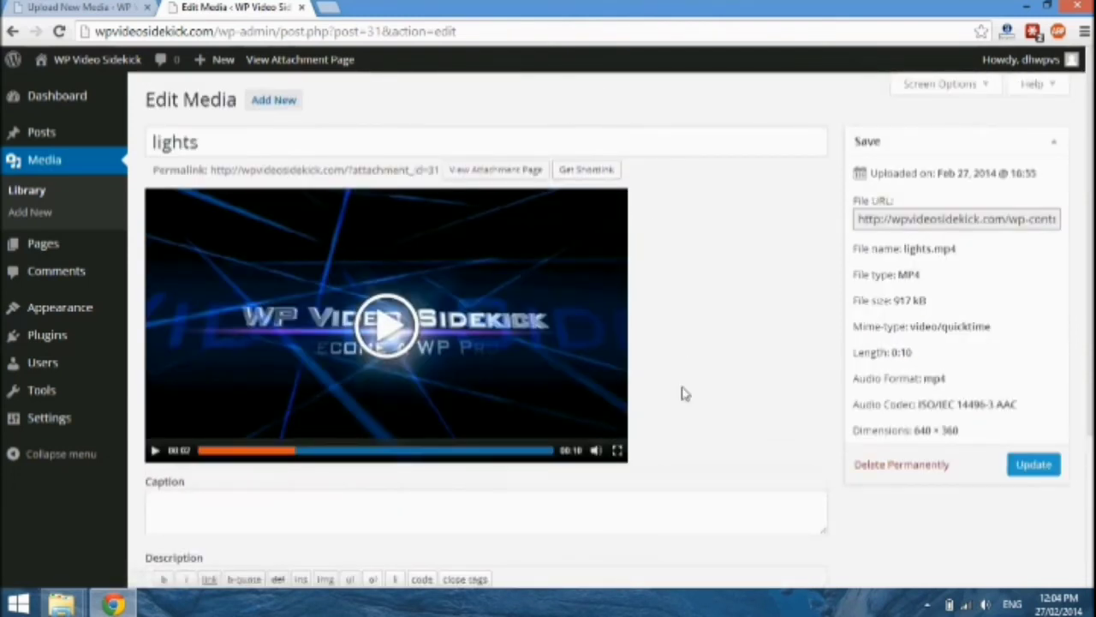
Return to the Media Library and open the upper of the two testdoc DOCX files for editing.
mouse_move(50, 315)
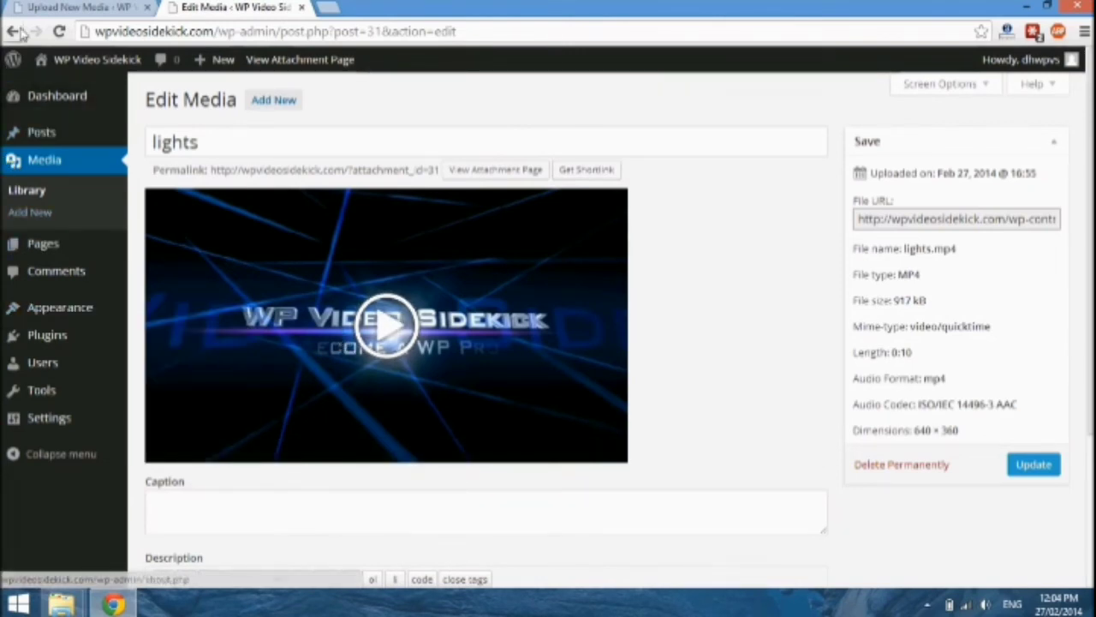
click(27, 195)
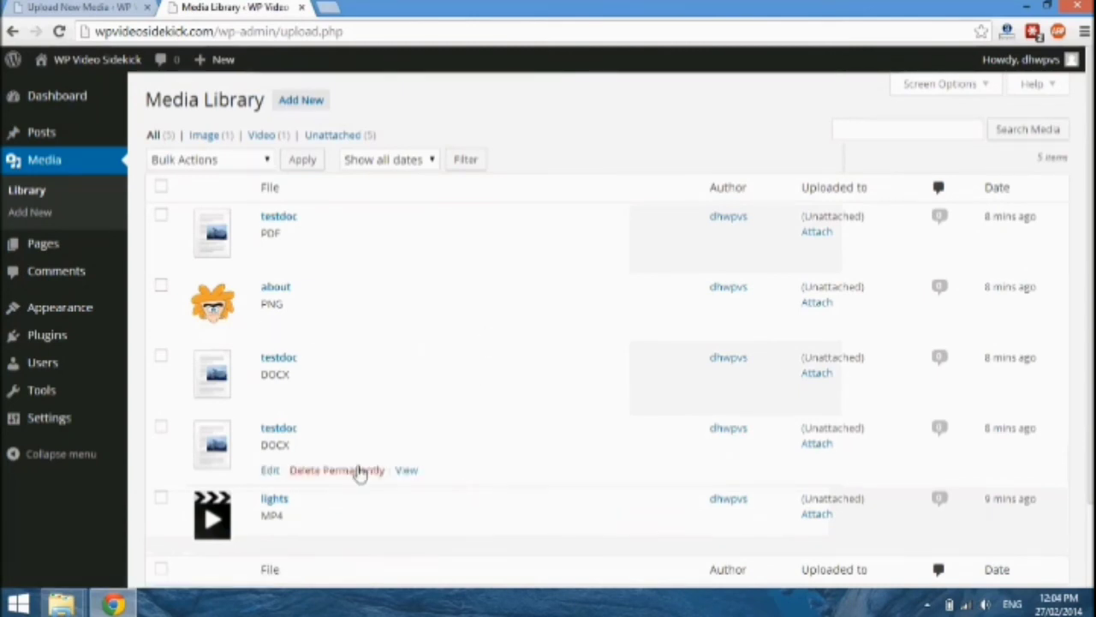
scroll(328, 474, down, 1)
scroll(328, 473, down, 1)
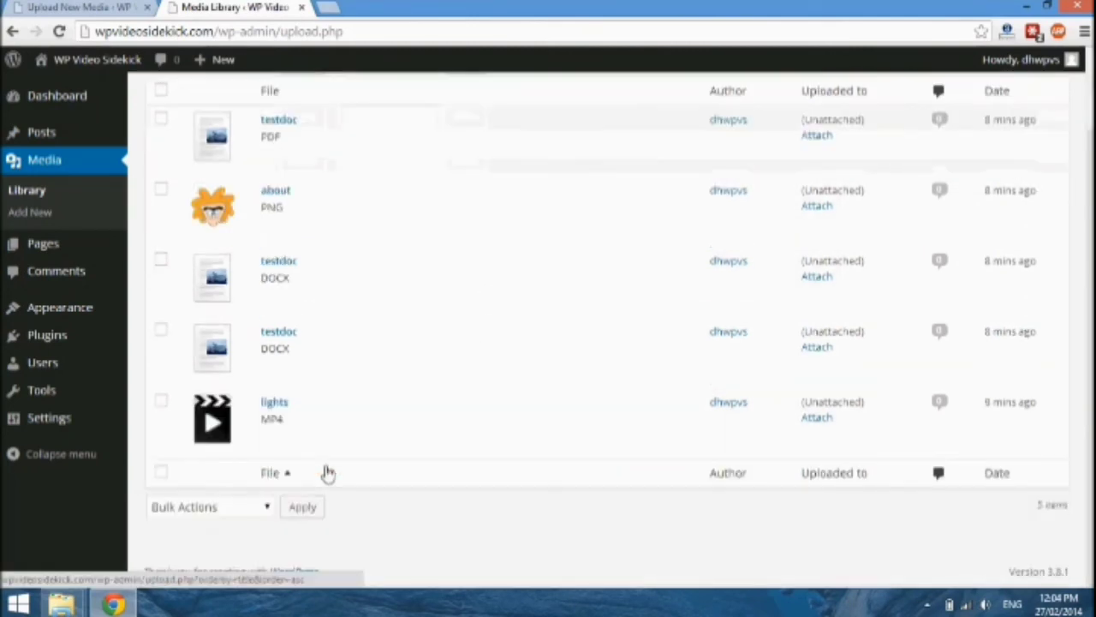
scroll(328, 474, up, 1)
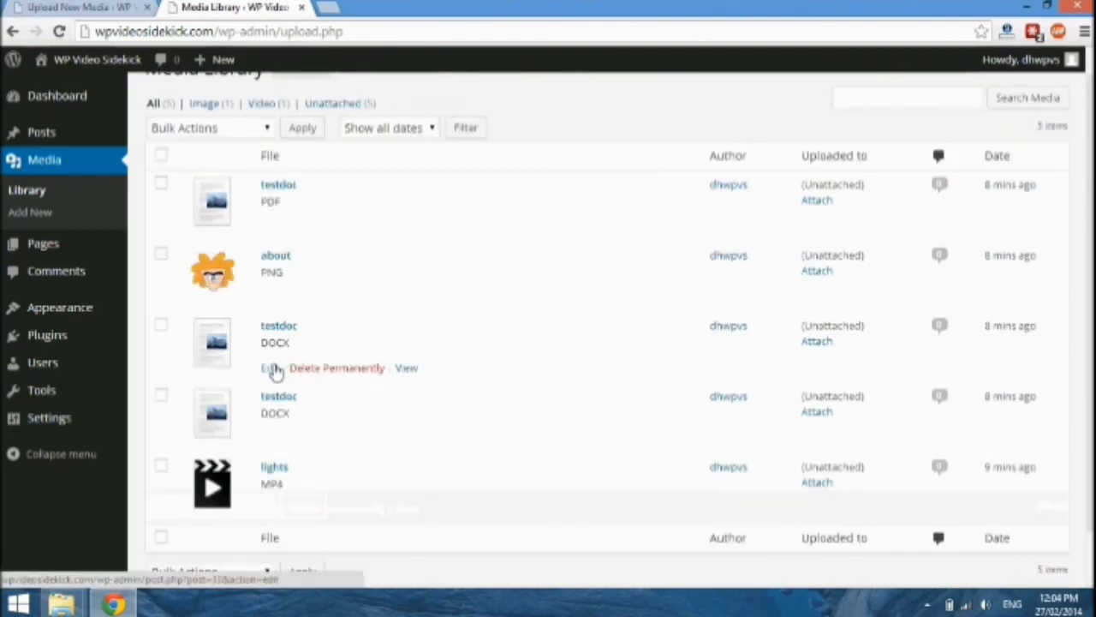
click(271, 368)
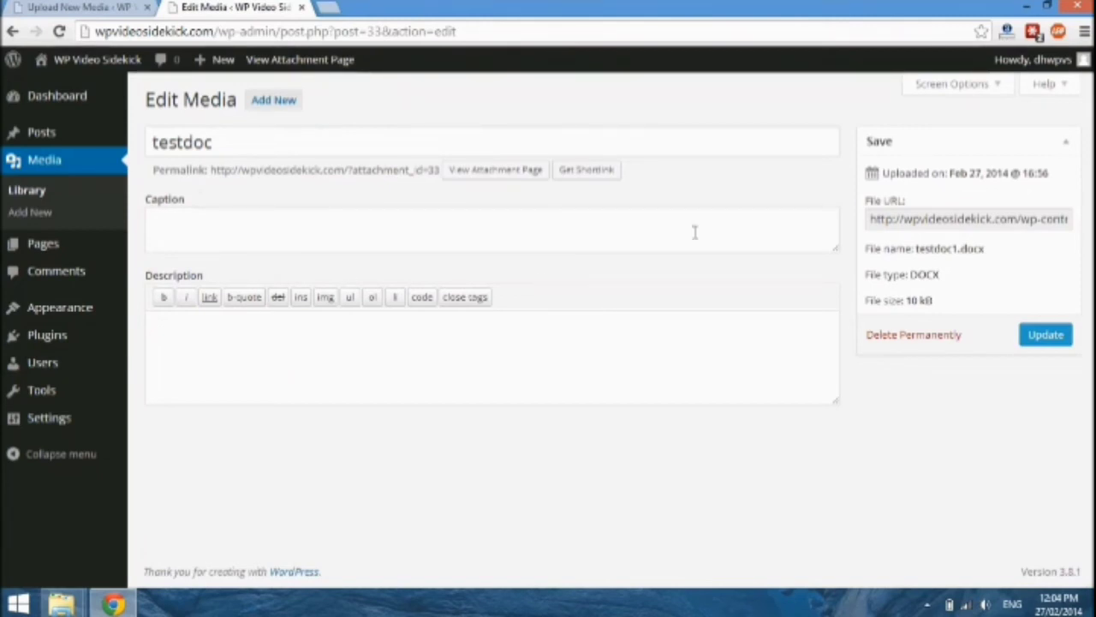
Check the testdoc document's caption field and select its whole file URL.
click(510, 221)
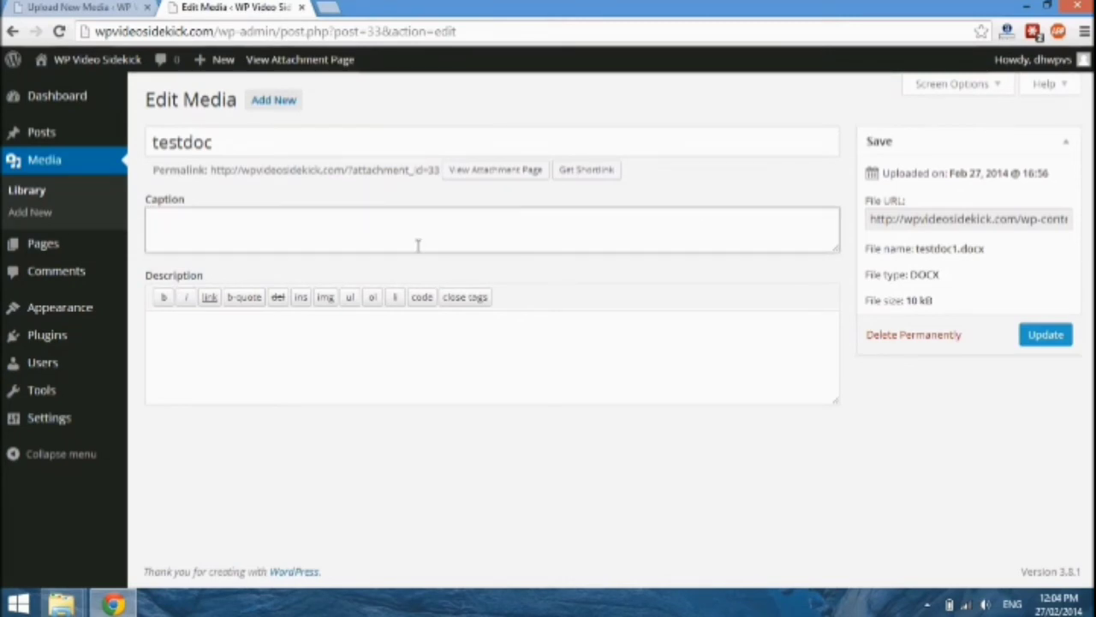
click(922, 225)
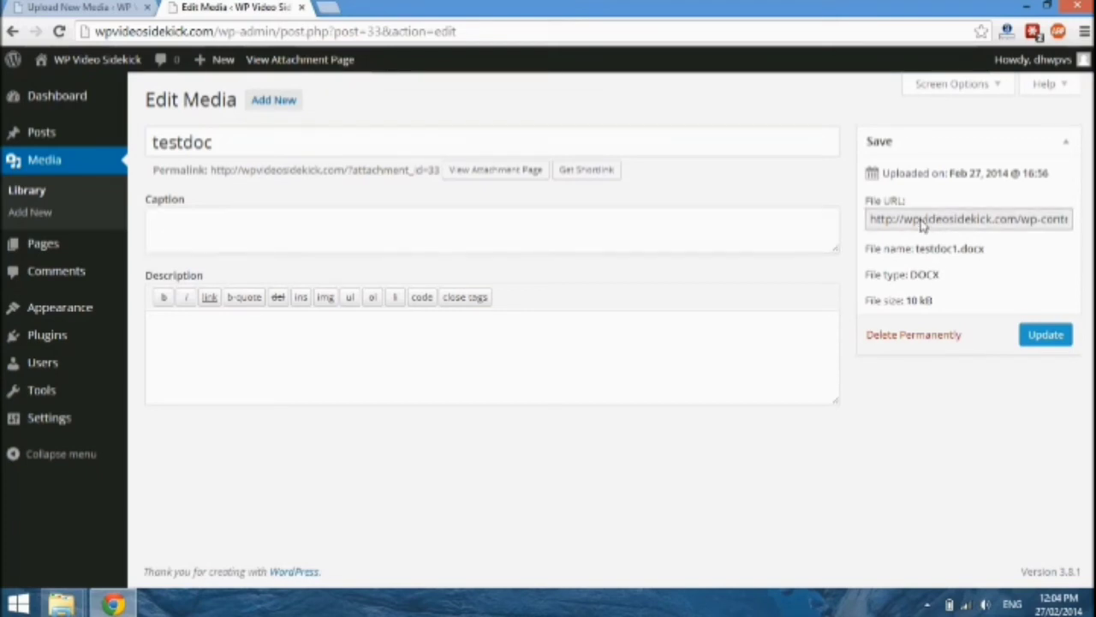
drag(873, 224, 1069, 225)
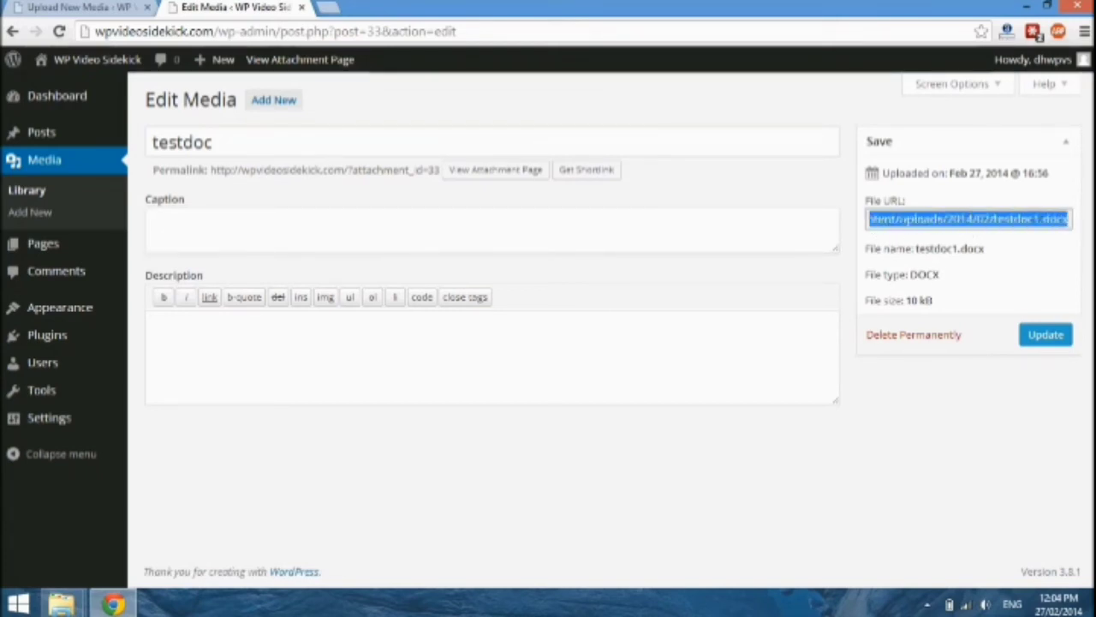
View the testdoc document's attachment page and open the document from its link.
click(484, 169)
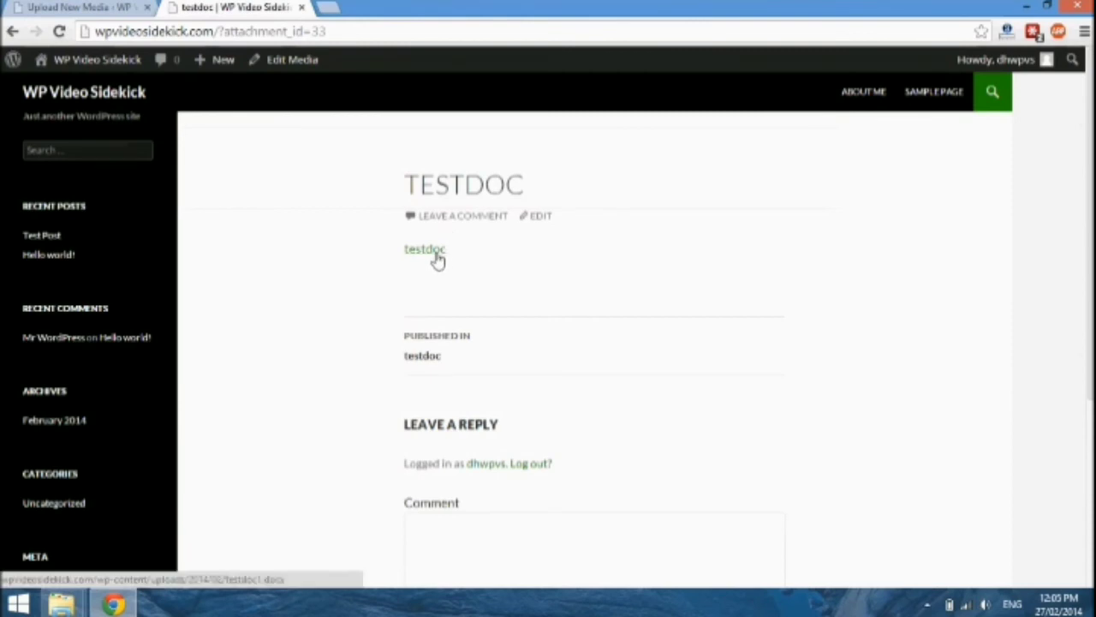
click(436, 258)
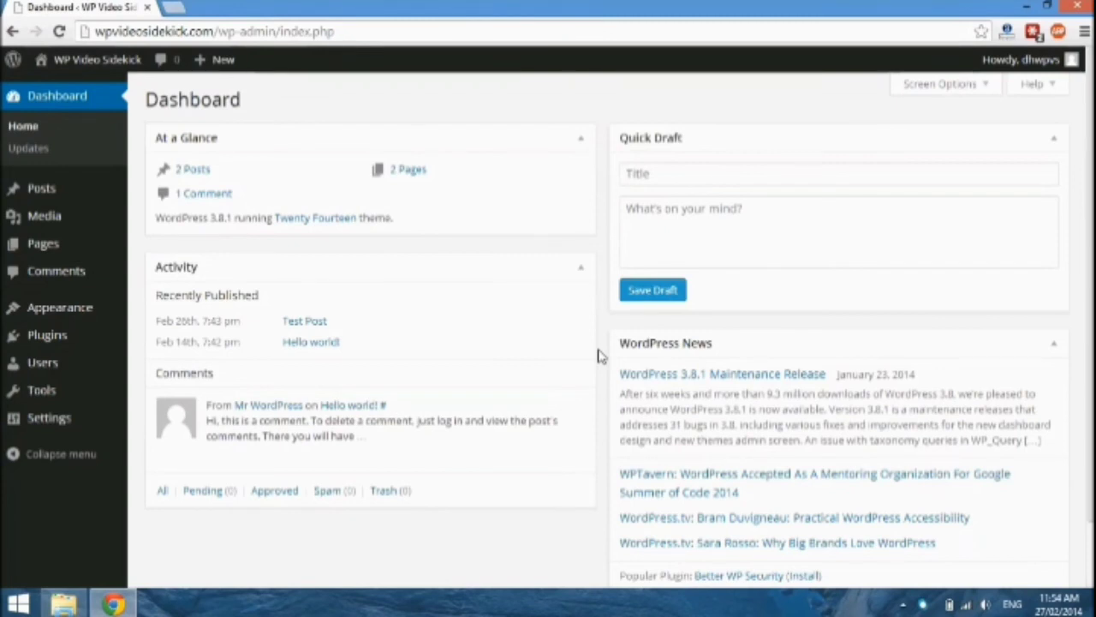
Go from the Media Library to uploading new media and upload the lights video and testdoc Word document straight from the desktop.
click(49, 215)
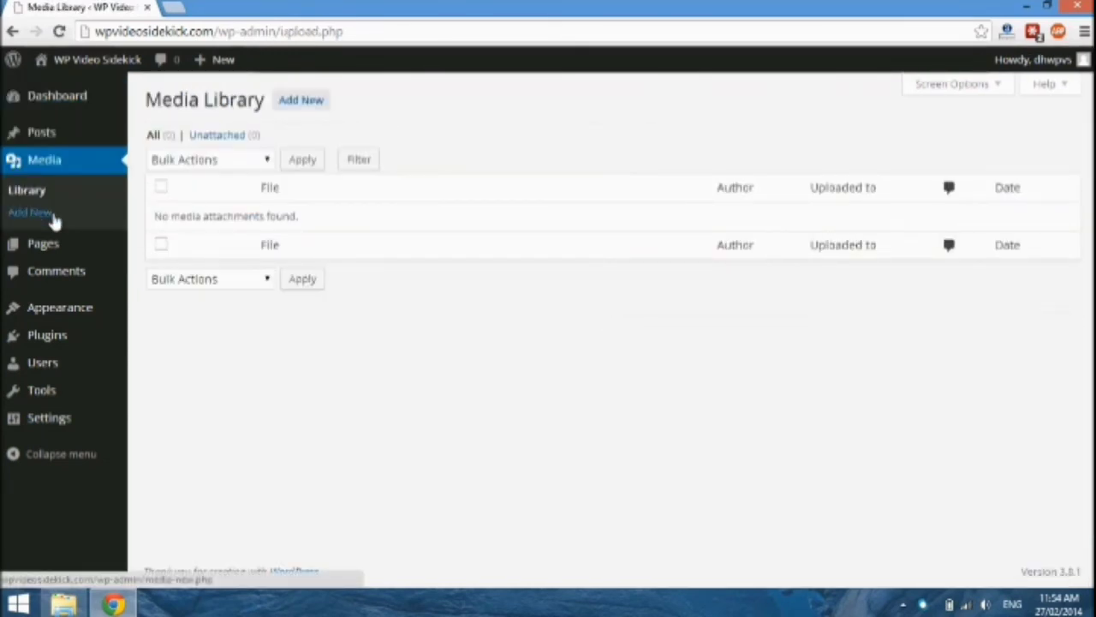
click(312, 114)
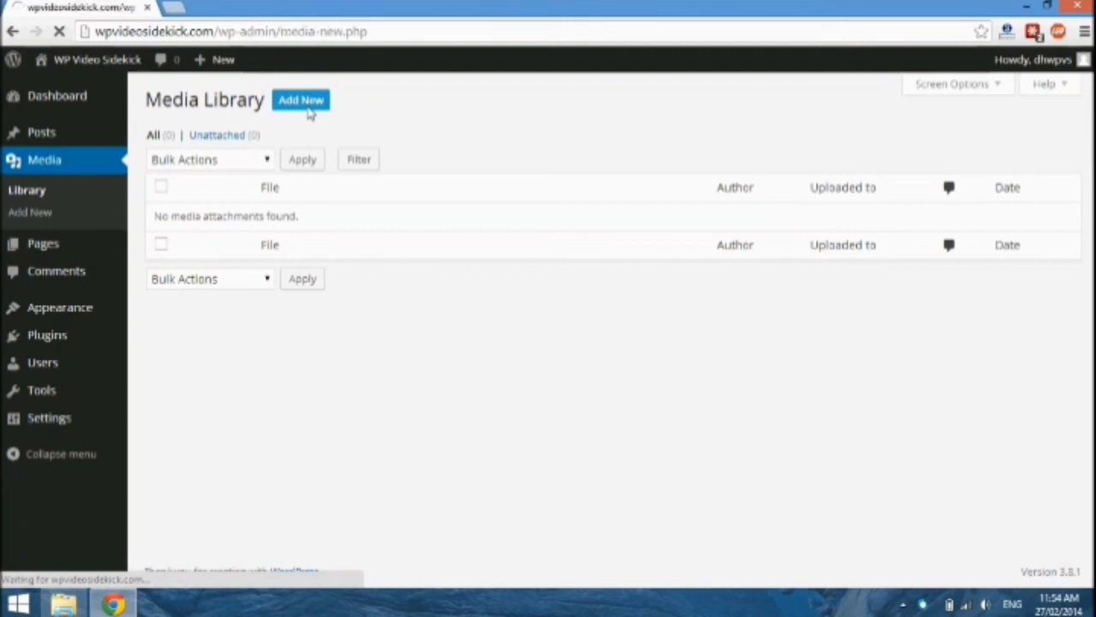
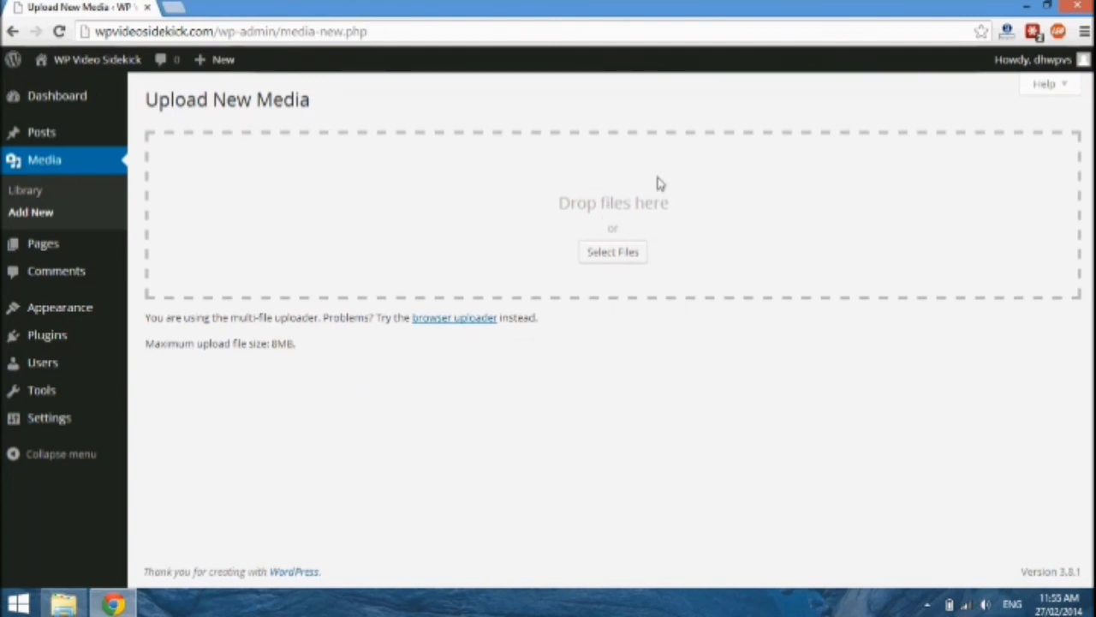
click(1050, 6)
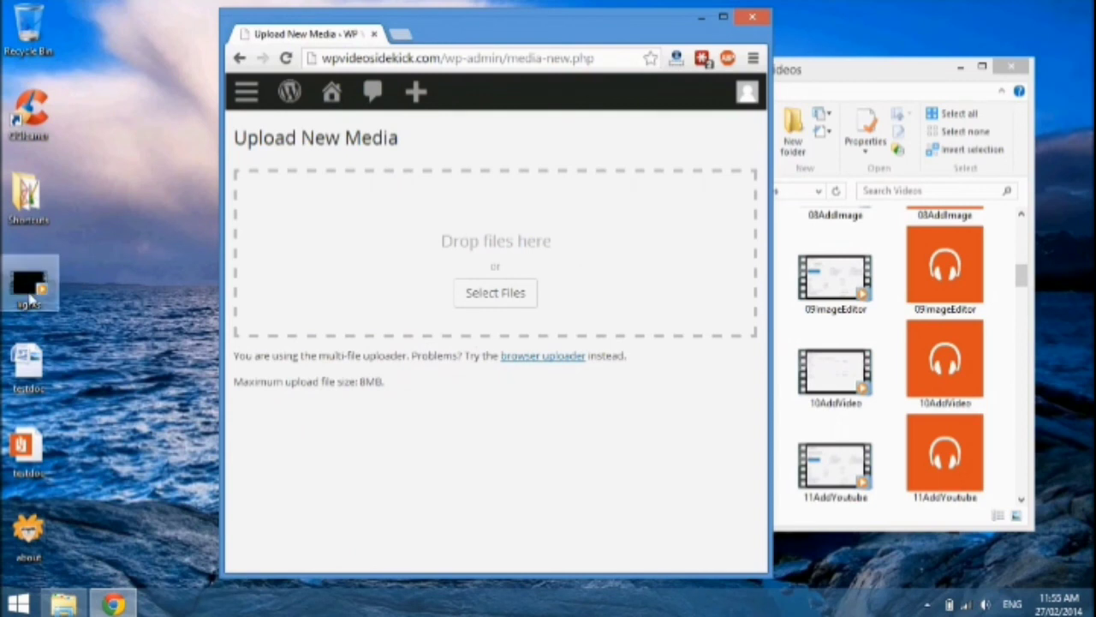
drag(40, 289, 439, 296)
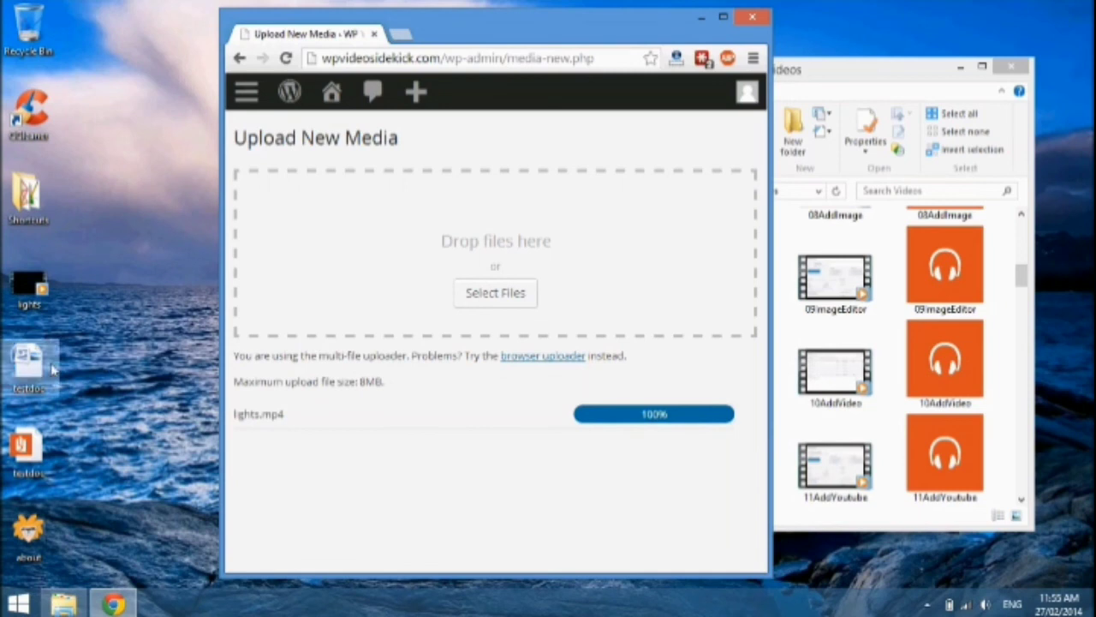
drag(52, 369, 419, 262)
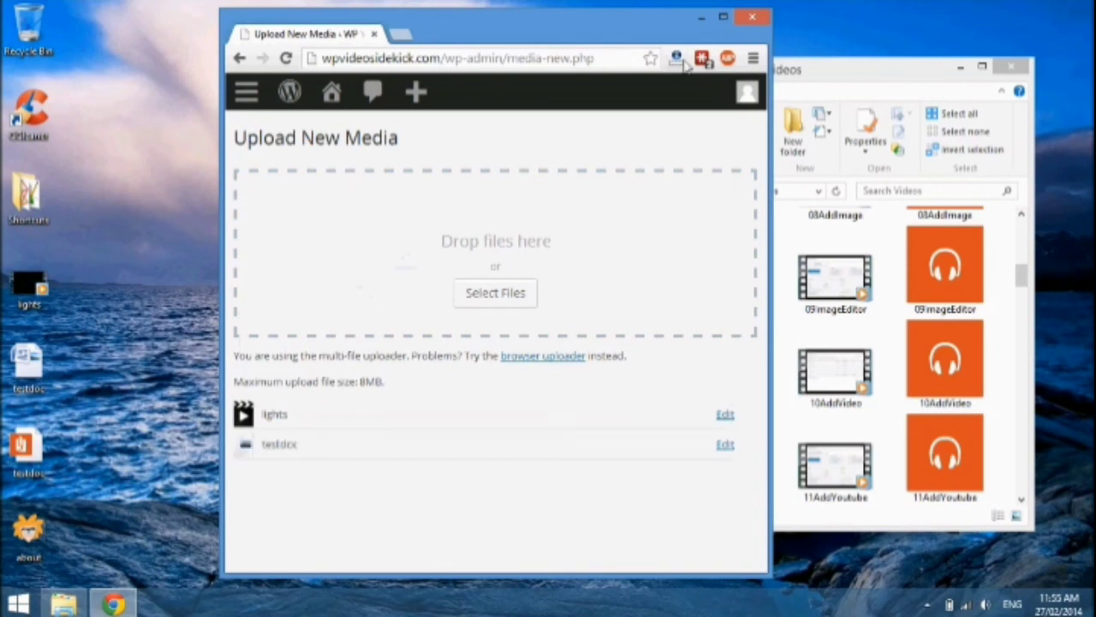
click(724, 19)
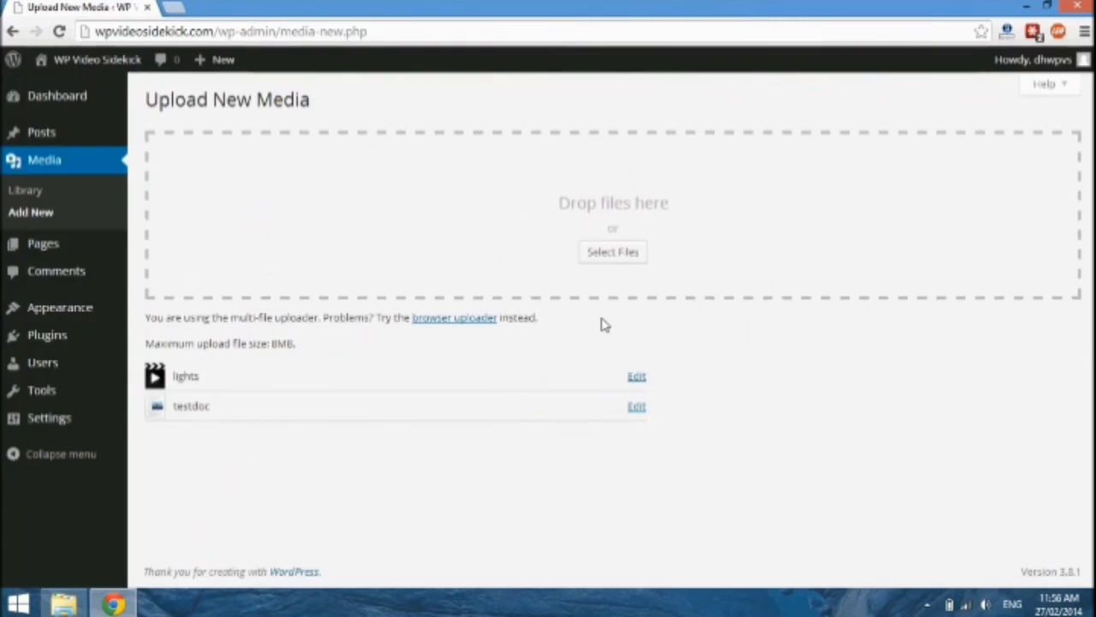
Upload the testdoc Word document by selecting it in the Desktop folder through the file chooser.
click(615, 258)
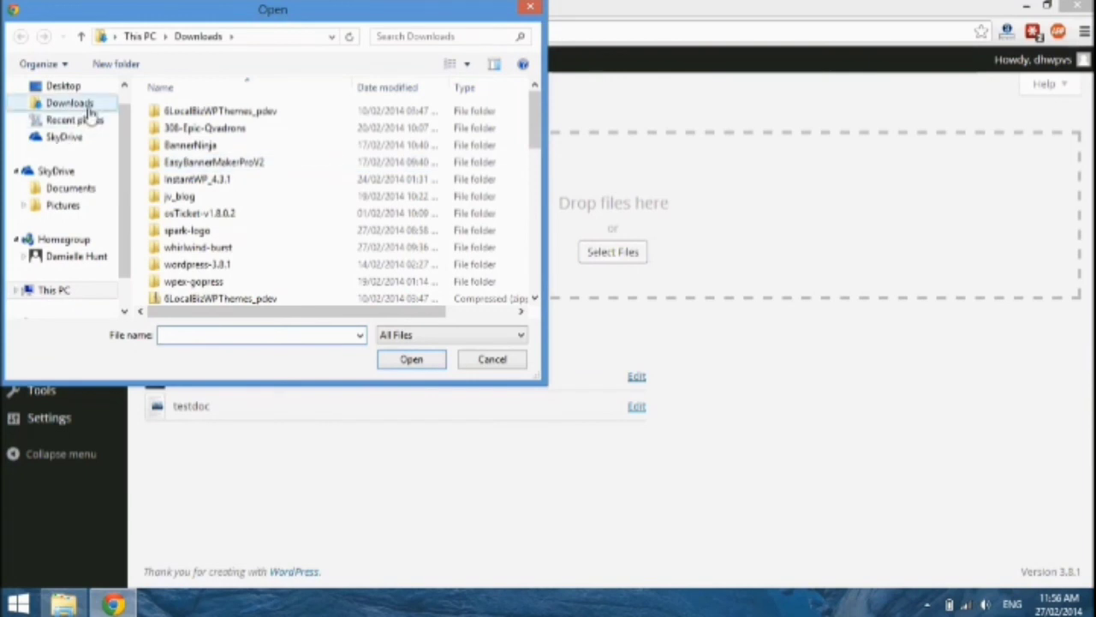
click(64, 87)
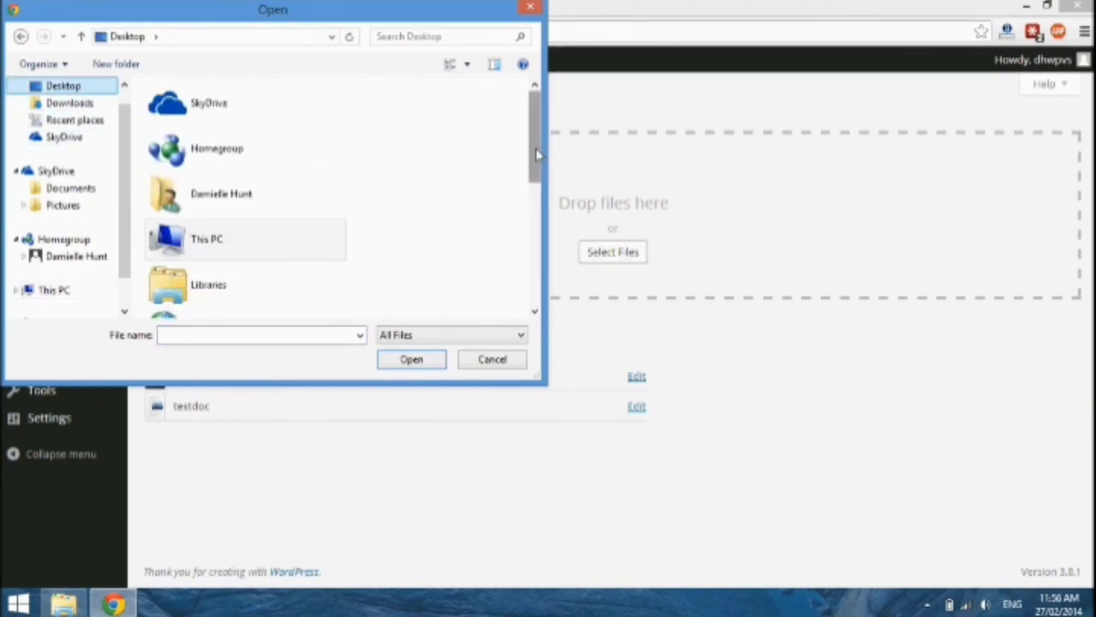
drag(536, 159, 537, 263)
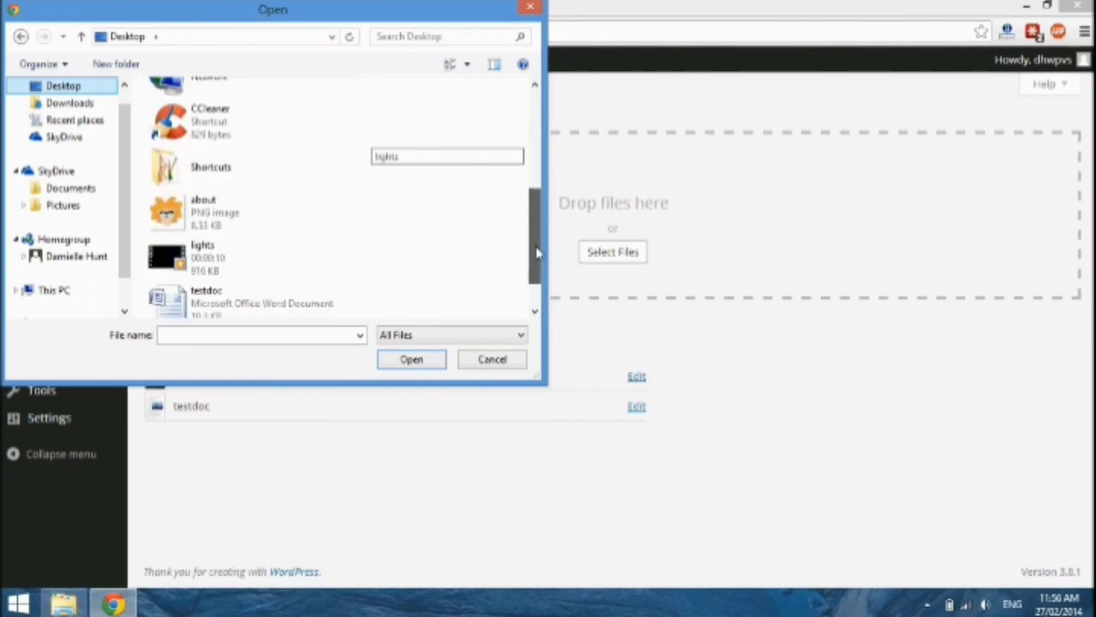
drag(454, 10, 752, 76)
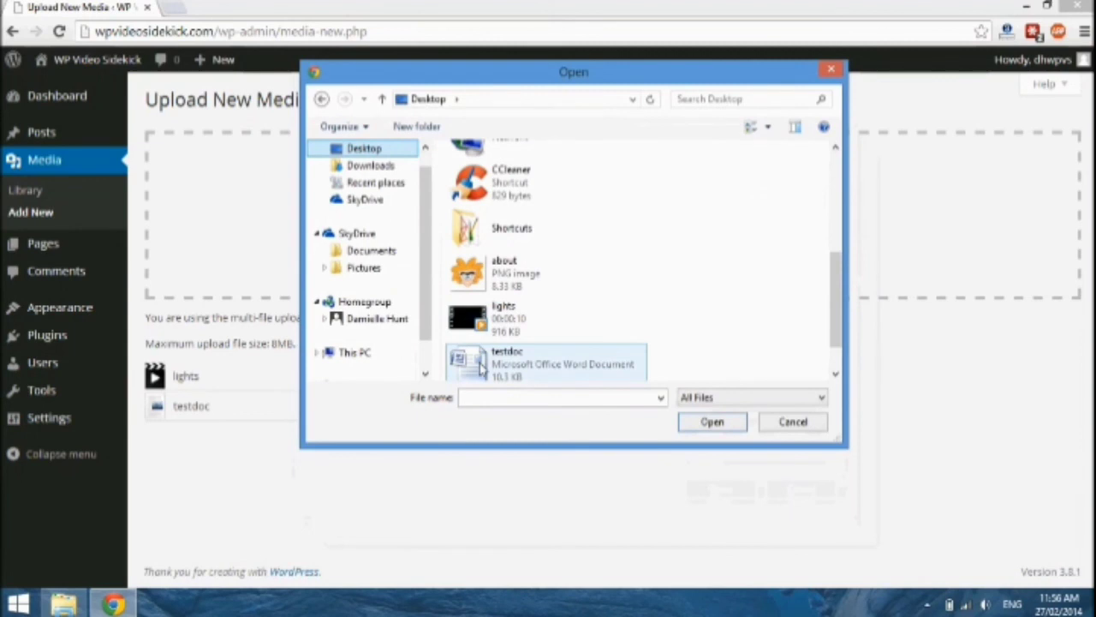
click(482, 364)
click(710, 426)
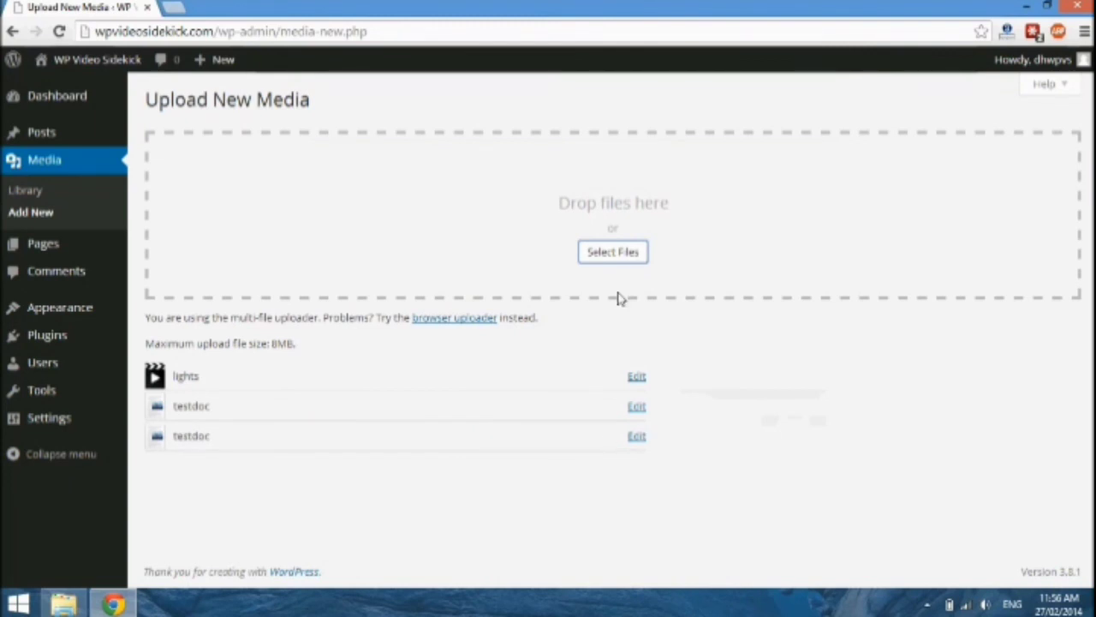
Upload the about PNG image from the Desktop folder through the file chooser.
click(621, 266)
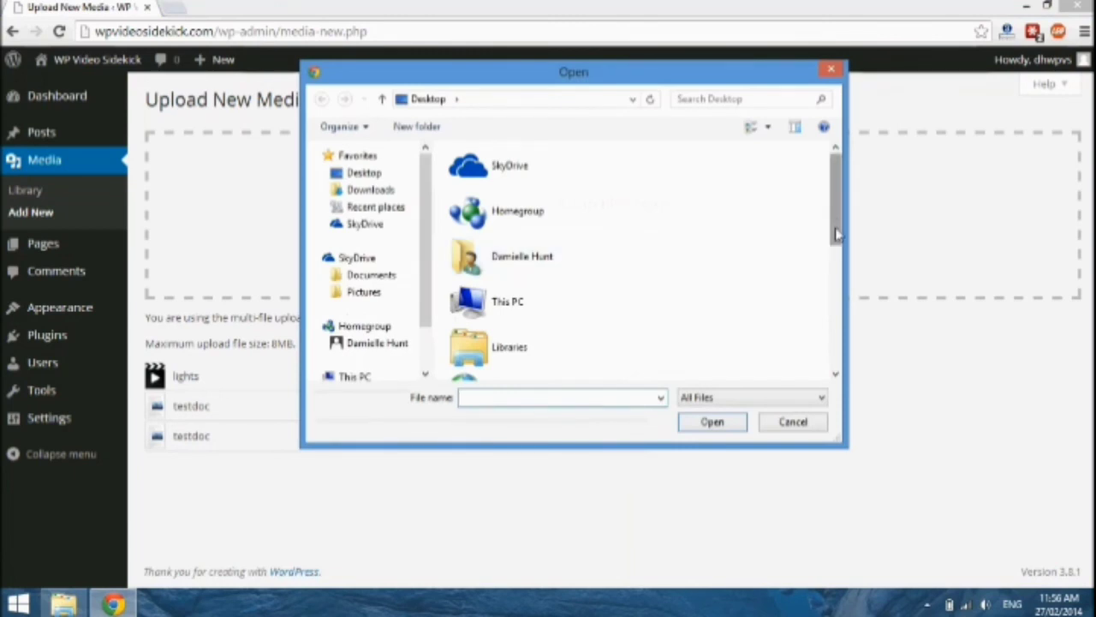
drag(839, 230, 839, 336)
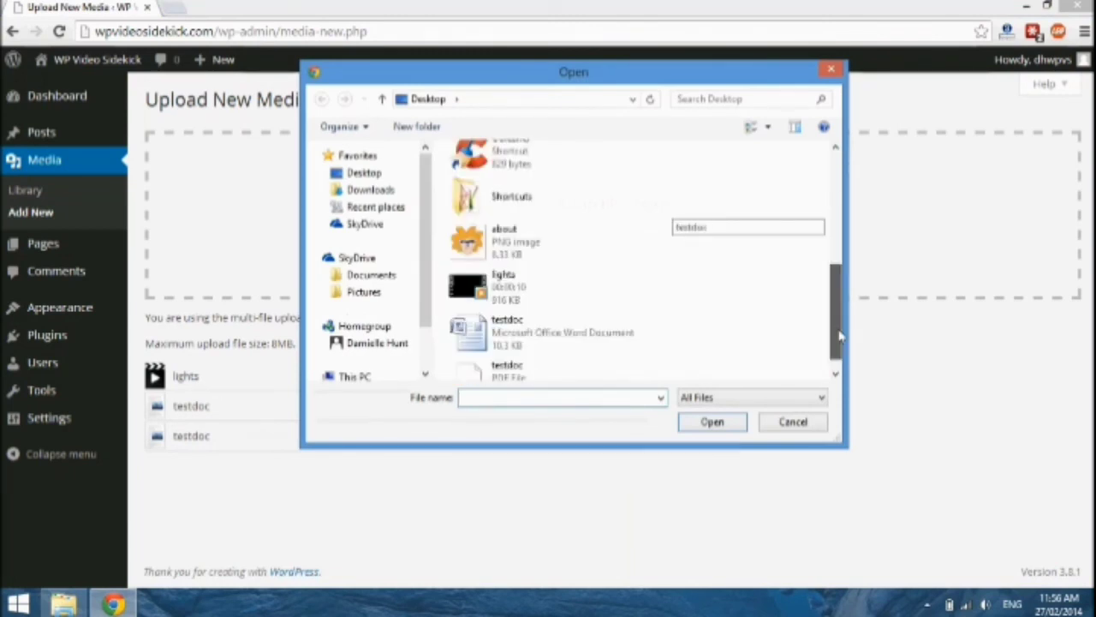
click(511, 240)
click(715, 421)
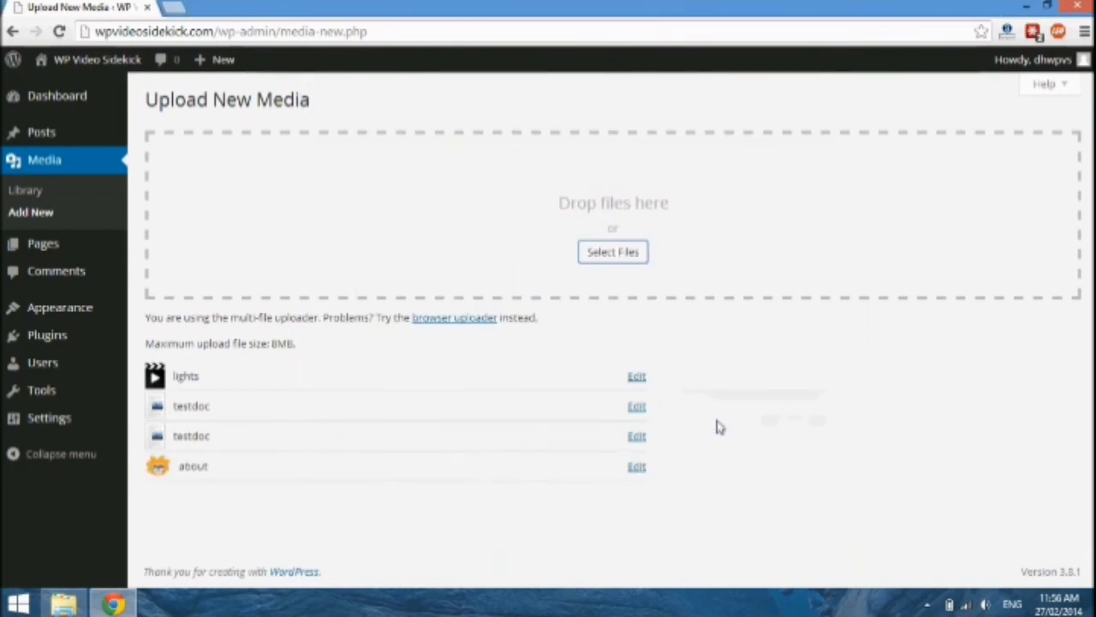
Upload the testdoc PDF file from the Desktop folder through the file chooser.
click(630, 261)
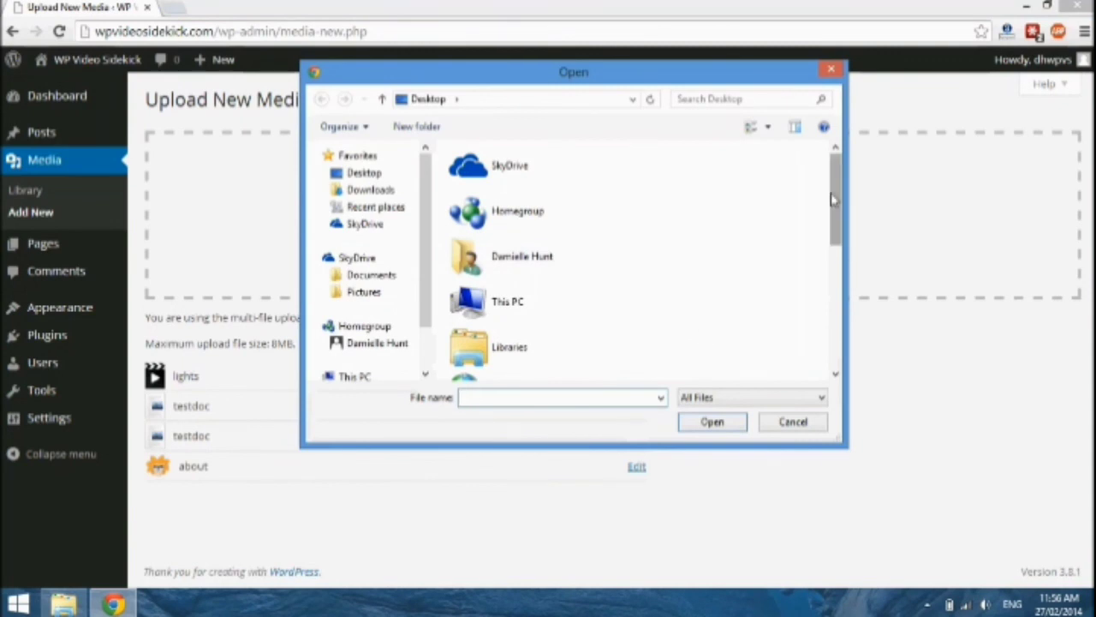
drag(830, 192, 859, 327)
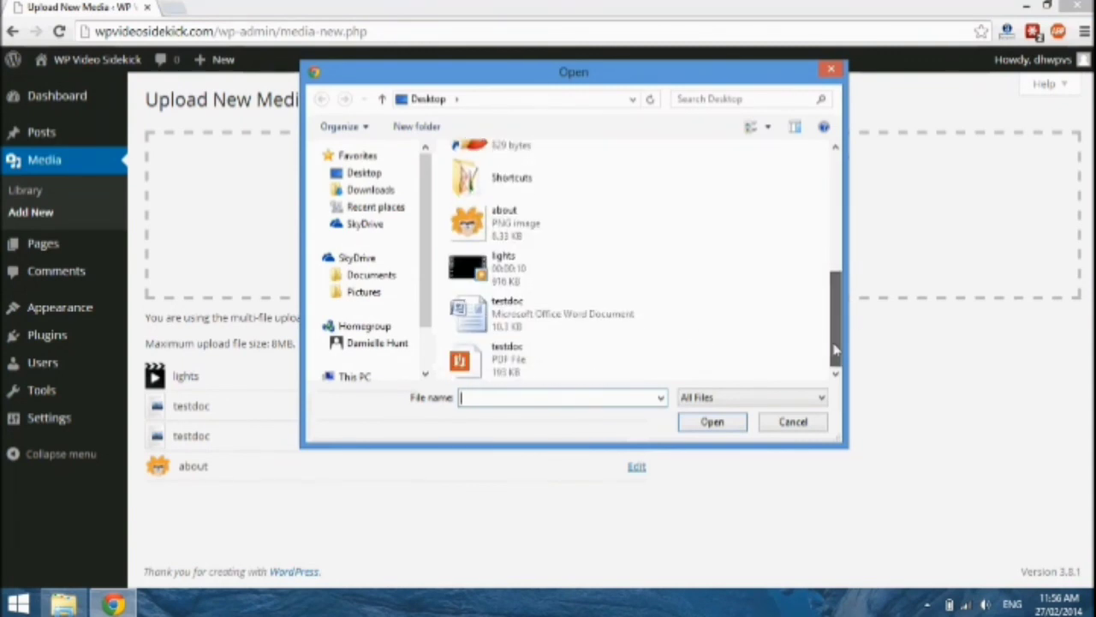
click(502, 361)
click(712, 422)
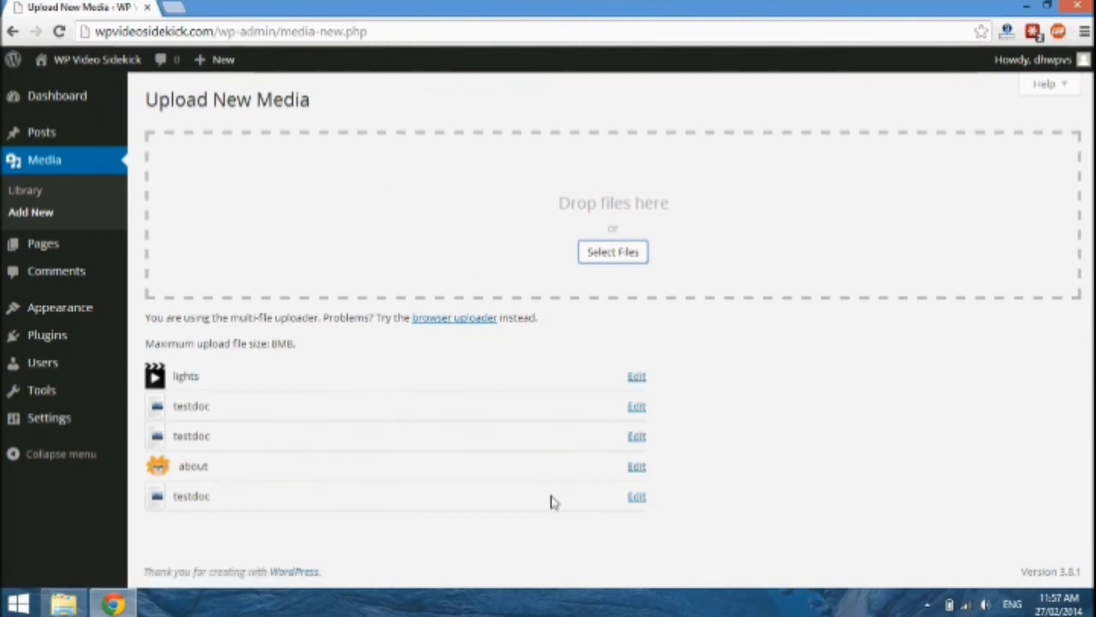
Open the uploaded about image for editing, view its attachment page and return to its edit page.
click(638, 468)
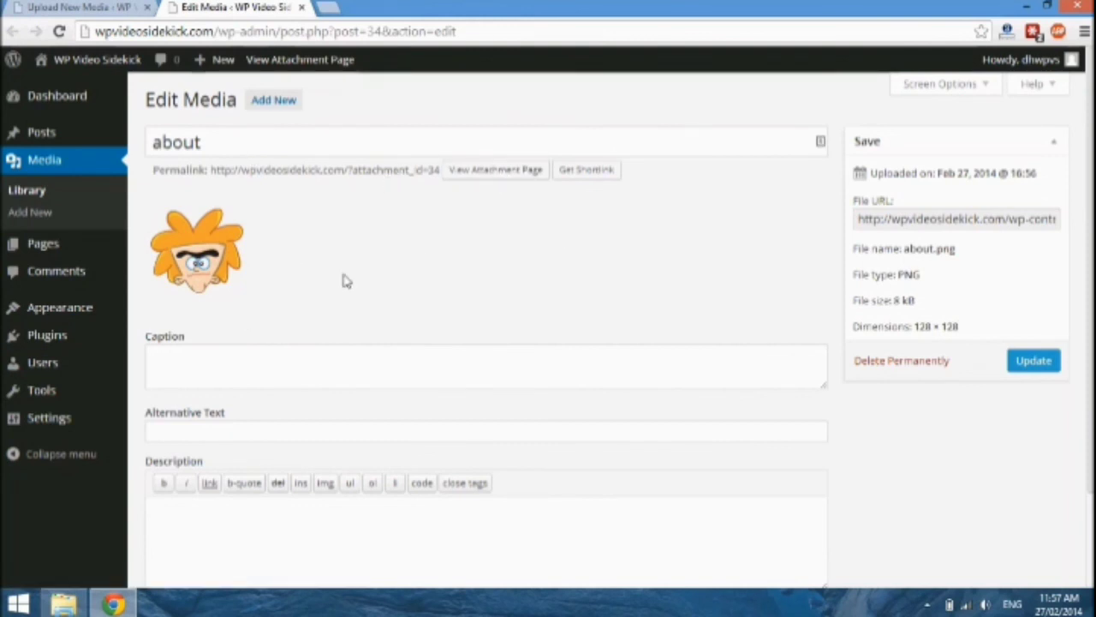
click(505, 171)
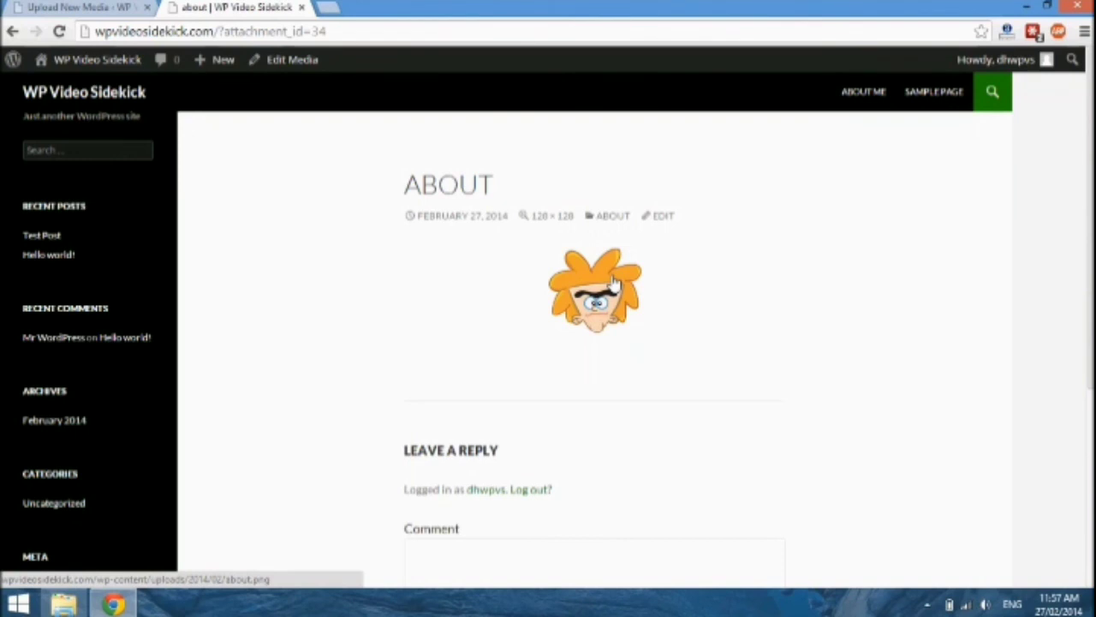
click(12, 32)
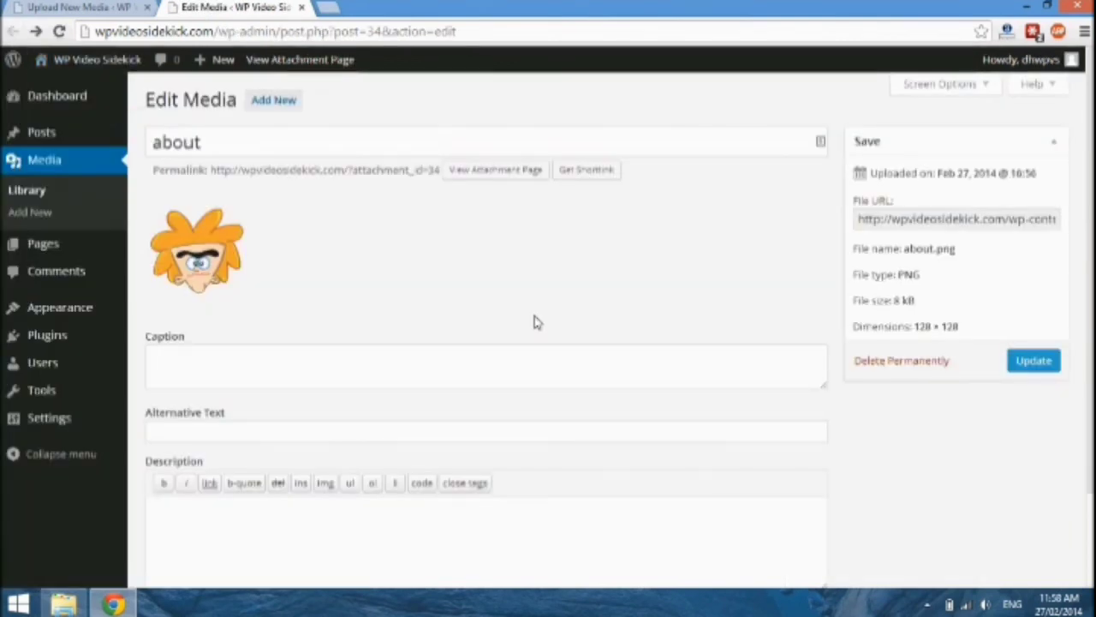
Enter "My Name" as the about image's caption and move on to its alternative text field.
click(337, 367)
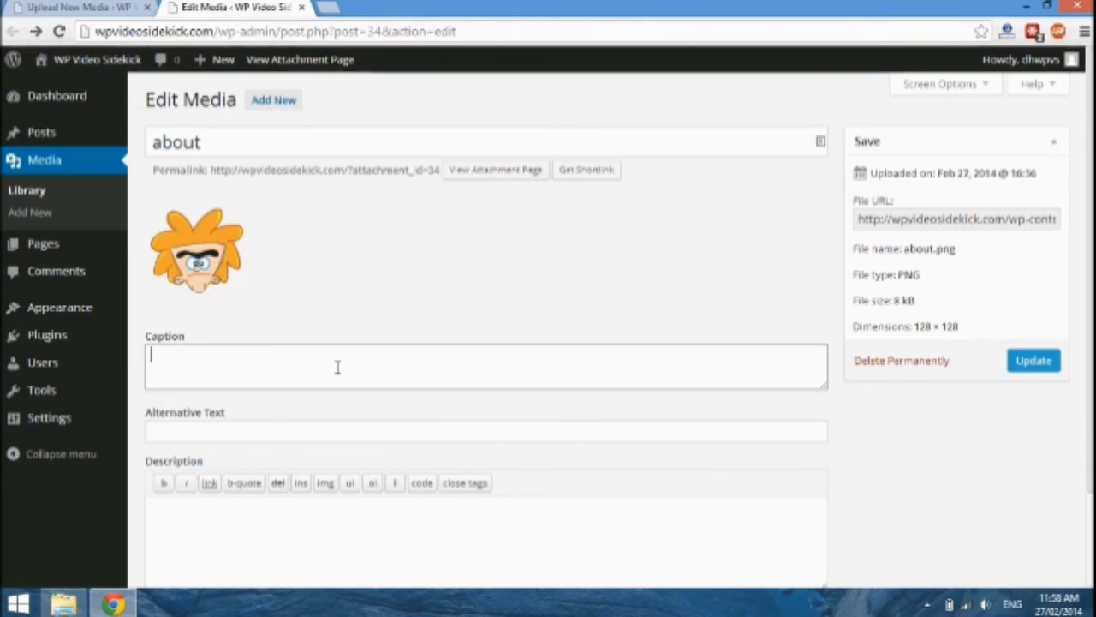
text(My Name)
click(274, 434)
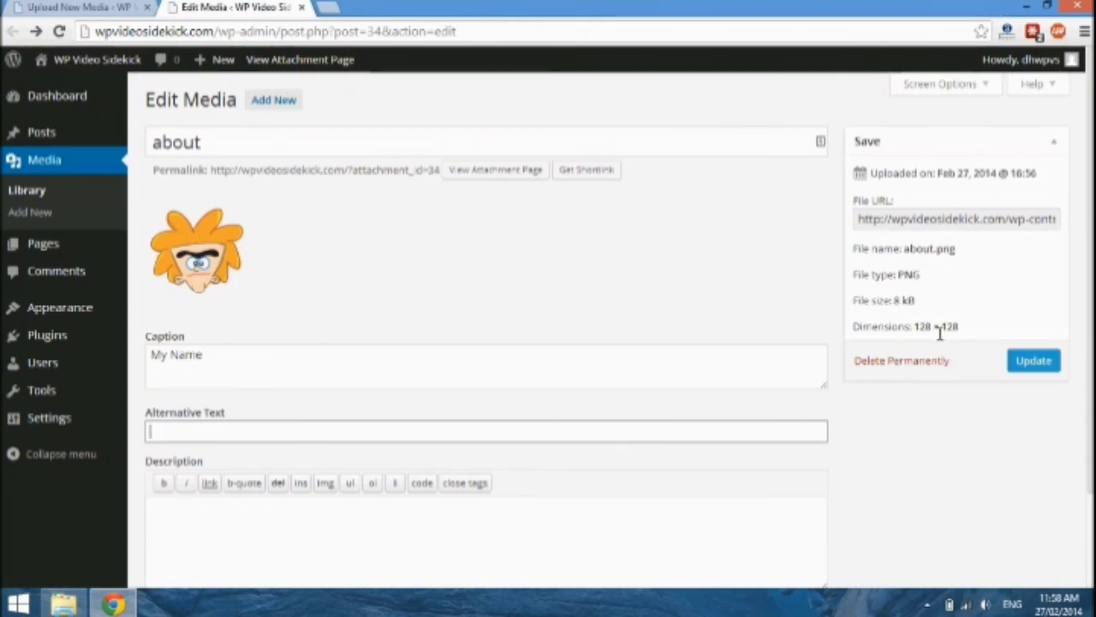
Copy the about image's whole file URL, open it in a new browser tab and compare it with the edit page.
click(896, 226)
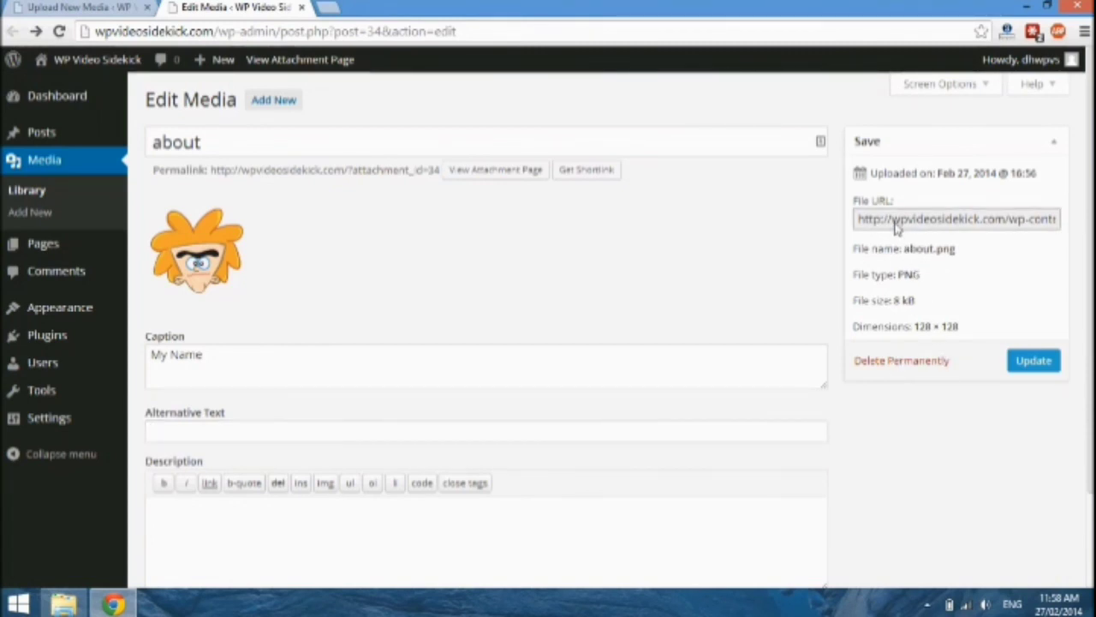
drag(856, 224, 1076, 231)
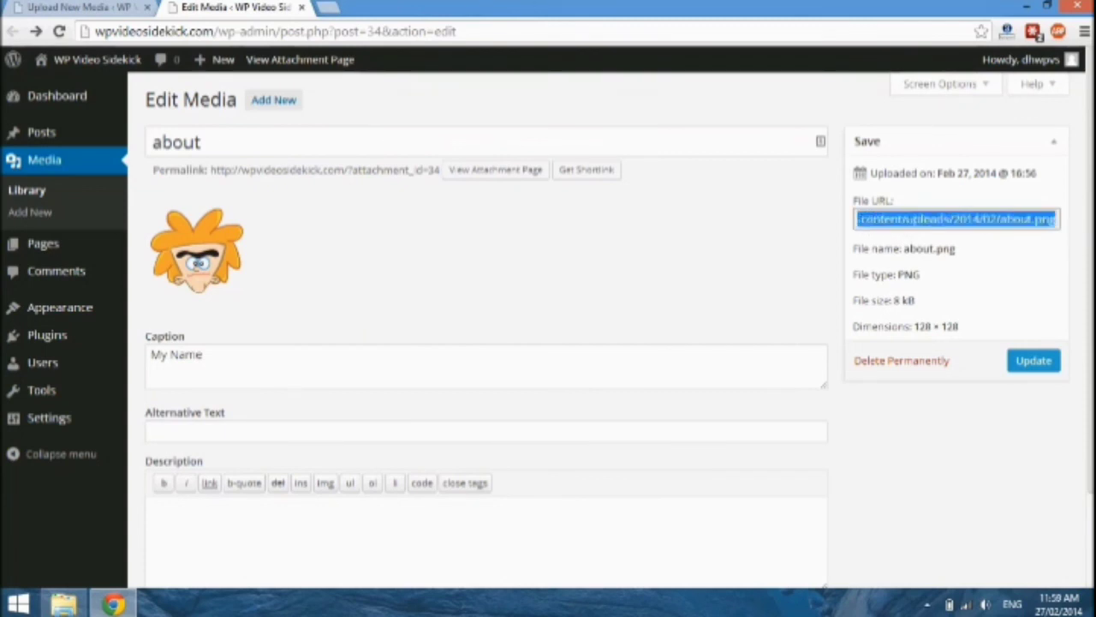
right_click(1037, 223)
click(812, 297)
click(330, 9)
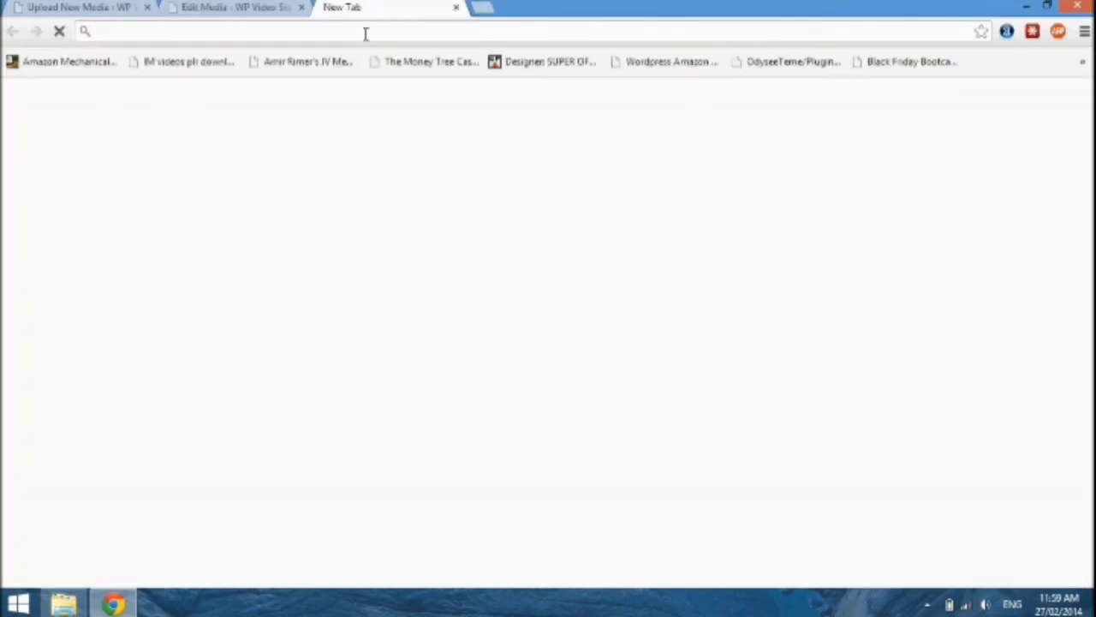
key(ctrl+v)
key(Return)
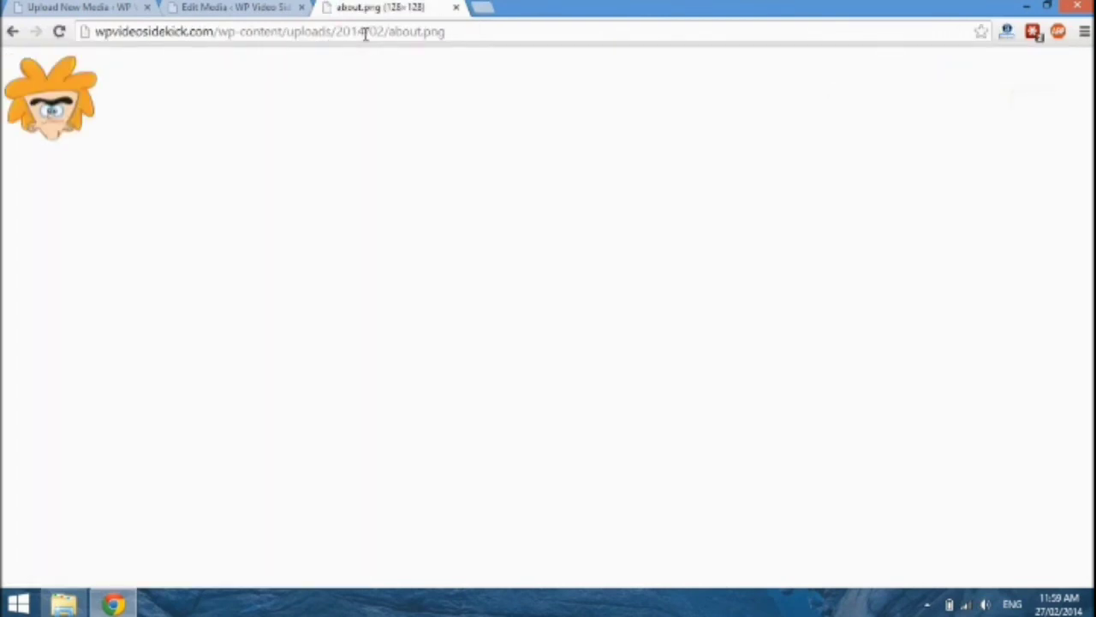
click(229, 9)
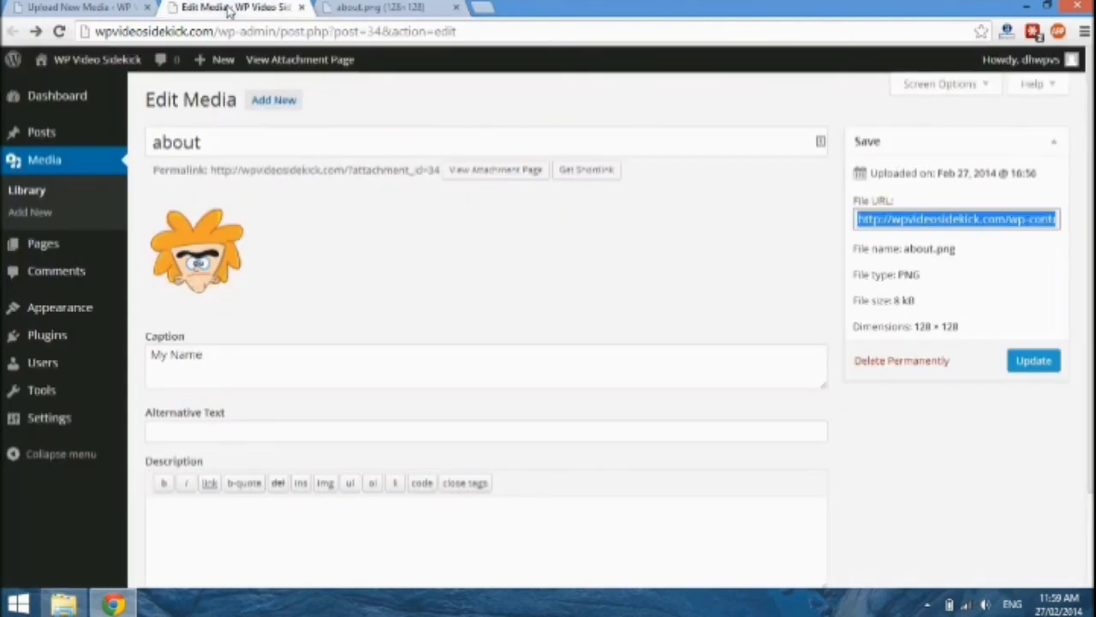
click(379, 7)
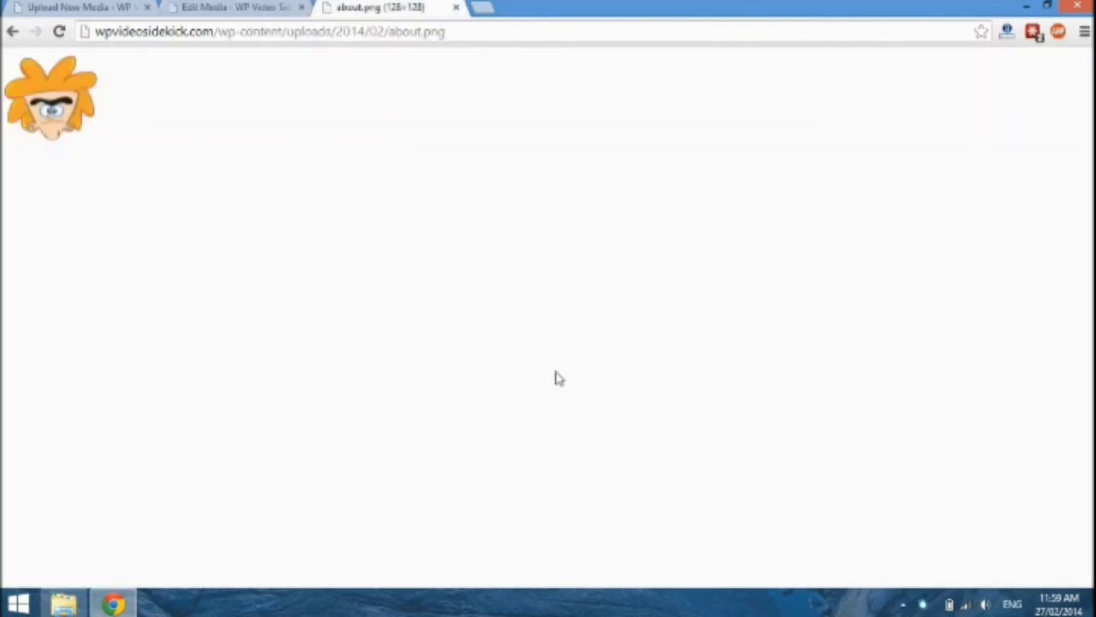